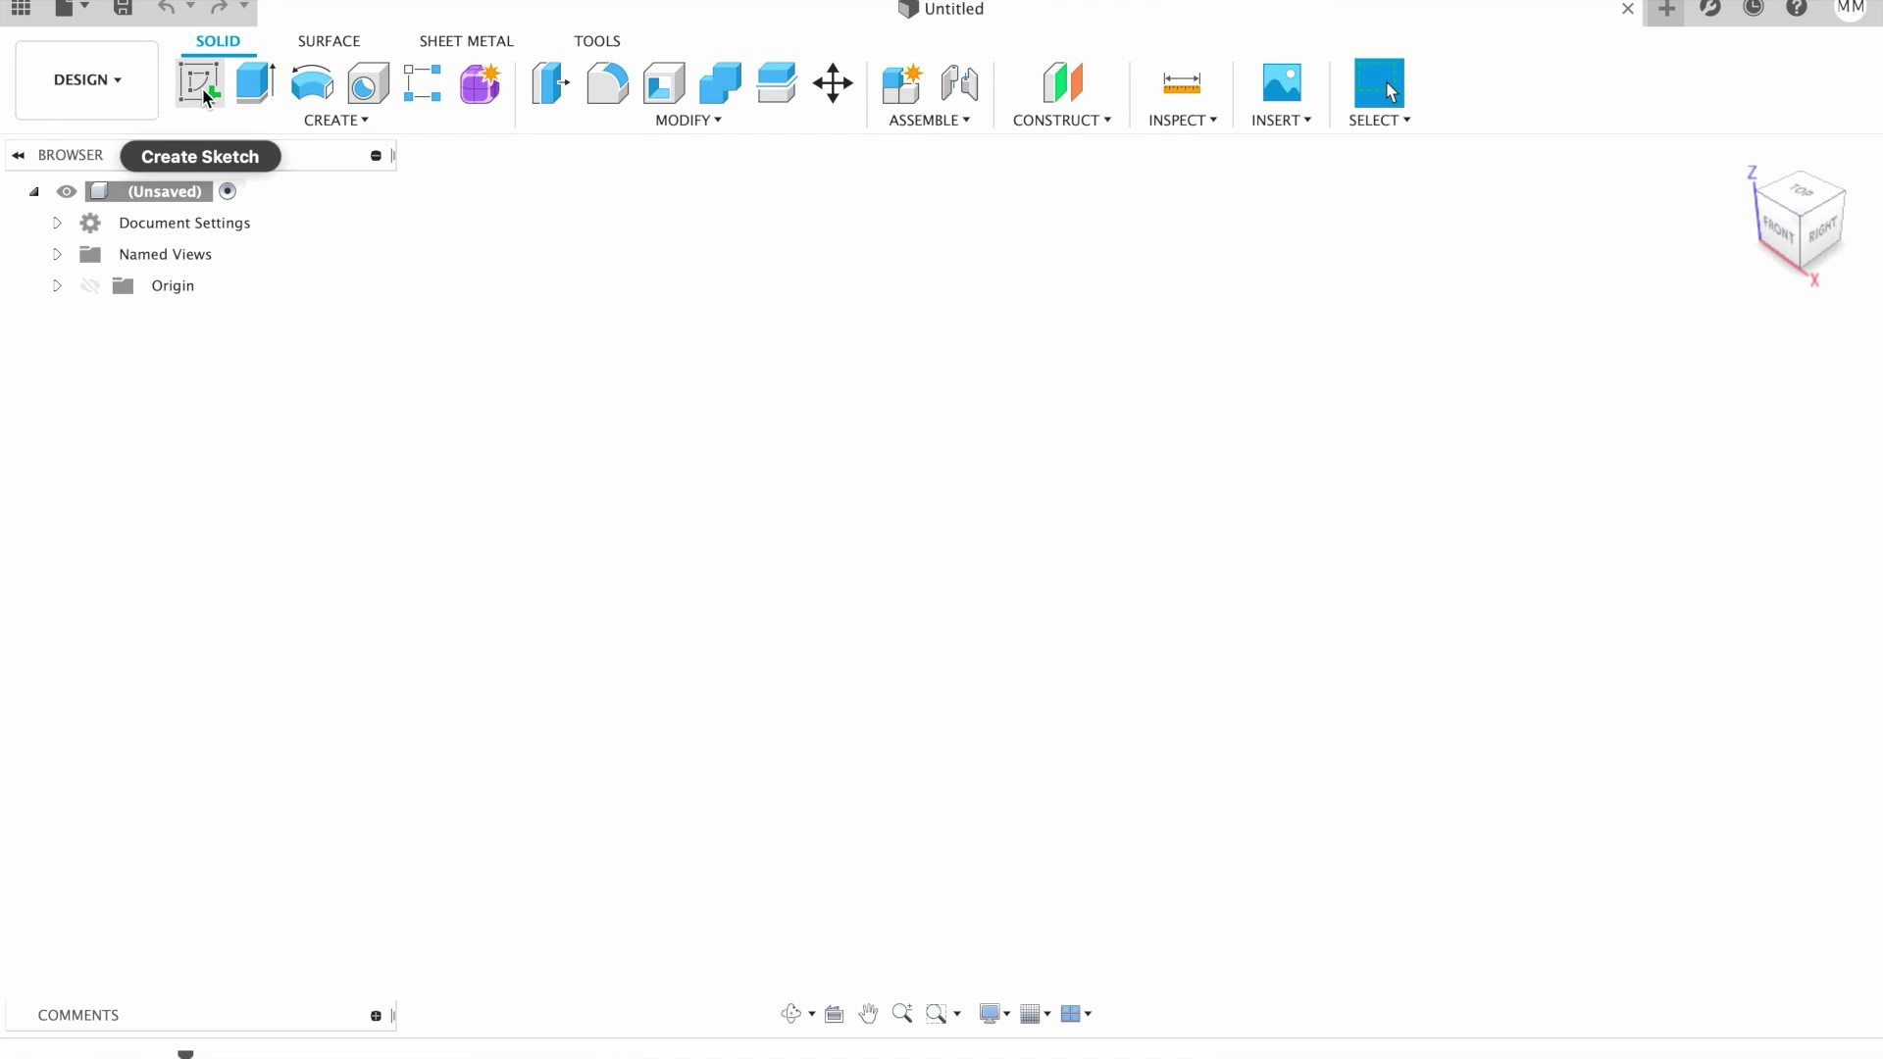
Sketch an 80 mm diameter circle centred at the origin on the top plane, then start Insert SVG.
{"action": "left_click", "coordinate": [205, 91]}
{"action": "left_click", "coordinate": [1016, 515]}
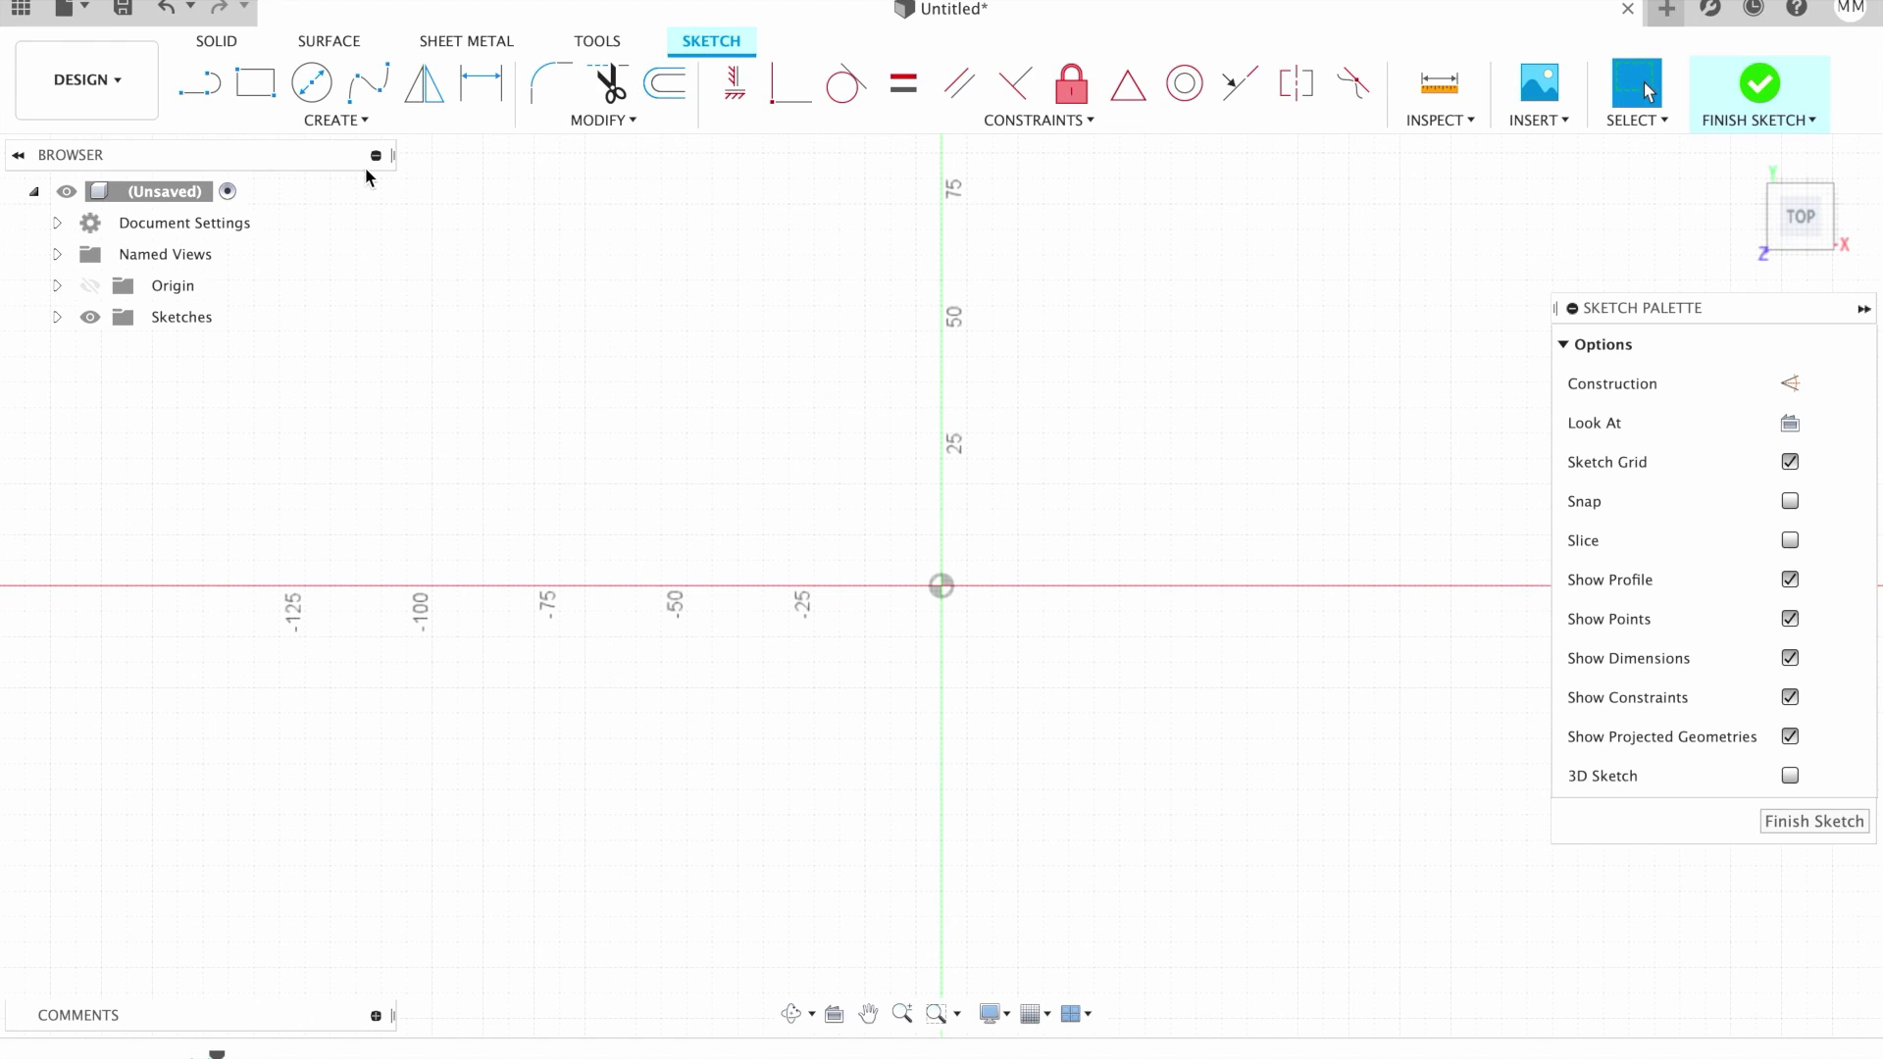
{"action": "left_click", "coordinate": [313, 86]}
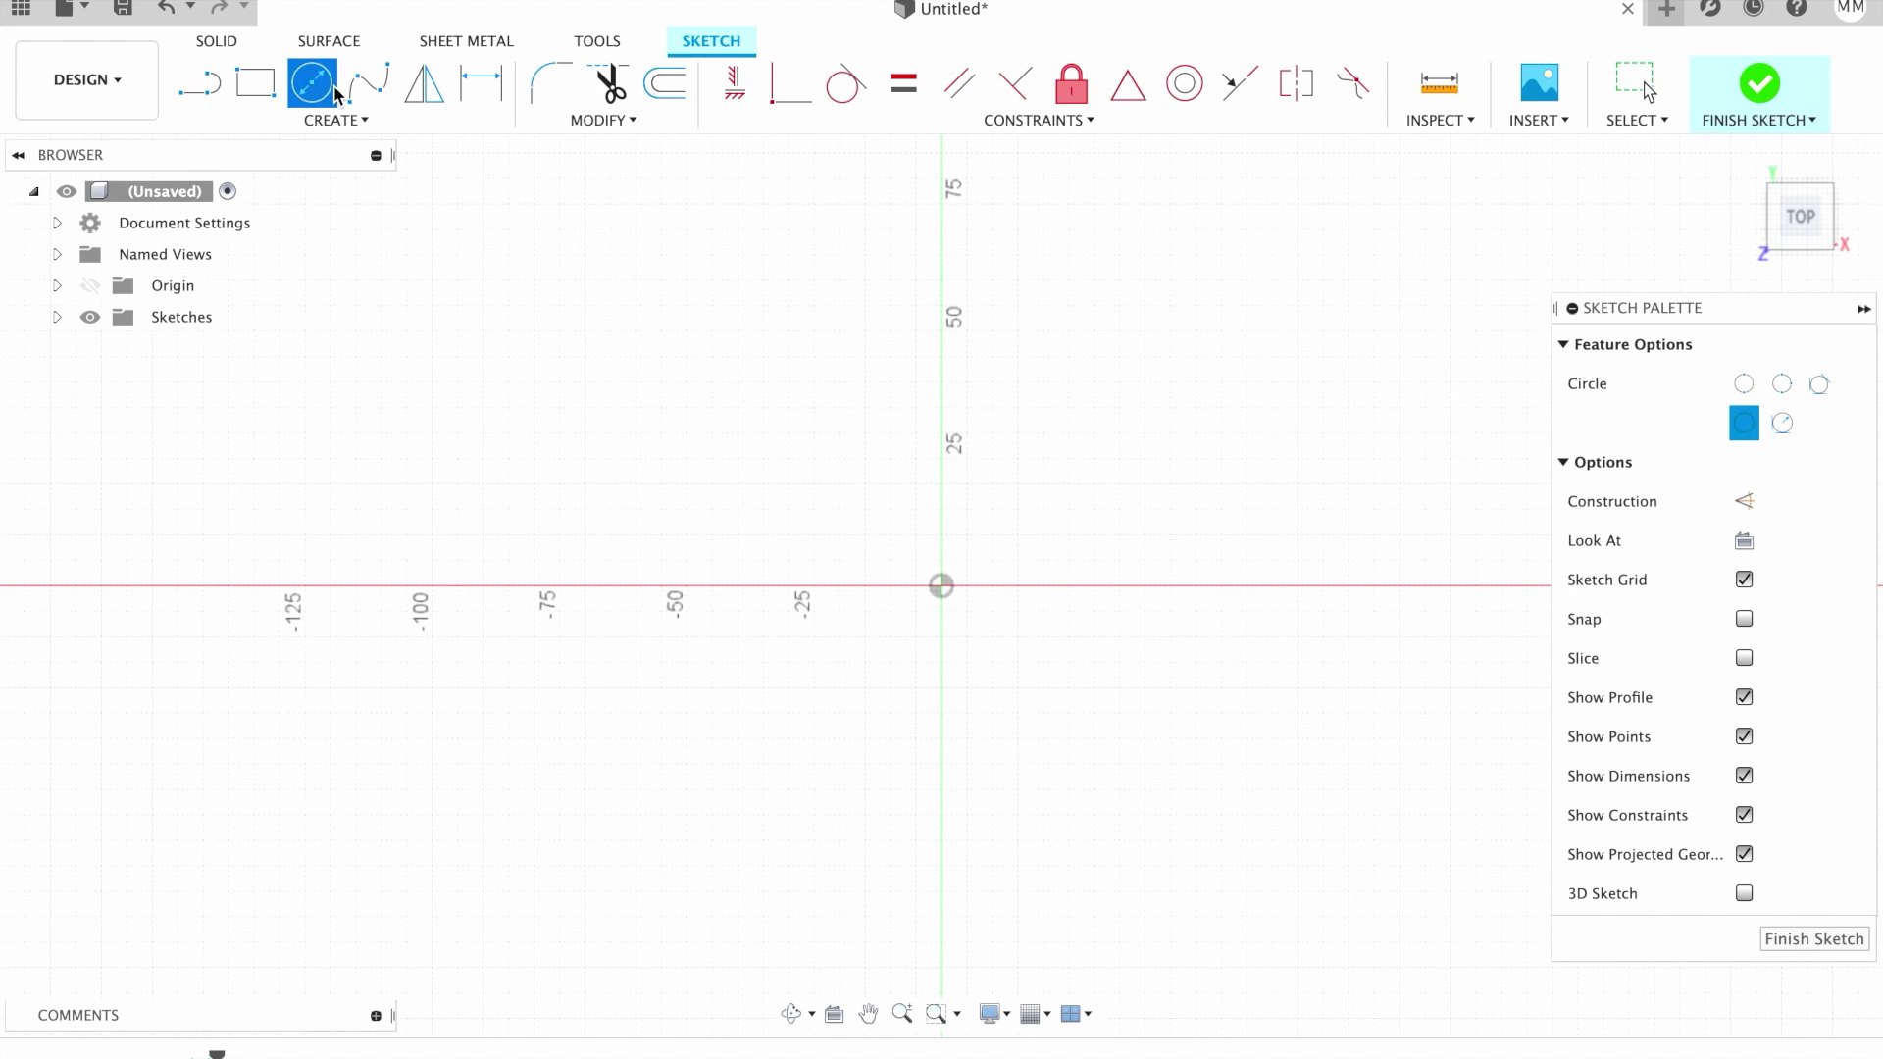
{"action": "left_click", "coordinate": [943, 589]}
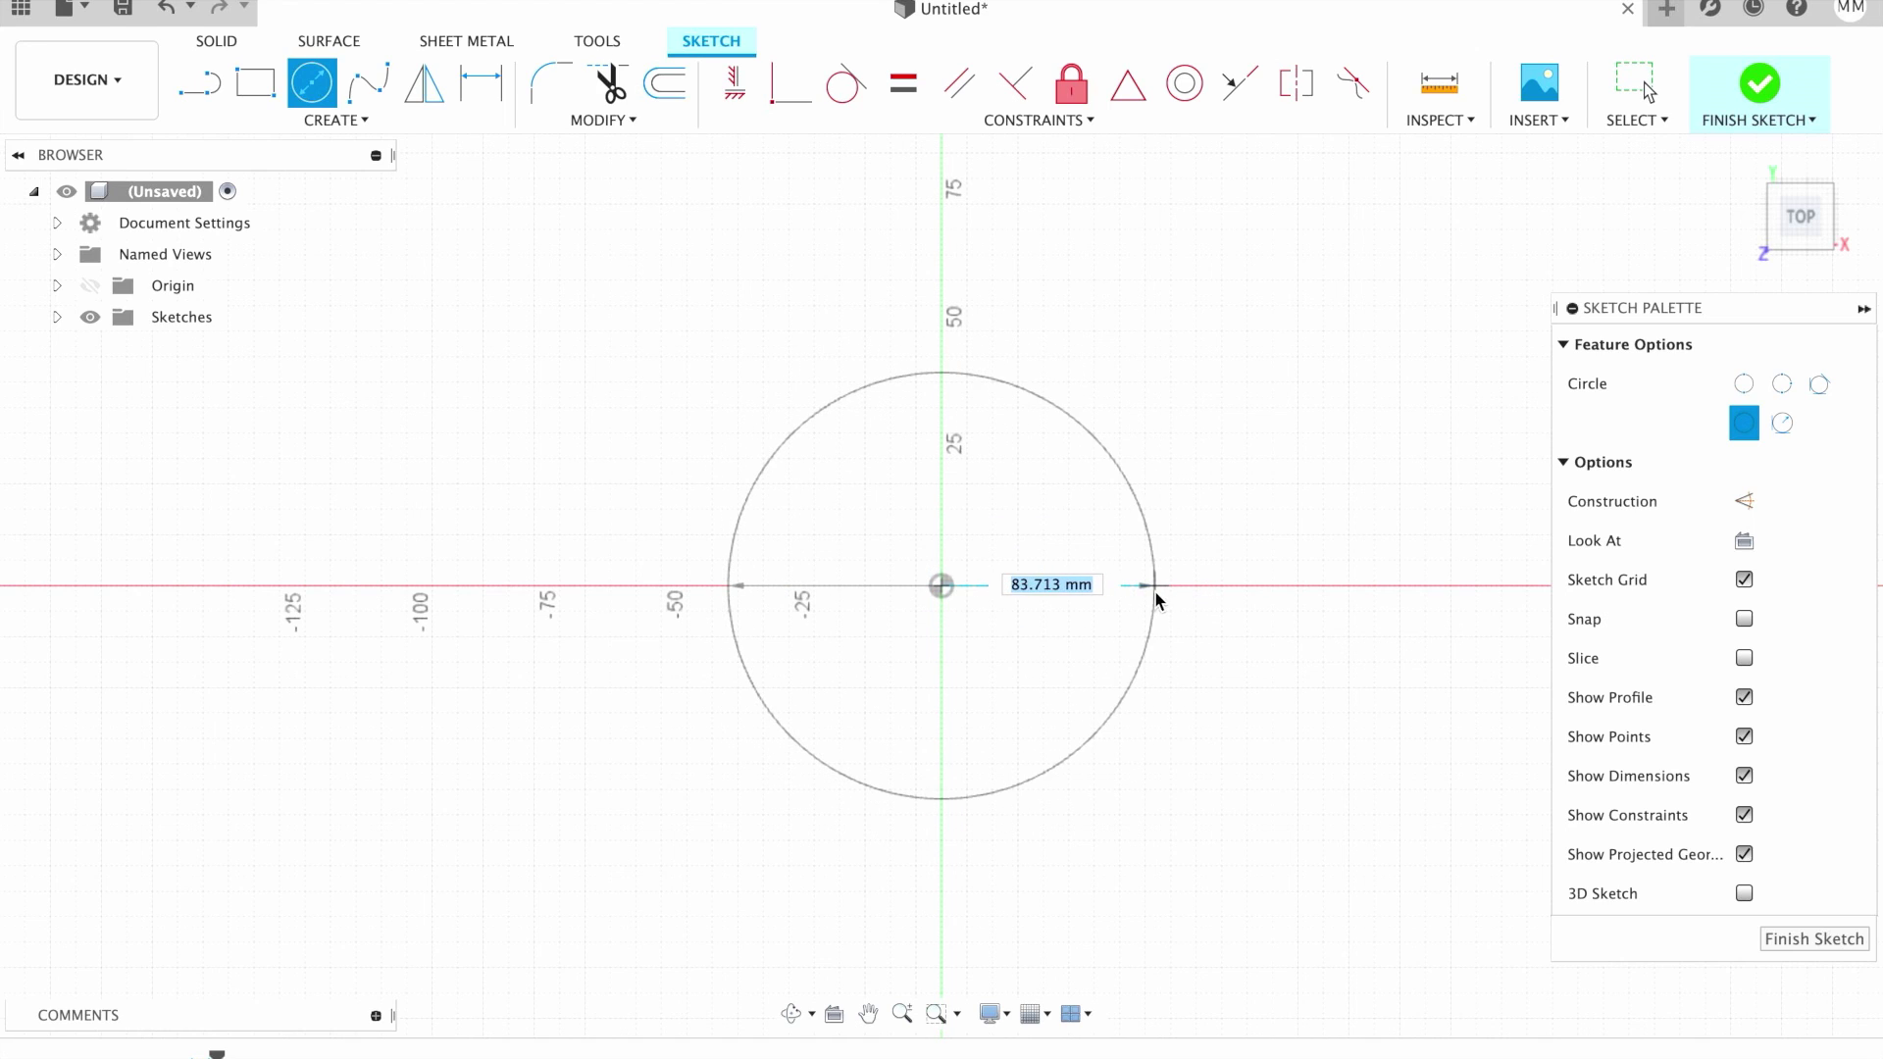
{"action": "type", "text": "80"}
{"action": "key", "text": "Return"}
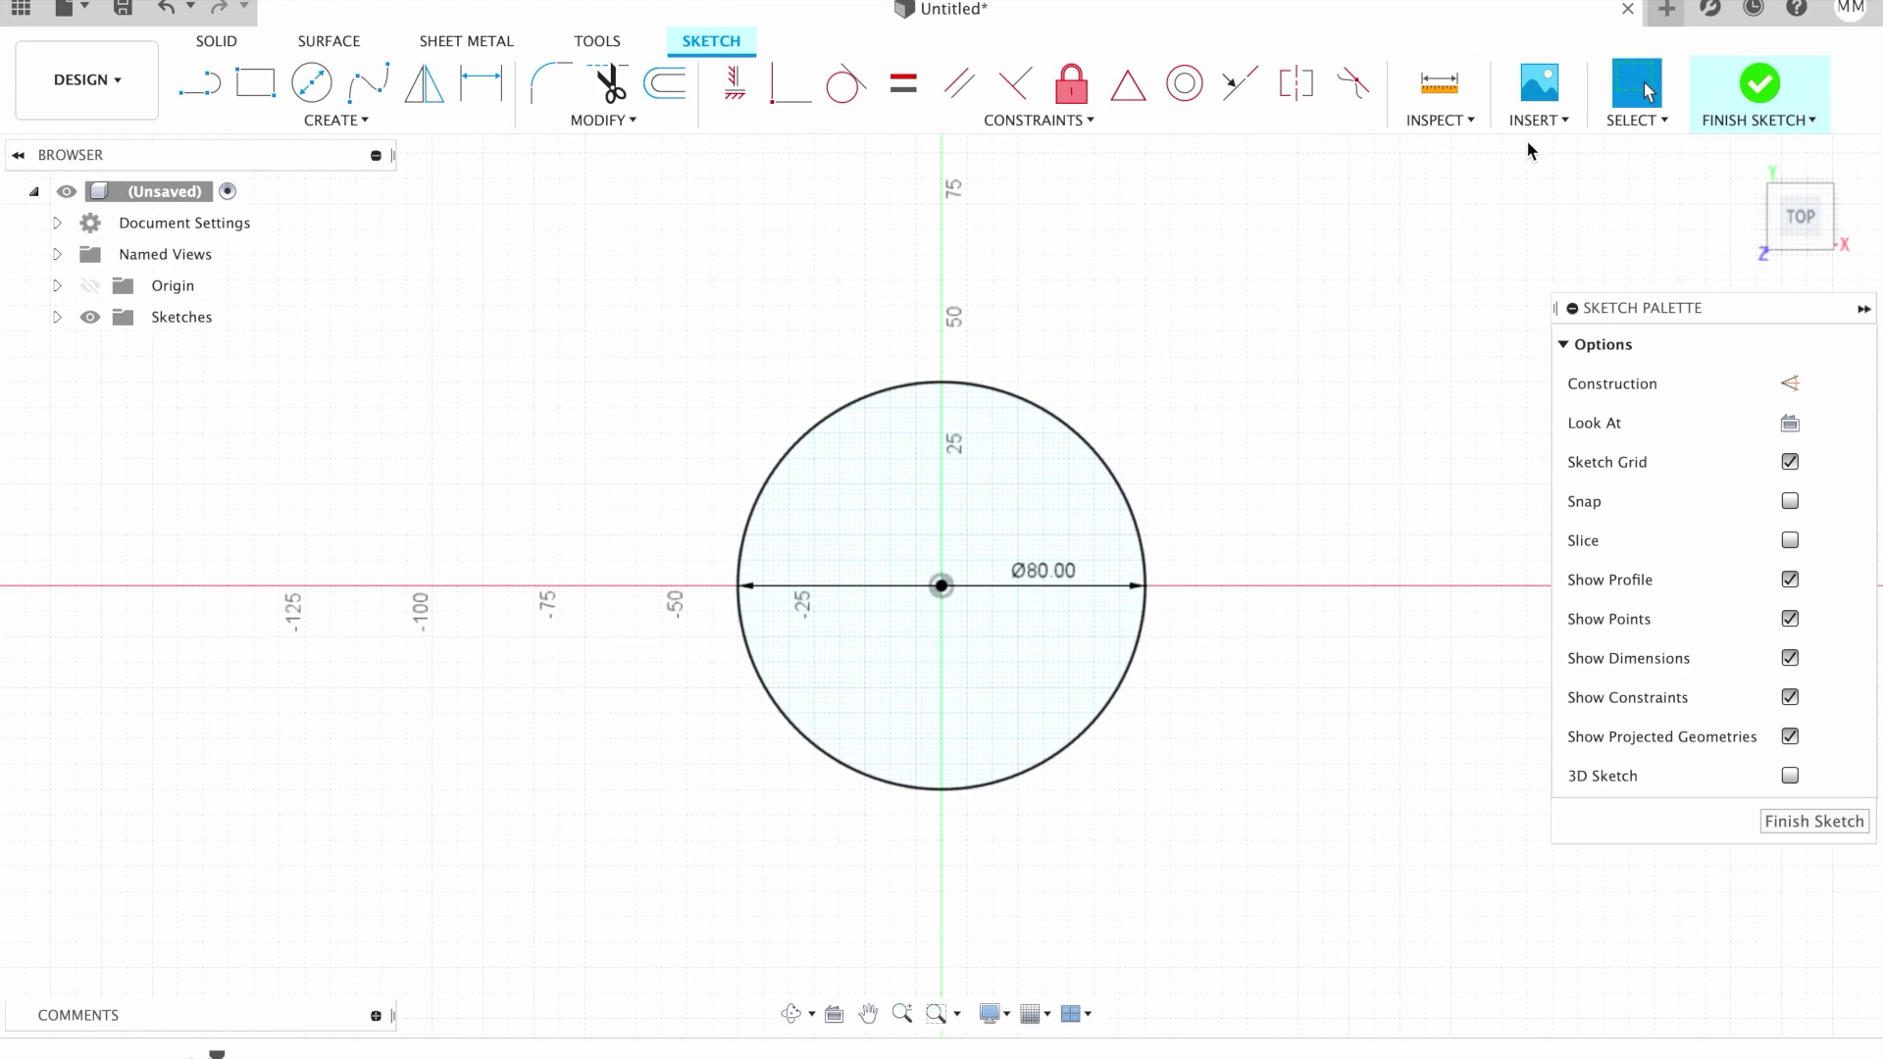
{"action": "left_click", "coordinate": [1538, 120]}
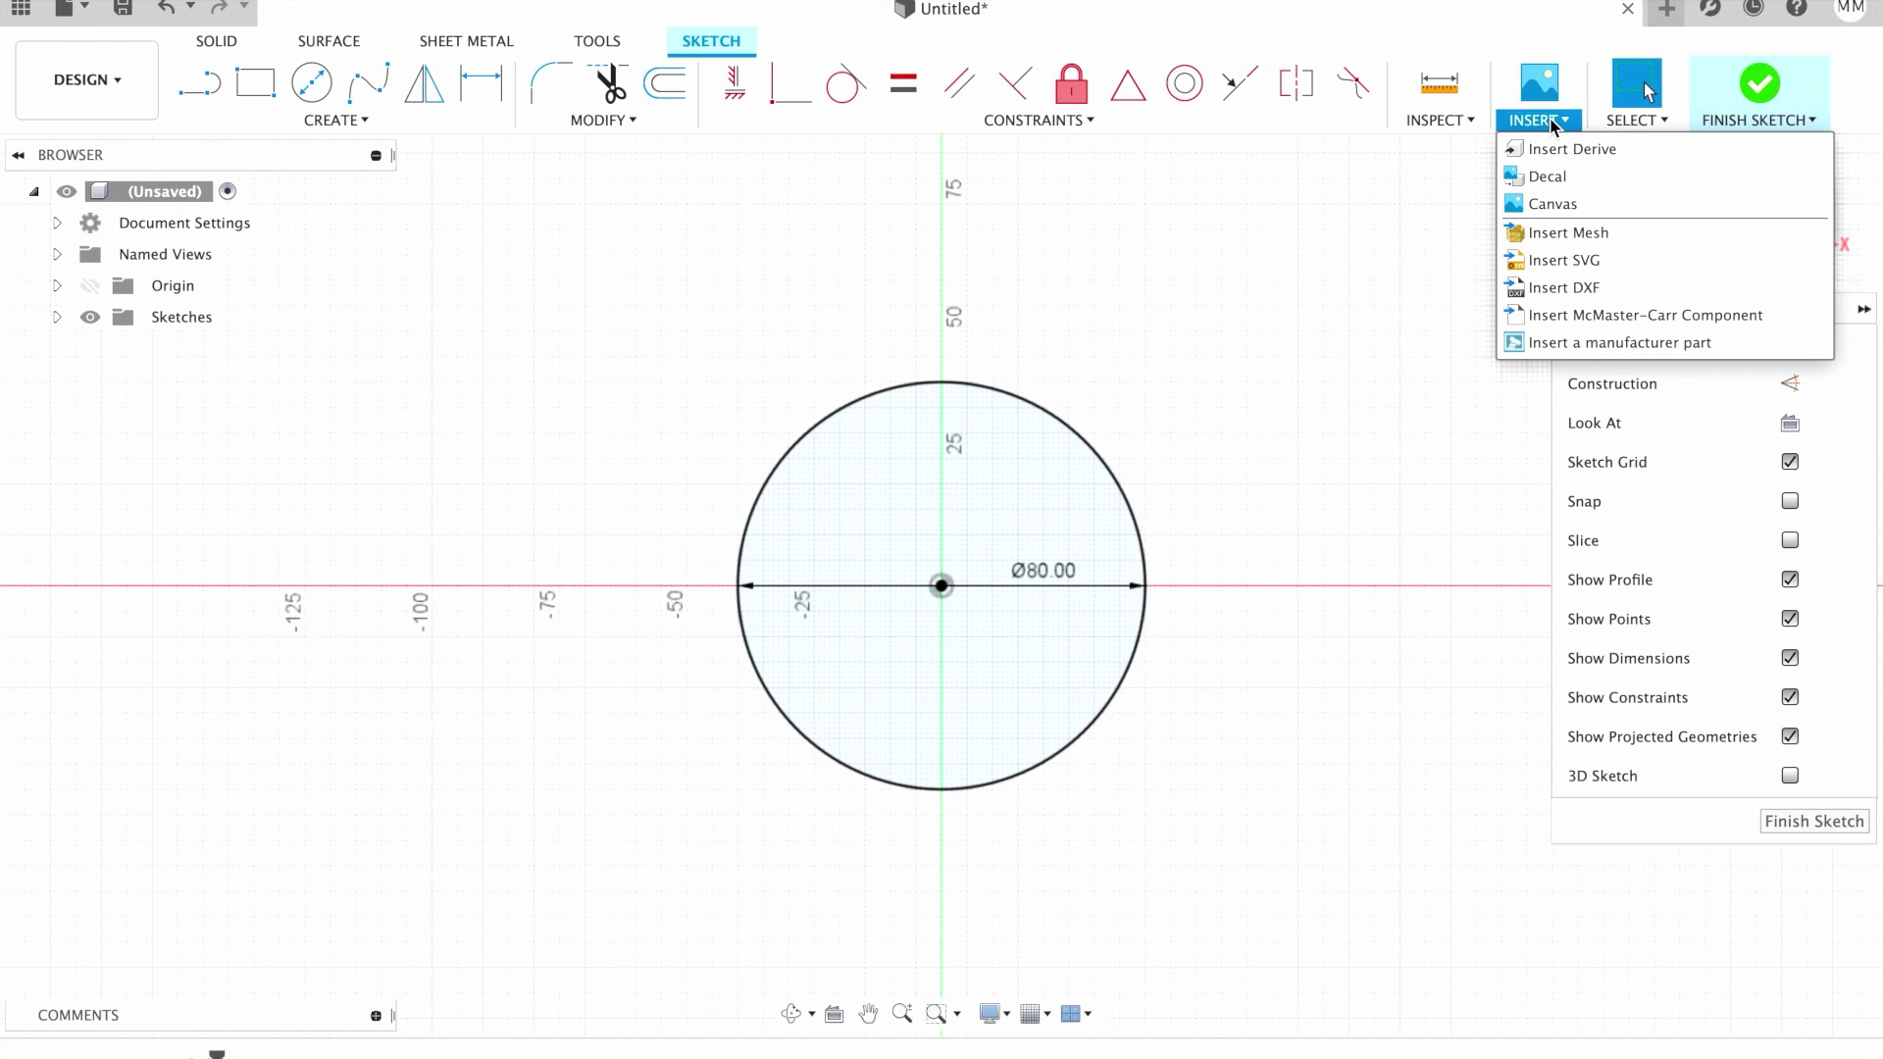
{"action": "left_click", "coordinate": [1611, 258]}
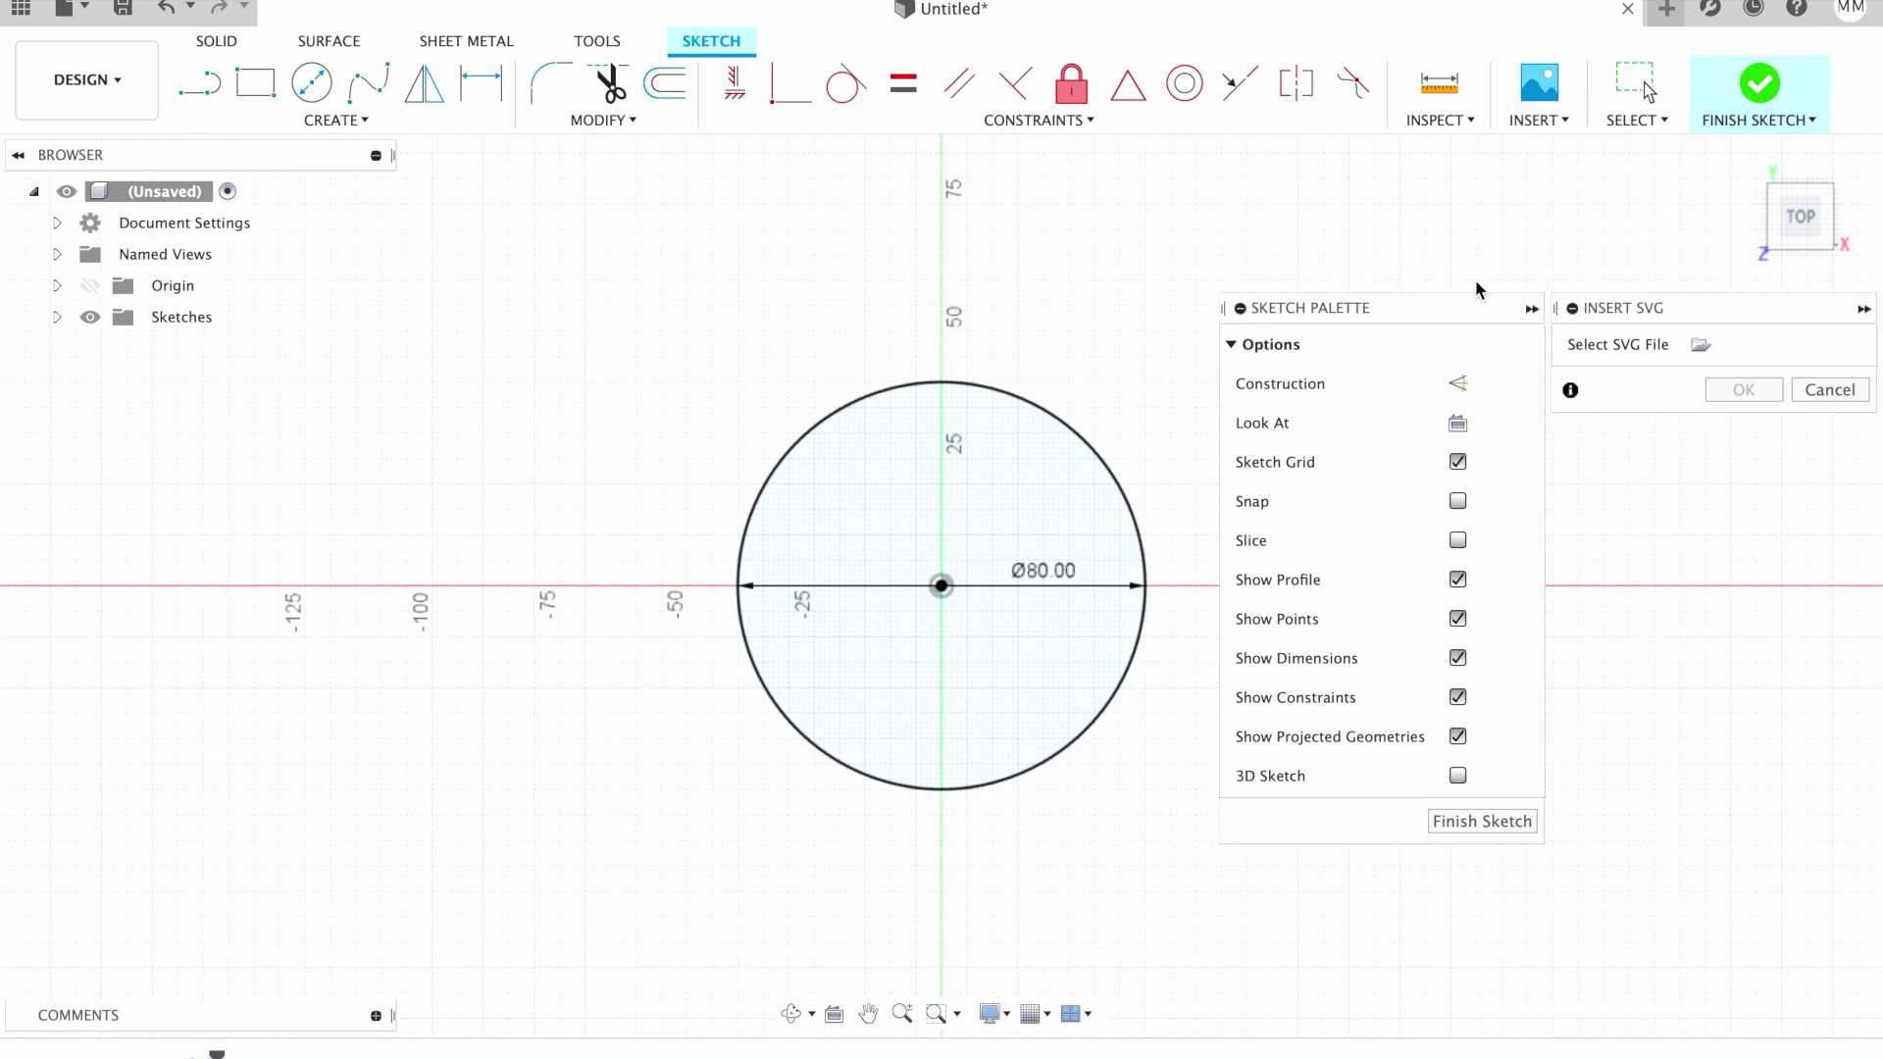
Import '00441 Christmas Decorations.svg' and position it so one tree is centred in the circle.
{"action": "left_click", "coordinate": [1701, 346]}
{"action": "left_click", "coordinate": [1322, 197]}
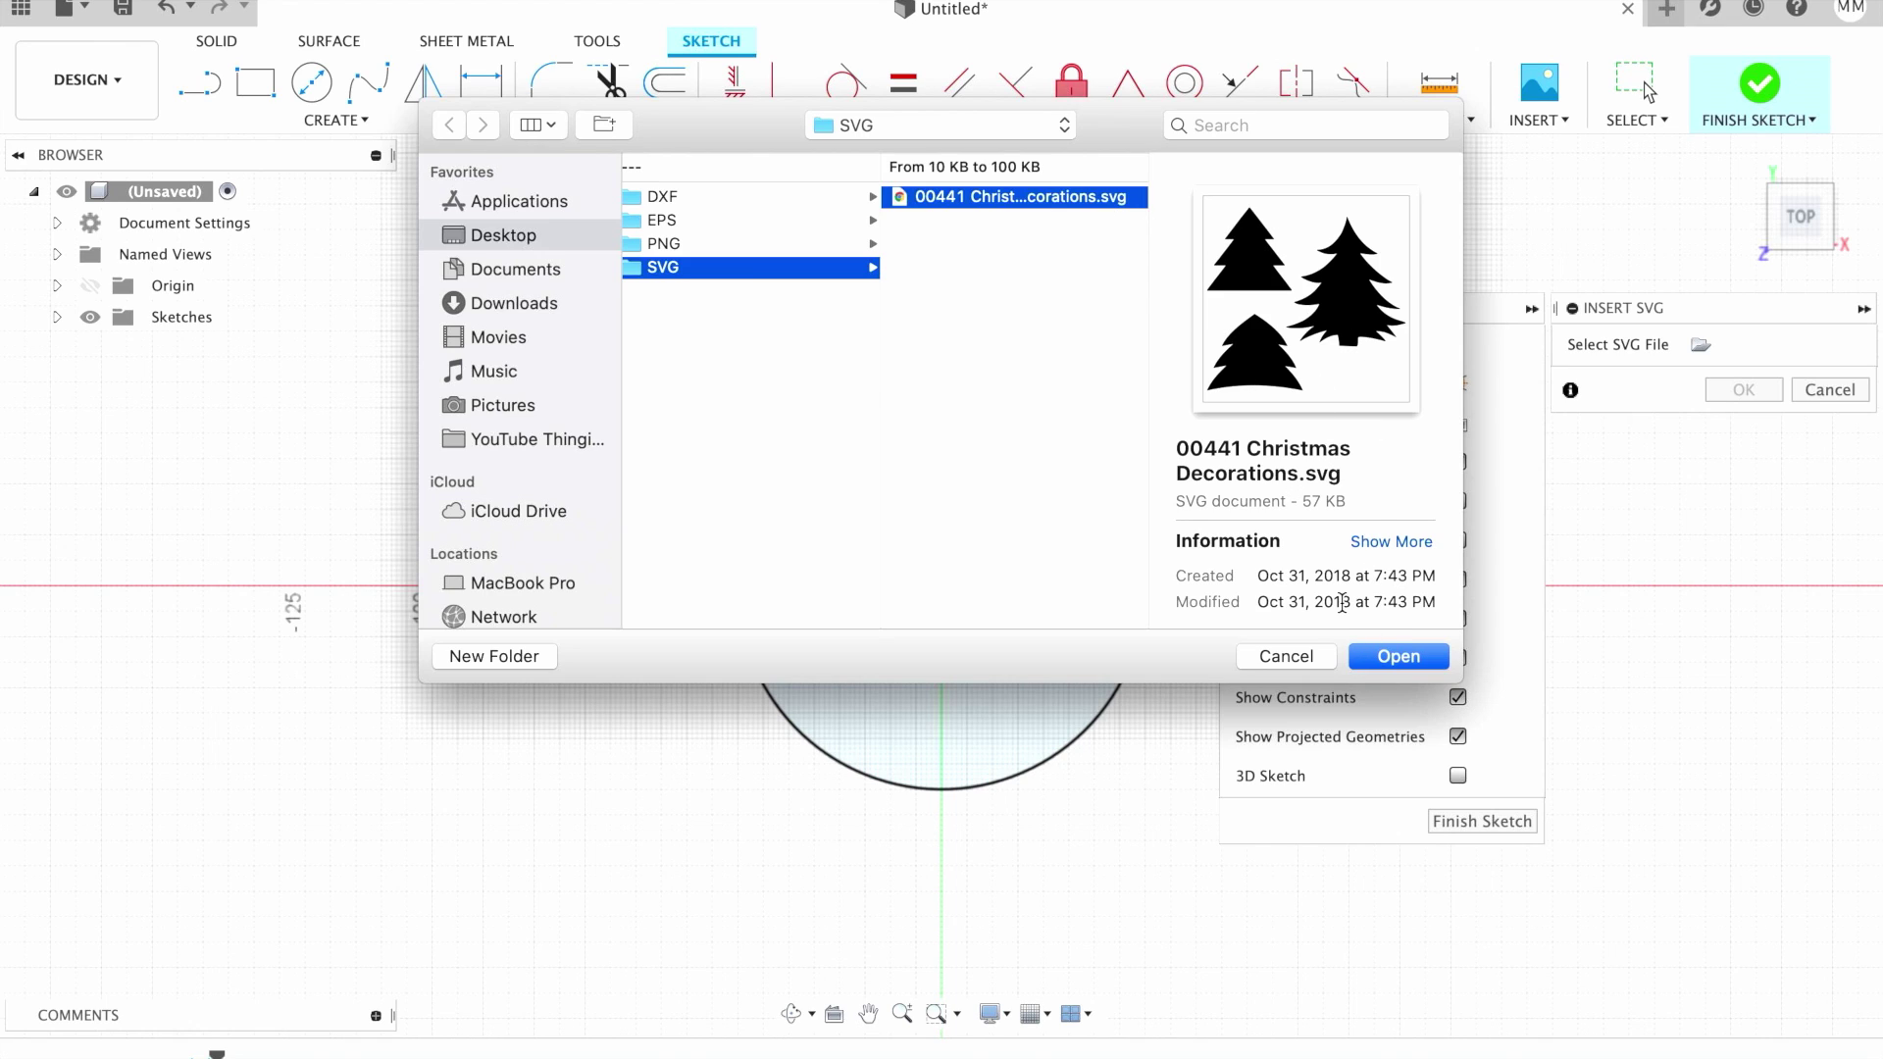
{"action": "double_click", "coordinate": [1015, 198]}
{"action": "mouse_move", "coordinate": [977, 618]}
{"action": "left_mouse_down"}
{"action": "mouse_move", "coordinate": [880, 491]}
{"action": "mouse_move", "coordinate": [577, 410]}
{"action": "left_mouse_up"}
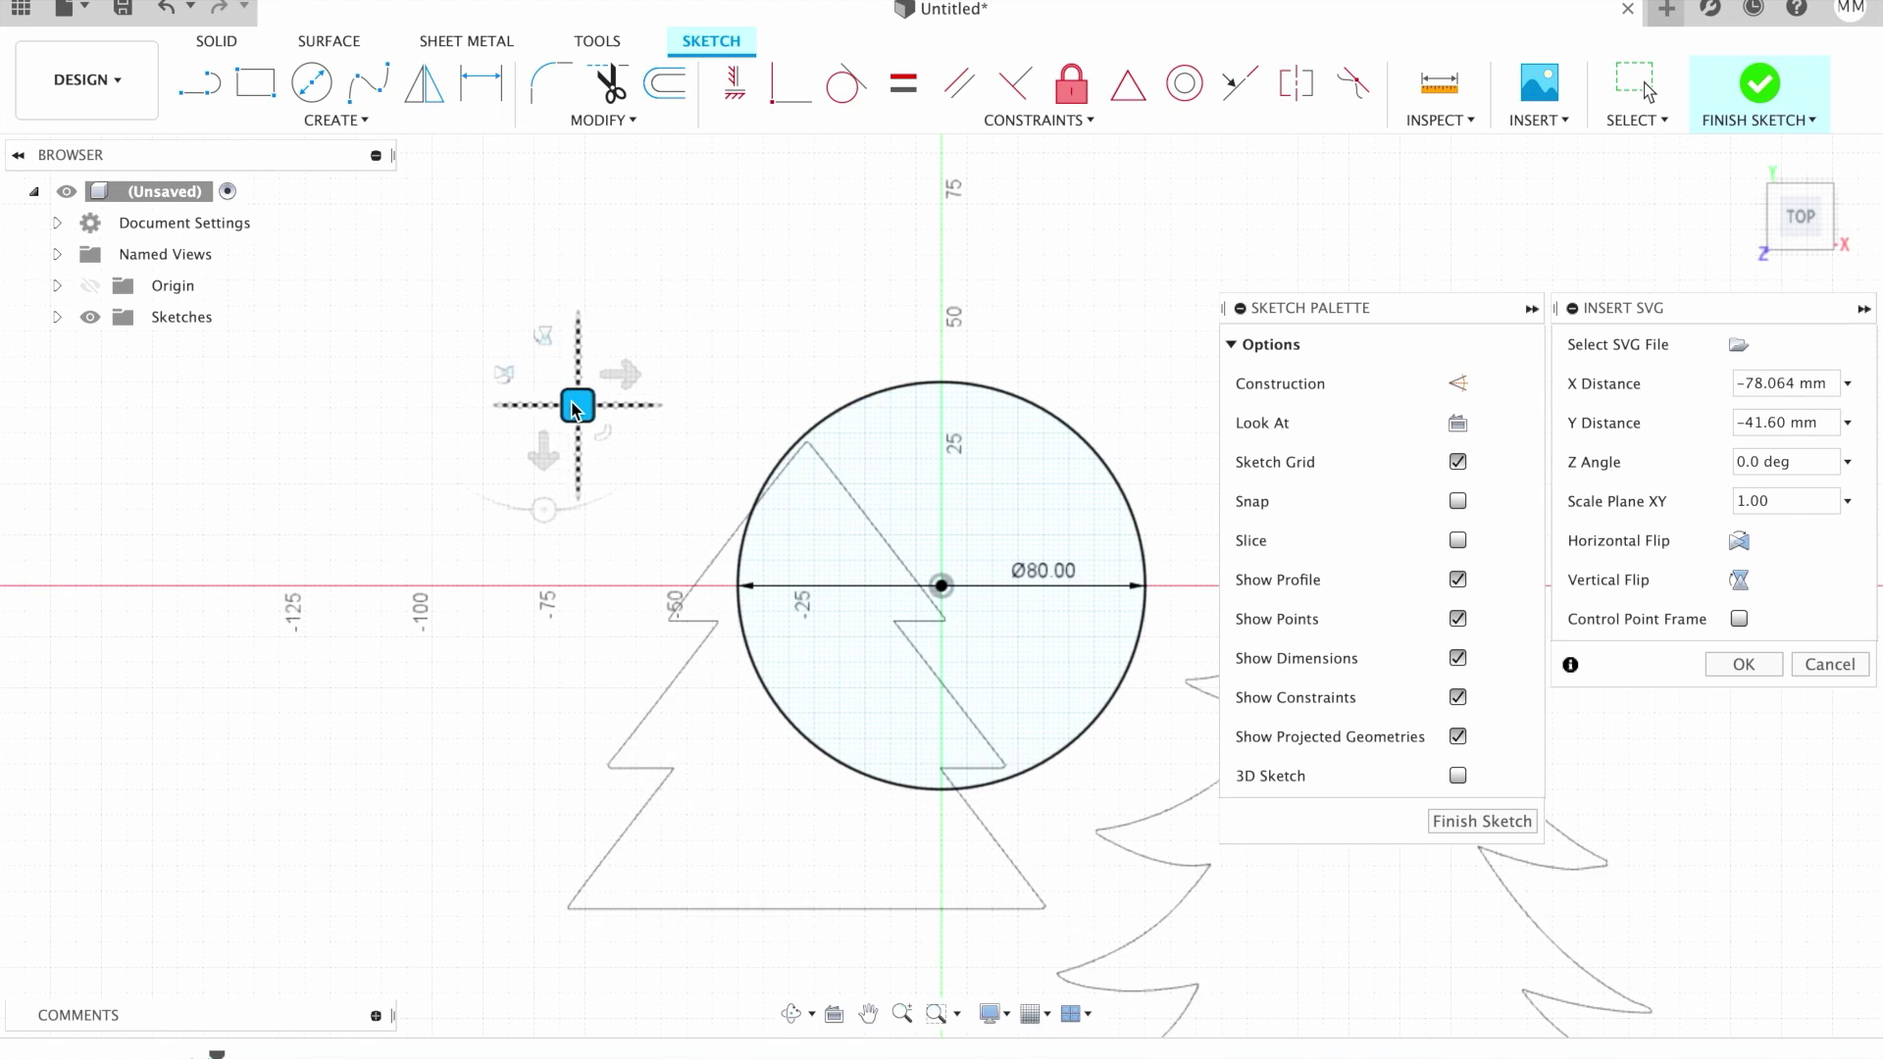
{"action": "left_click_drag", "start_coordinate": [577, 409], "coordinate": [527, 369]}
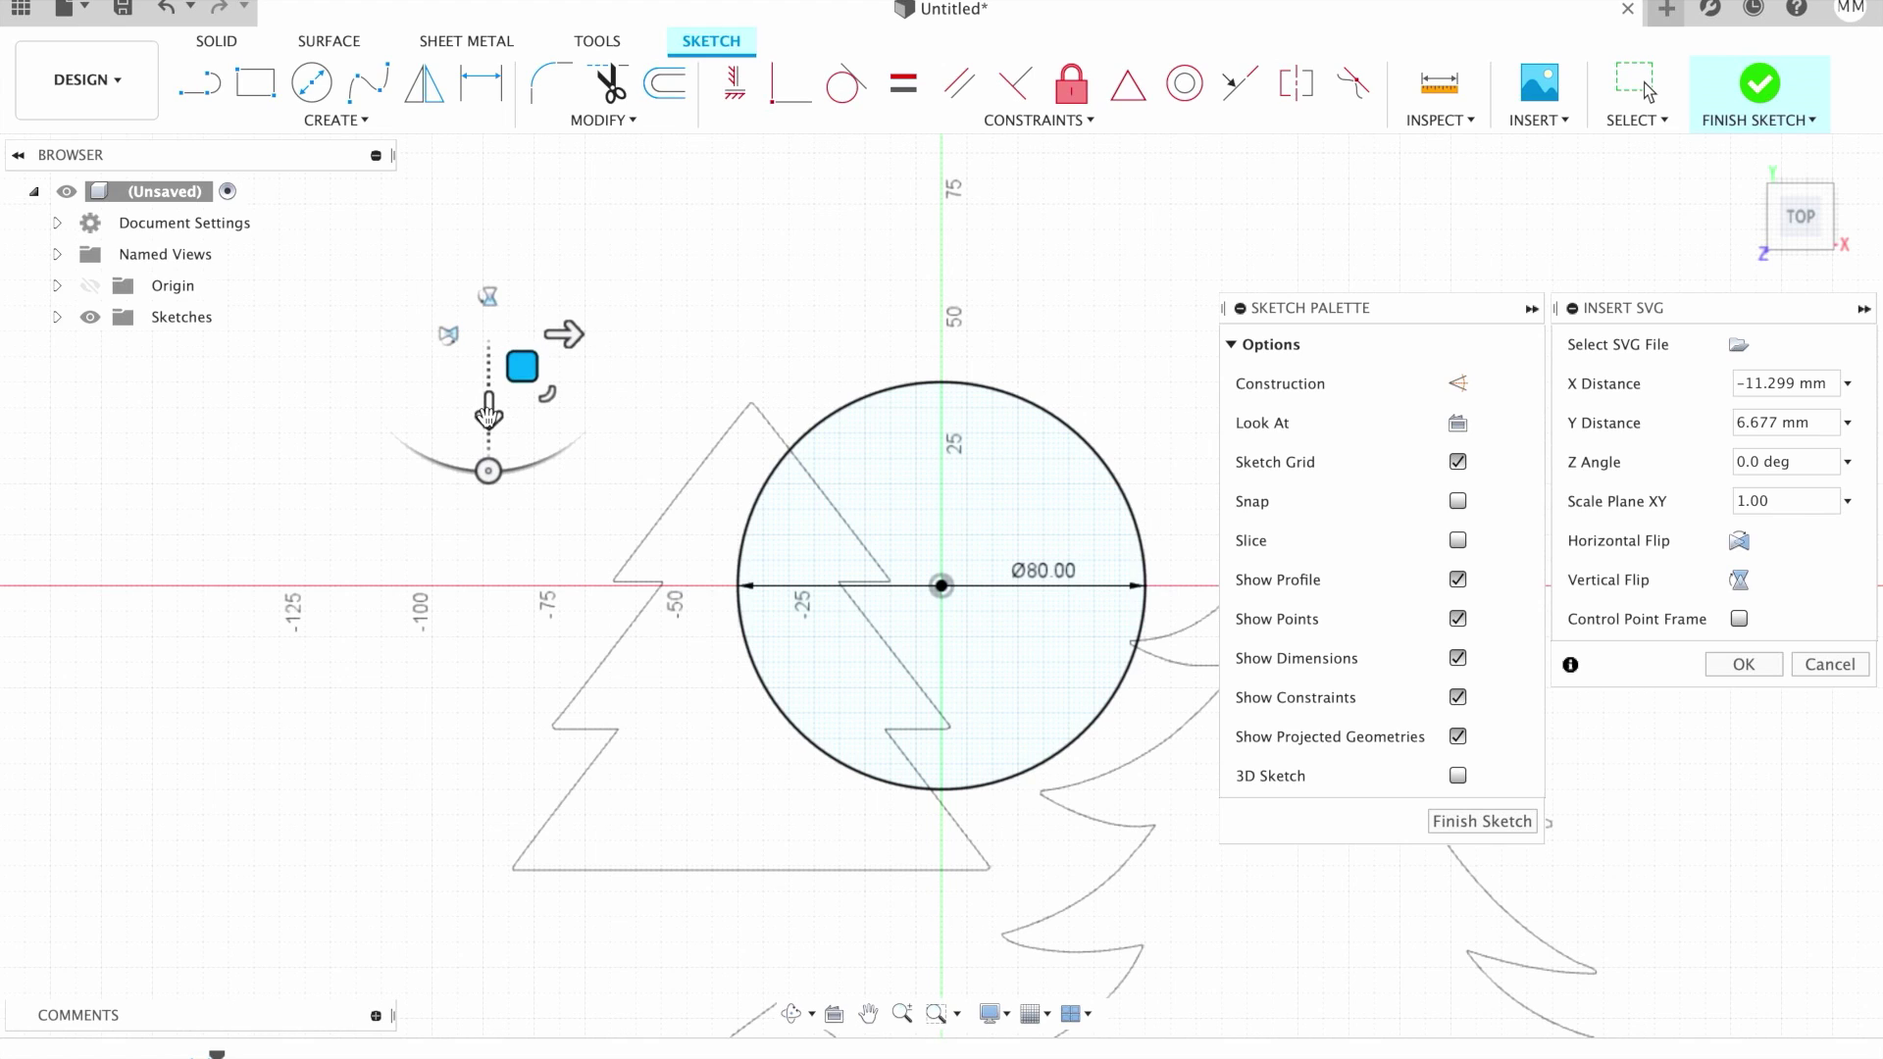
{"action": "left_click_drag", "start_coordinate": [521, 367], "coordinate": [515, 398]}
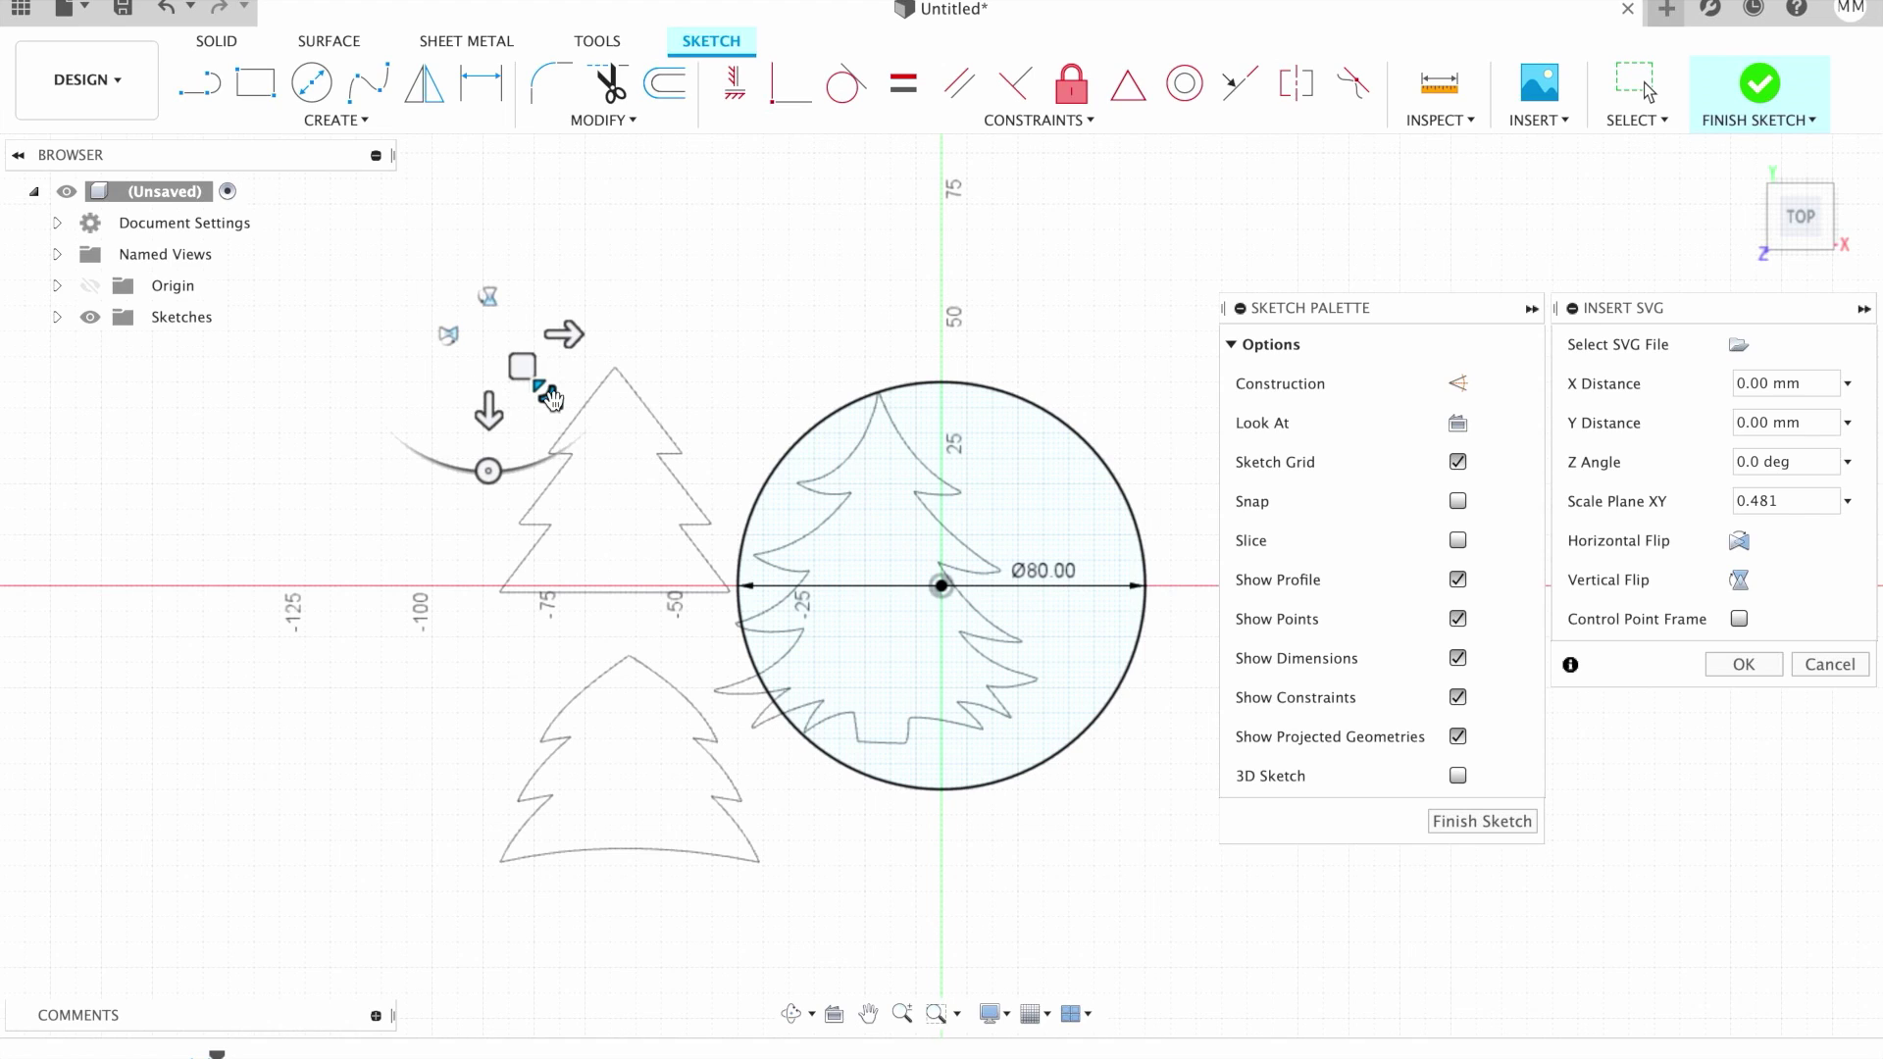
{"action": "left_click_drag", "start_coordinate": [523, 369], "coordinate": [597, 383]}
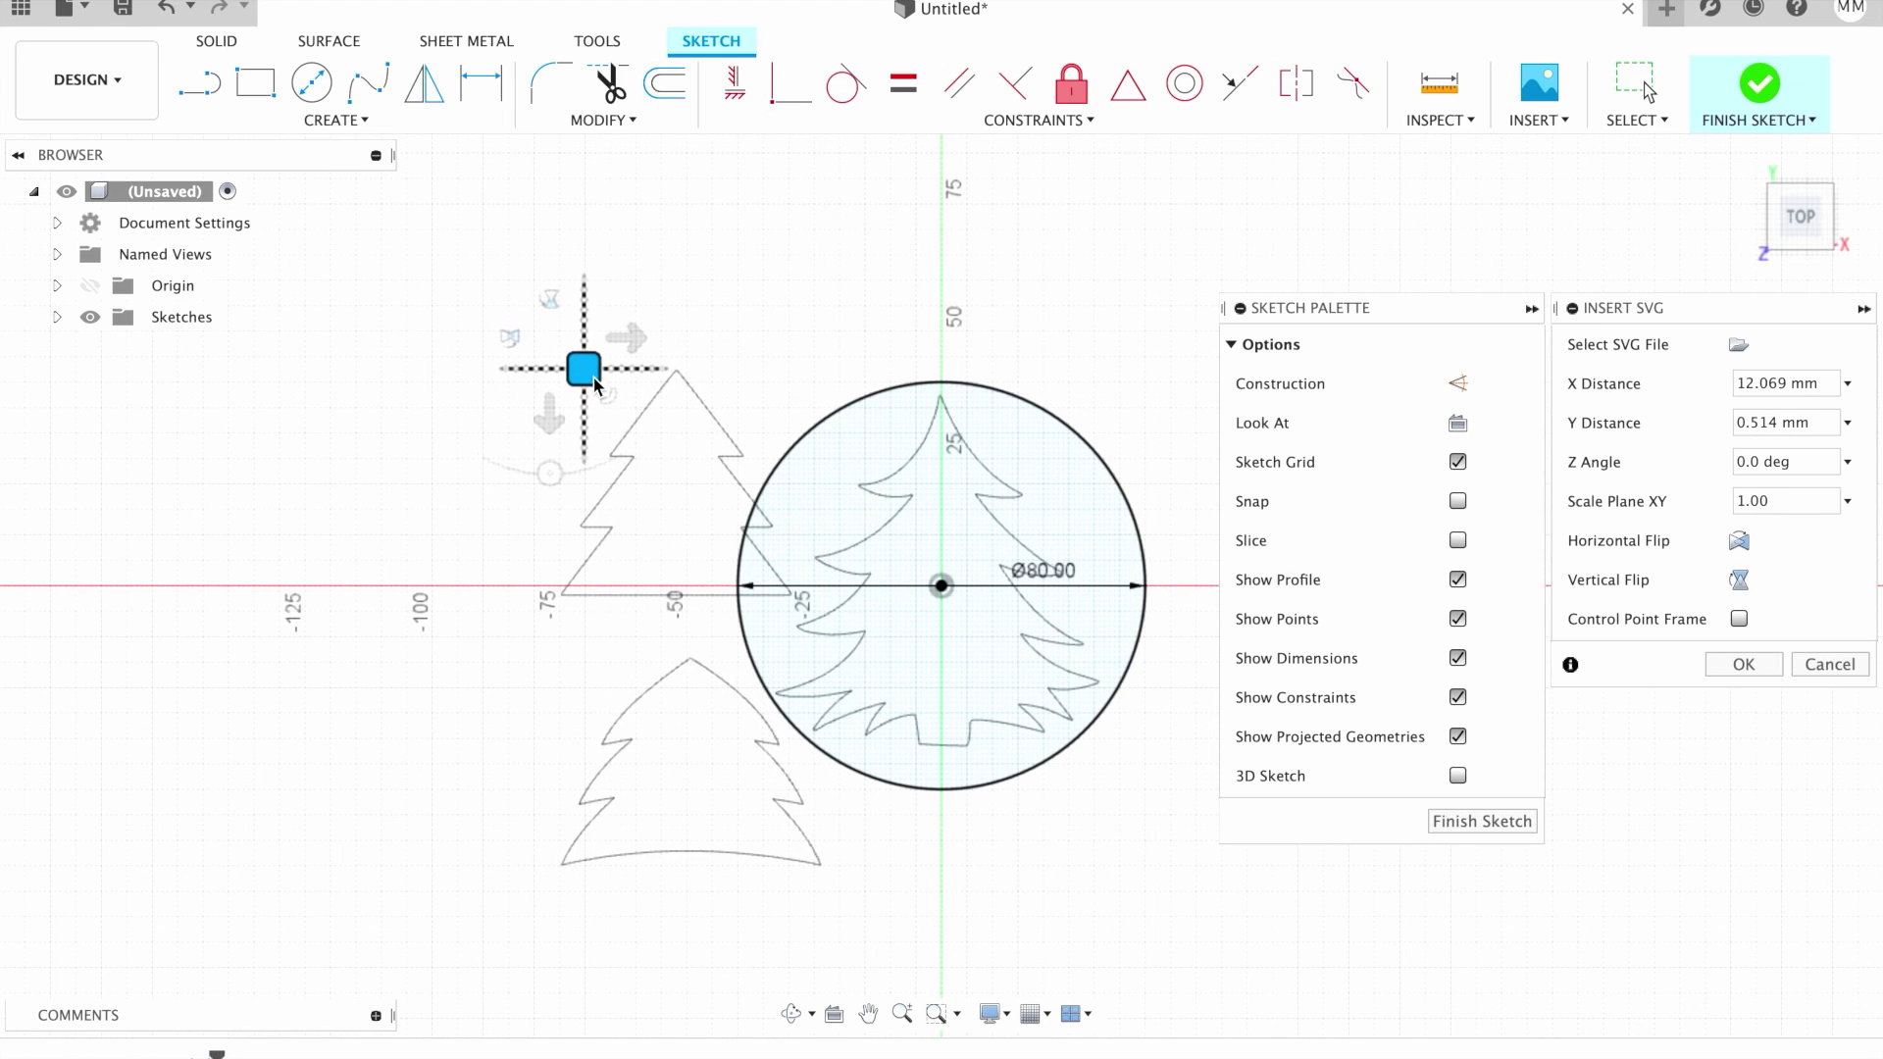
{"action": "left_click_drag", "start_coordinate": [596, 384], "coordinate": [595, 383]}
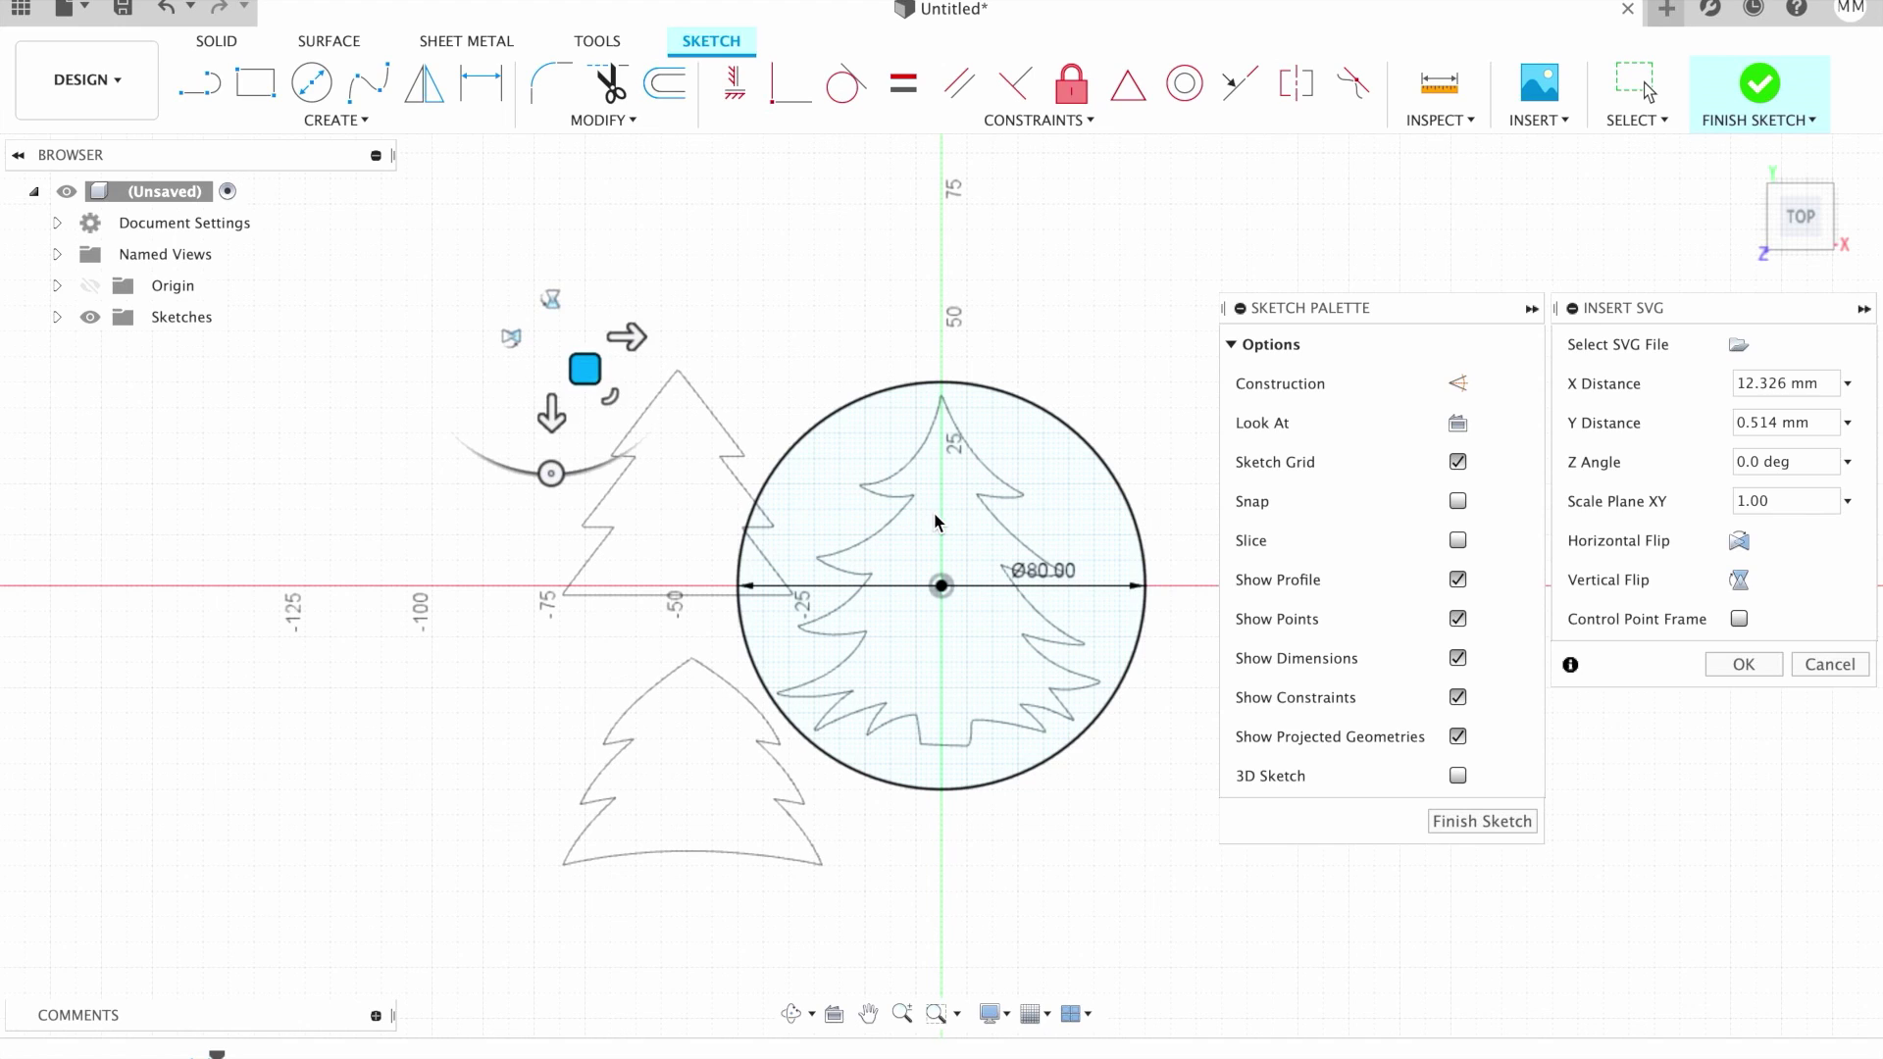
{"action": "left_click", "coordinate": [1737, 663]}
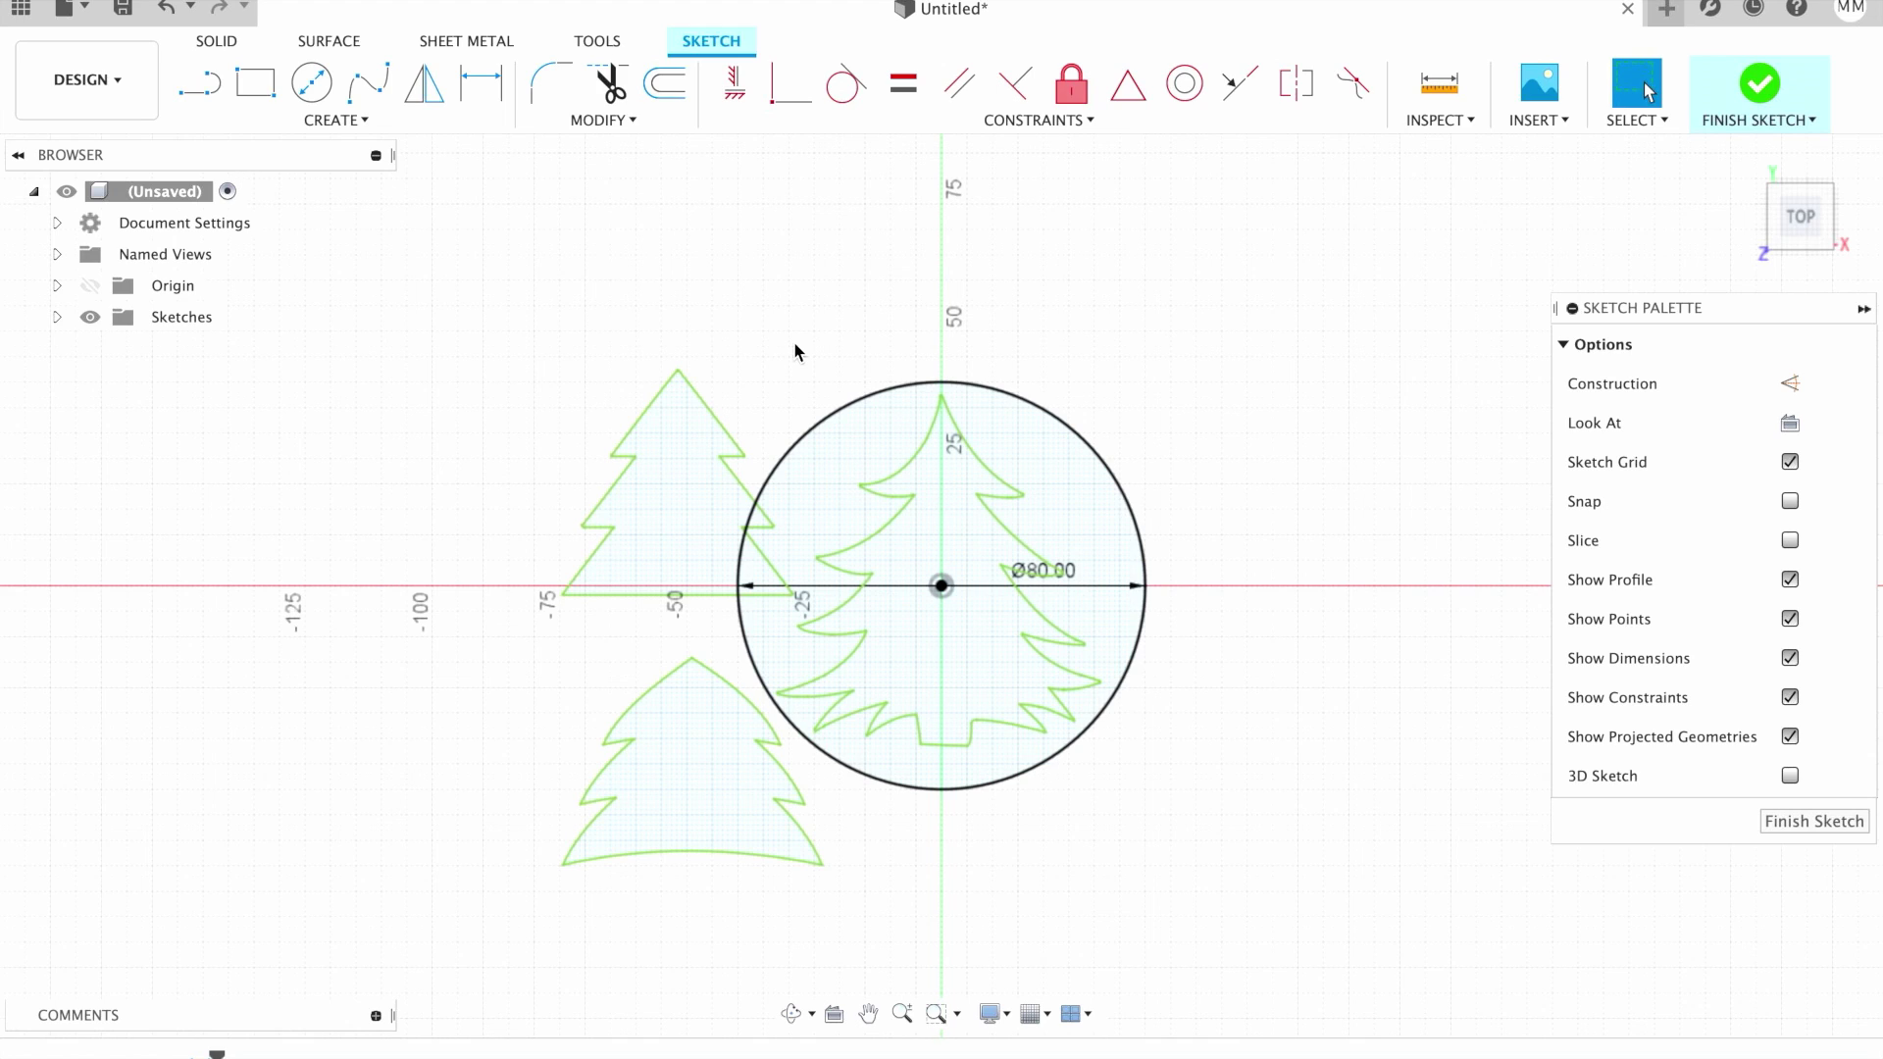
Trim every segment of the two outer trees, keeping only the centred tree.
{"action": "key", "text": "t"}
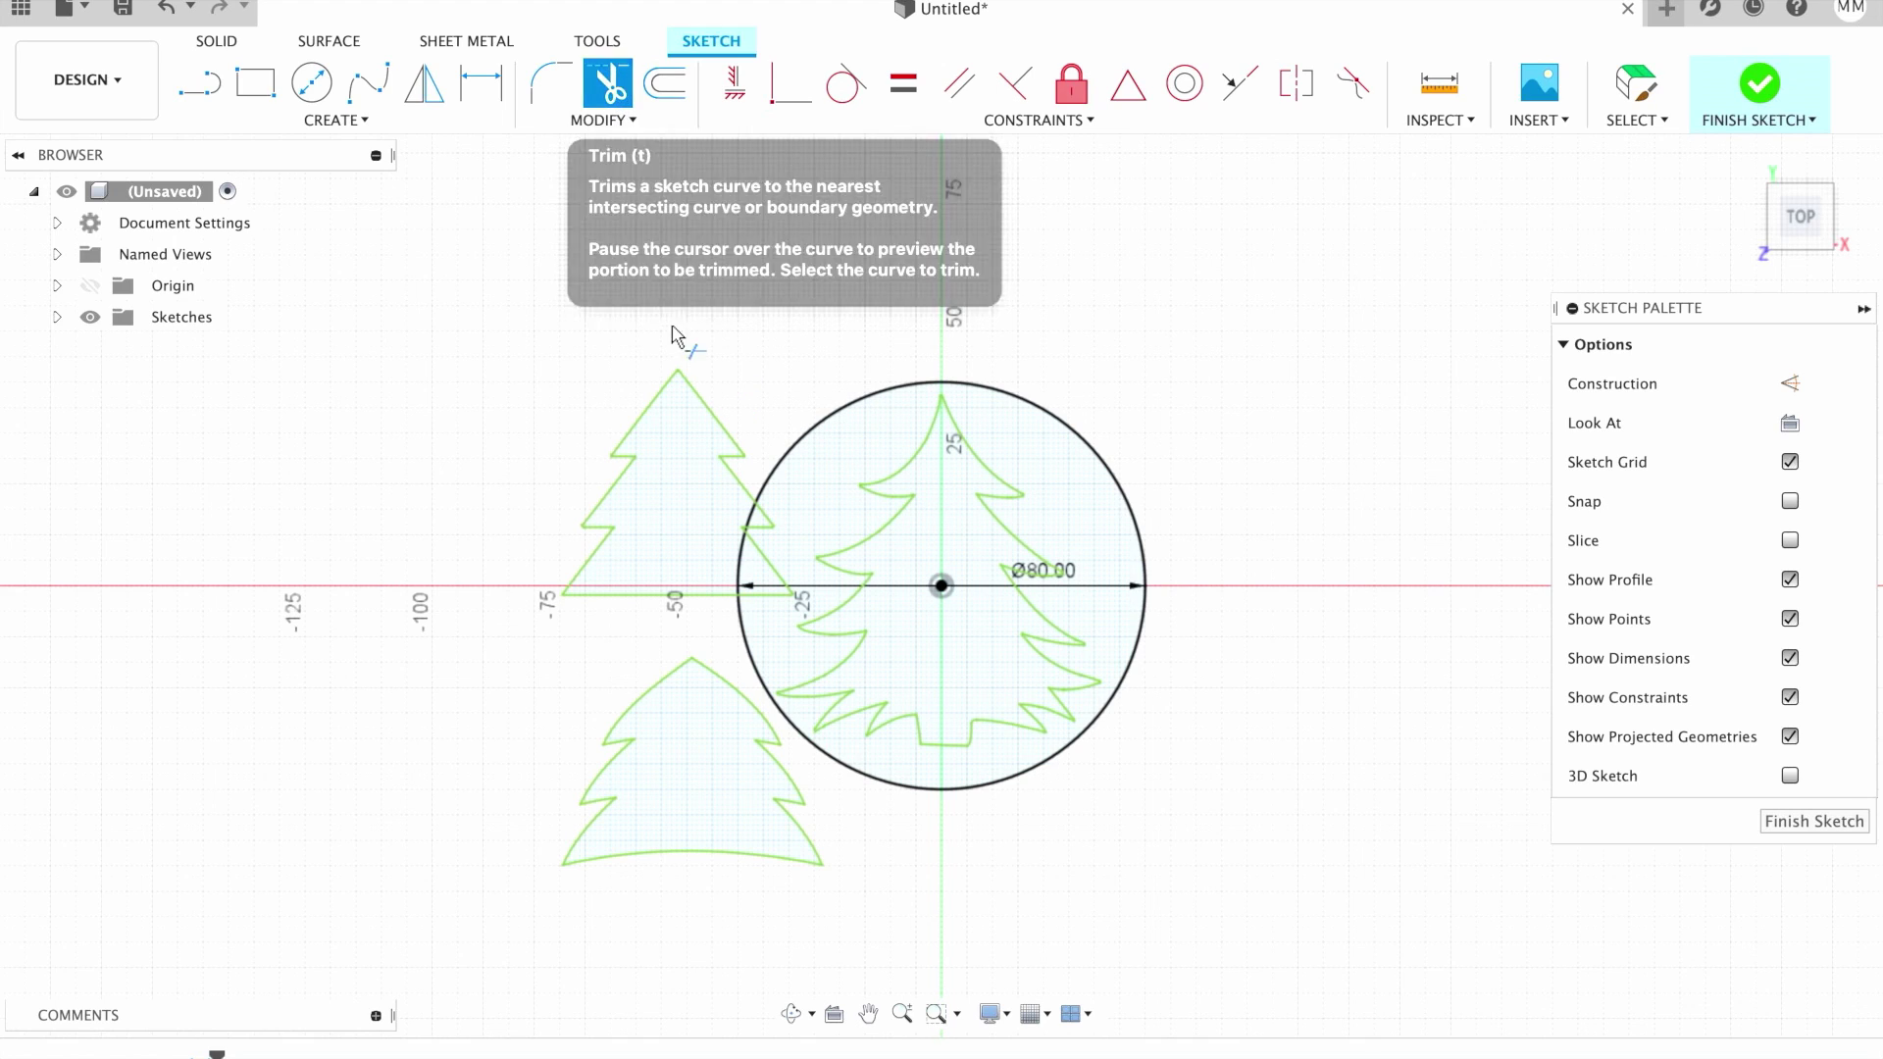
{"action": "left_click", "coordinate": [706, 403]}
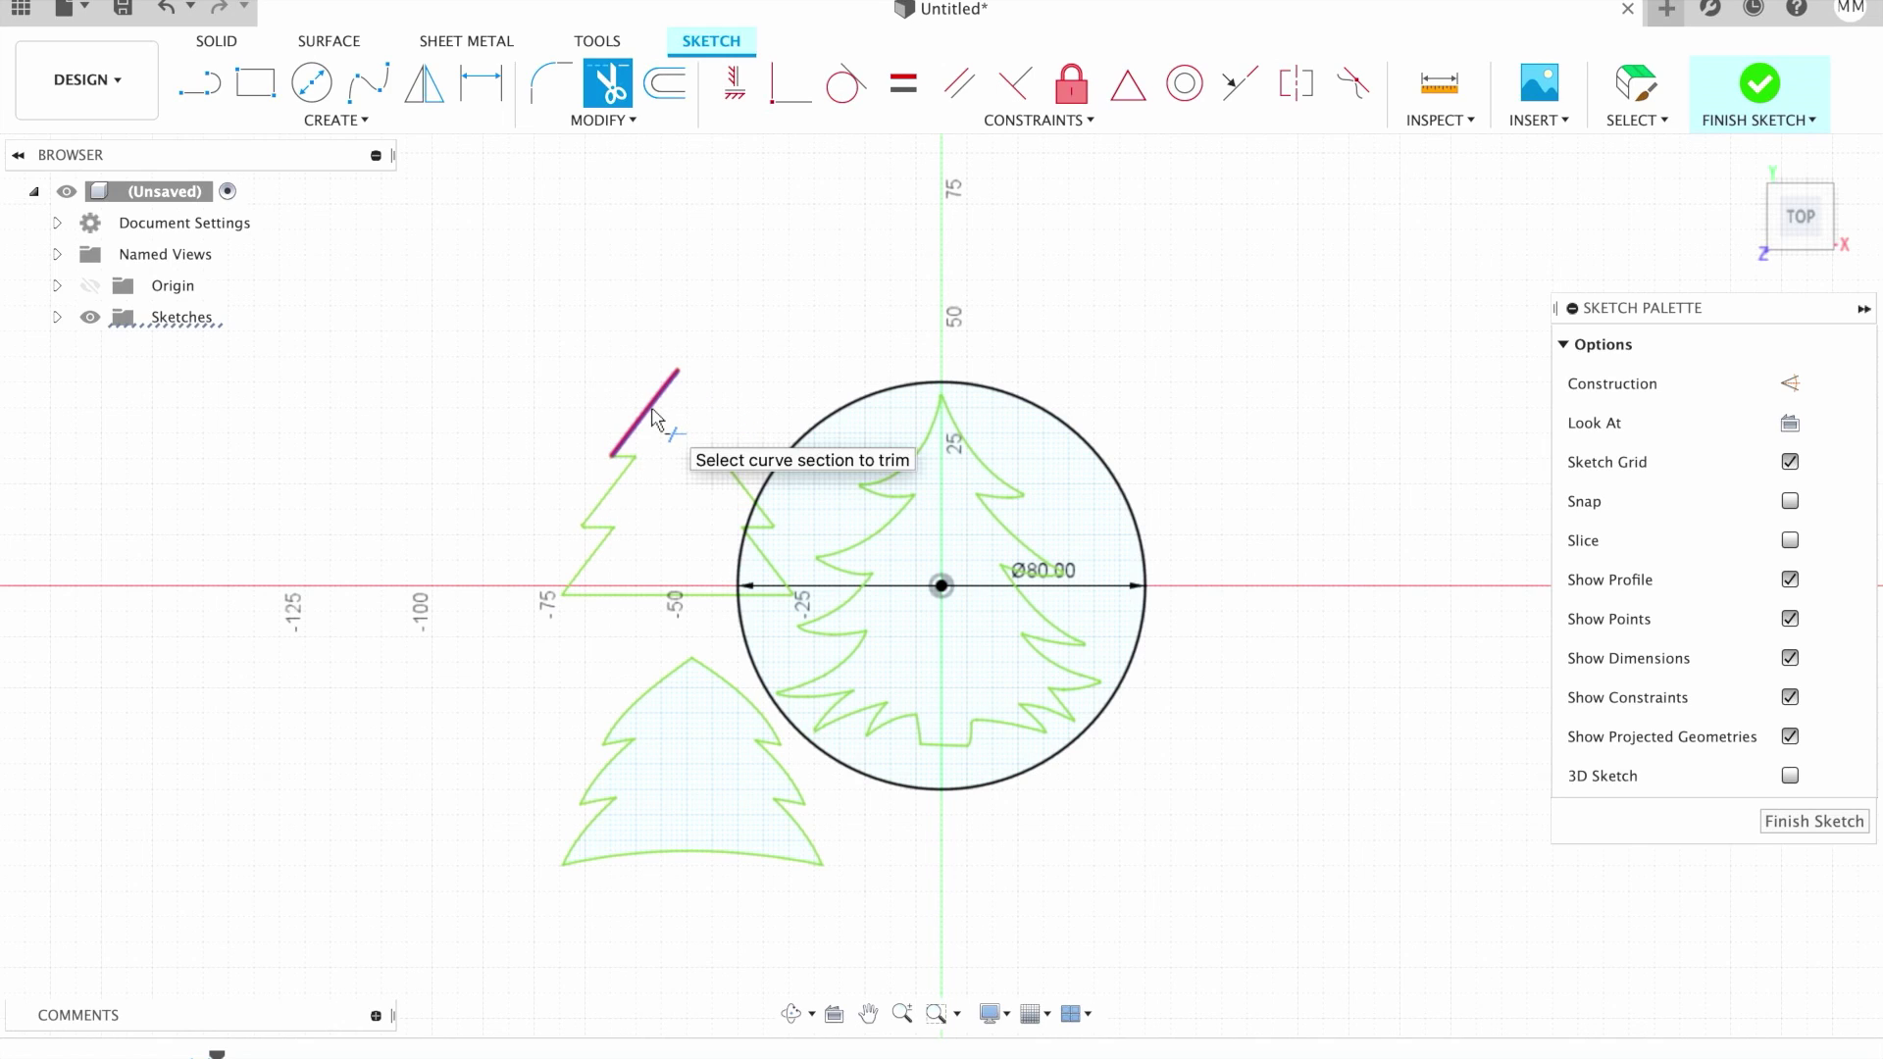
{"action": "left_click", "coordinate": [659, 424]}
{"action": "left_click", "coordinate": [630, 466]}
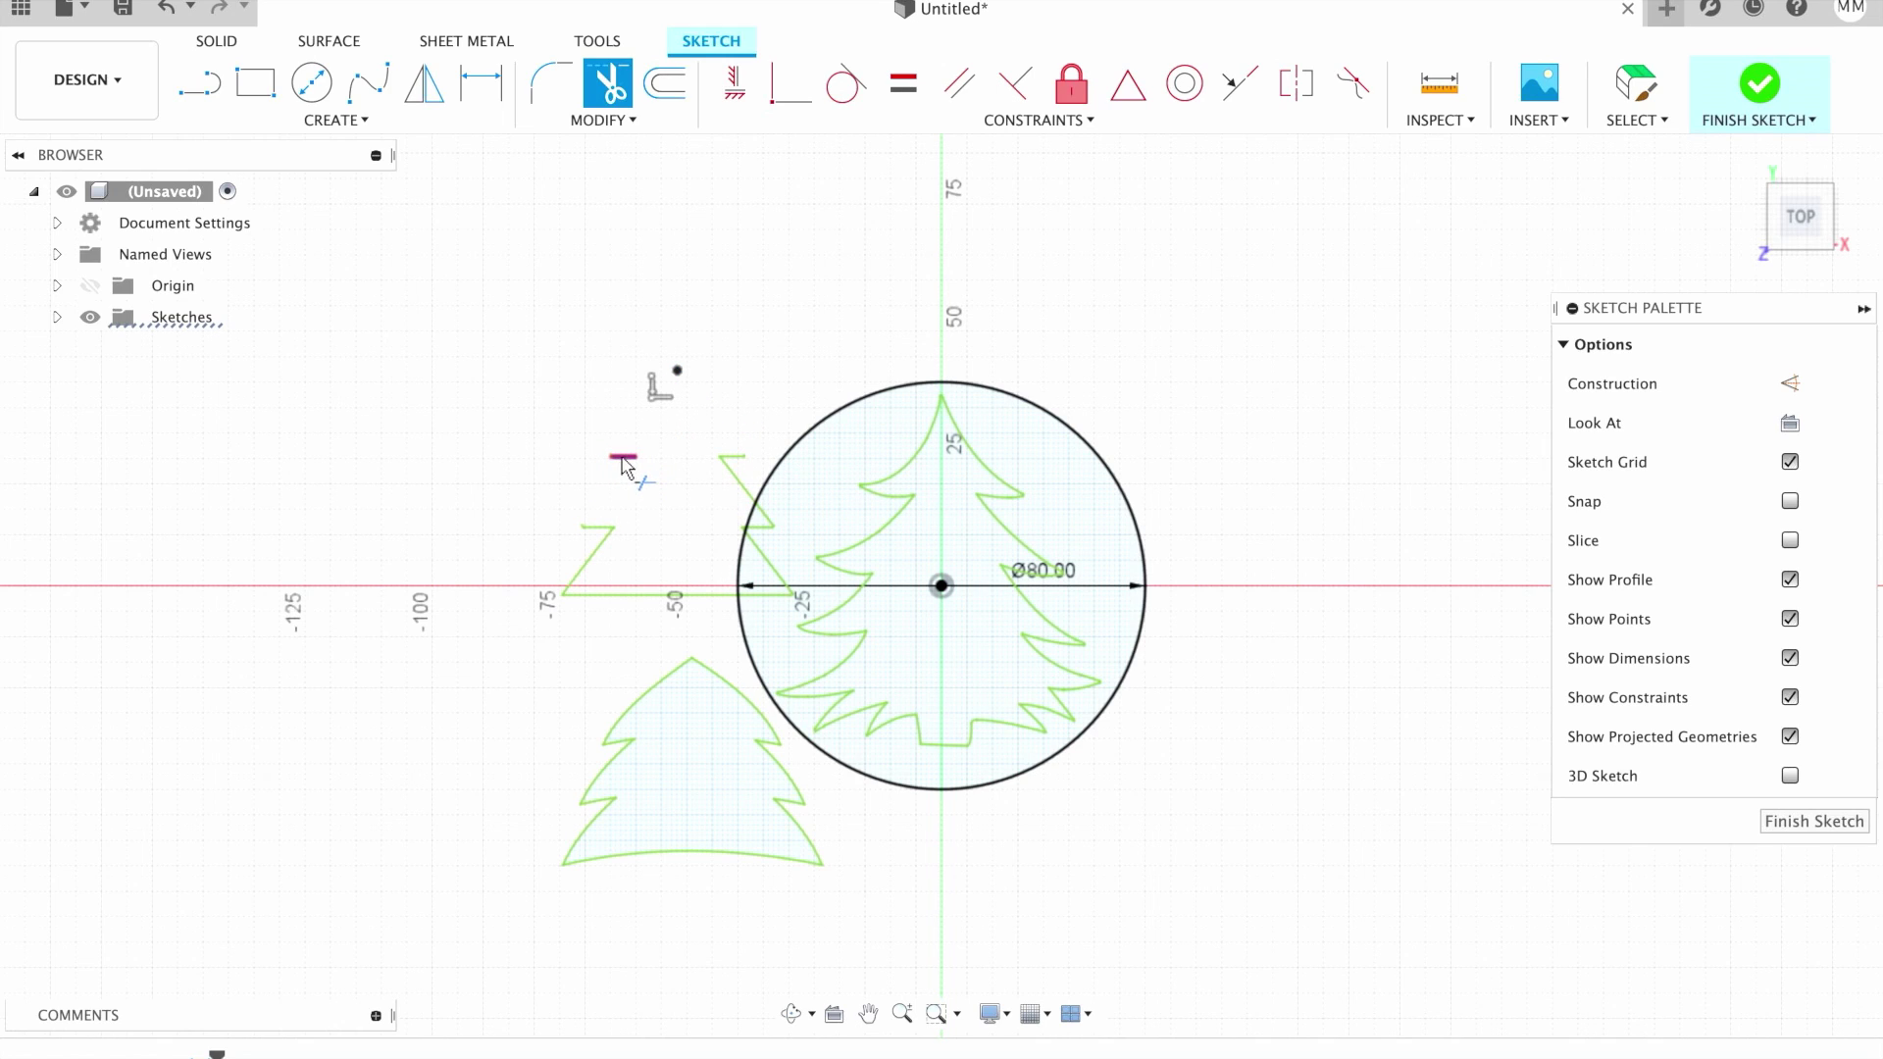
{"action": "left_click", "coordinate": [626, 467]}
{"action": "left_click_drag", "start_coordinate": [633, 485], "coordinate": [725, 690]}
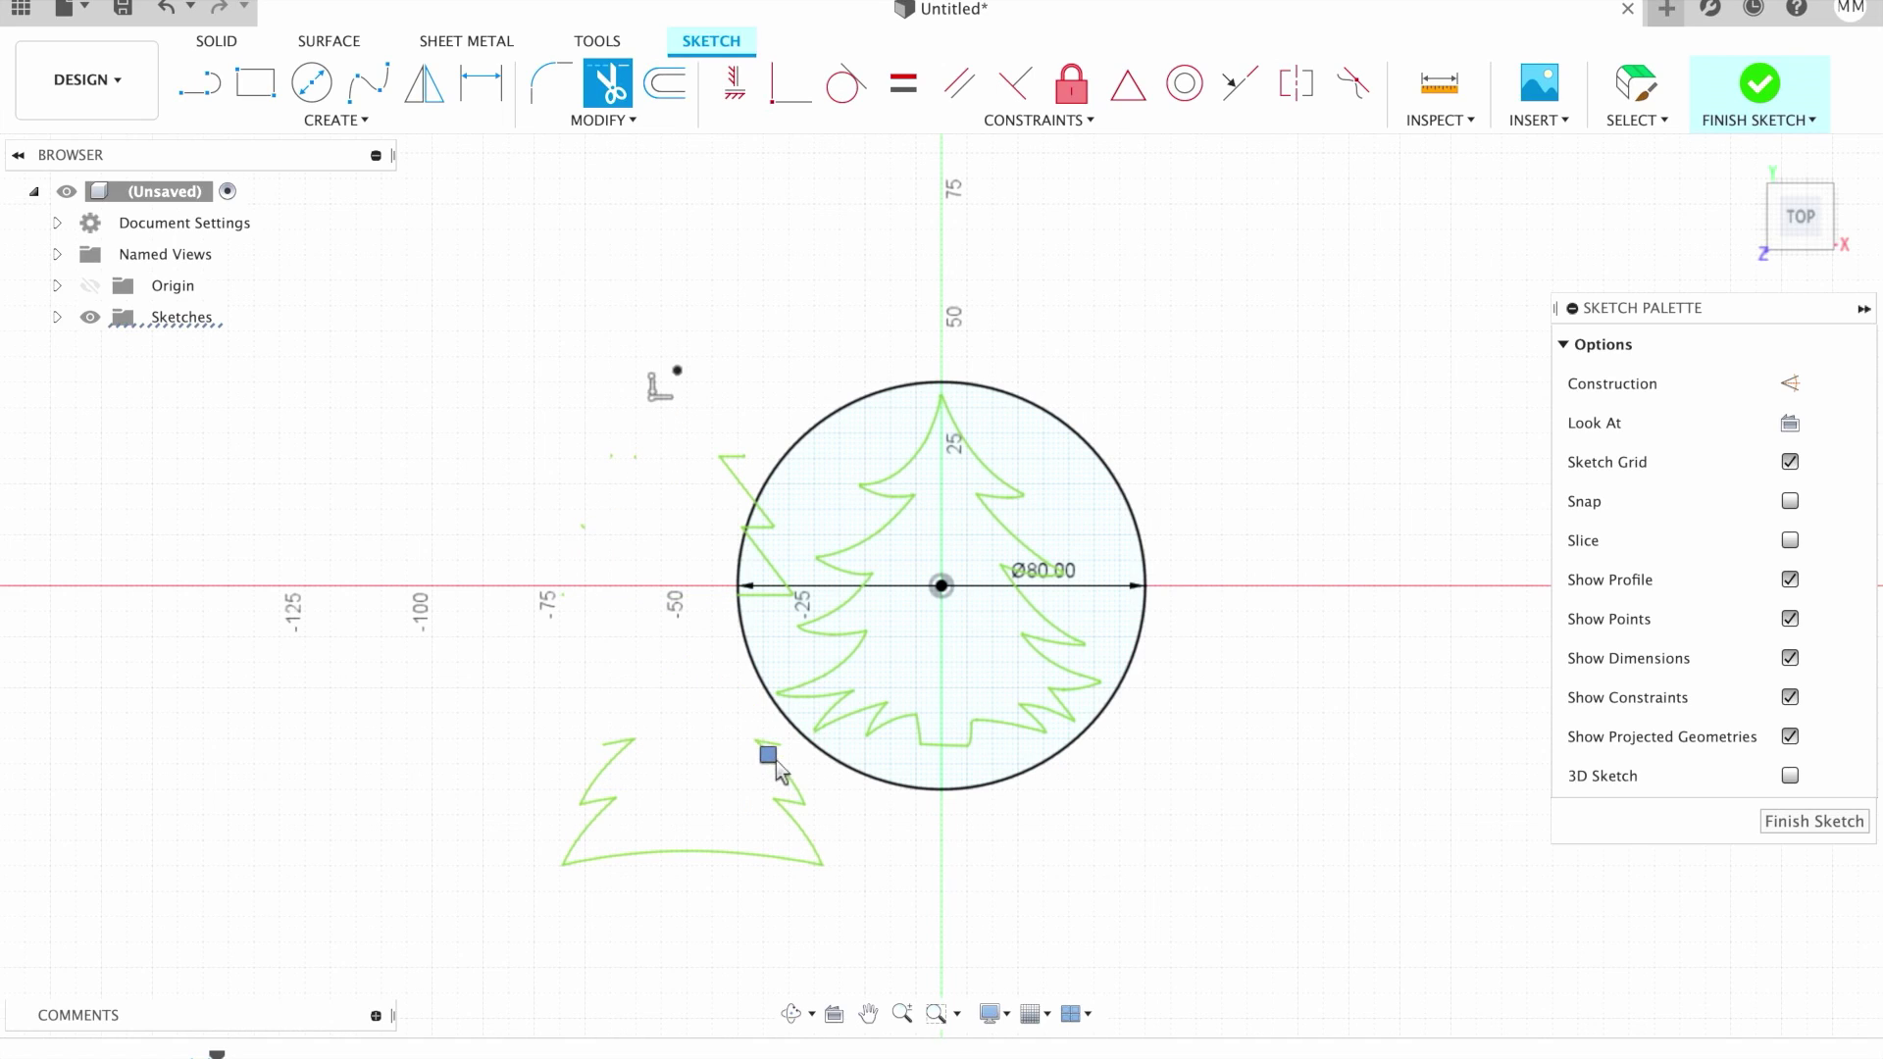
{"action": "left_click_drag", "start_coordinate": [595, 814], "coordinate": [622, 754]}
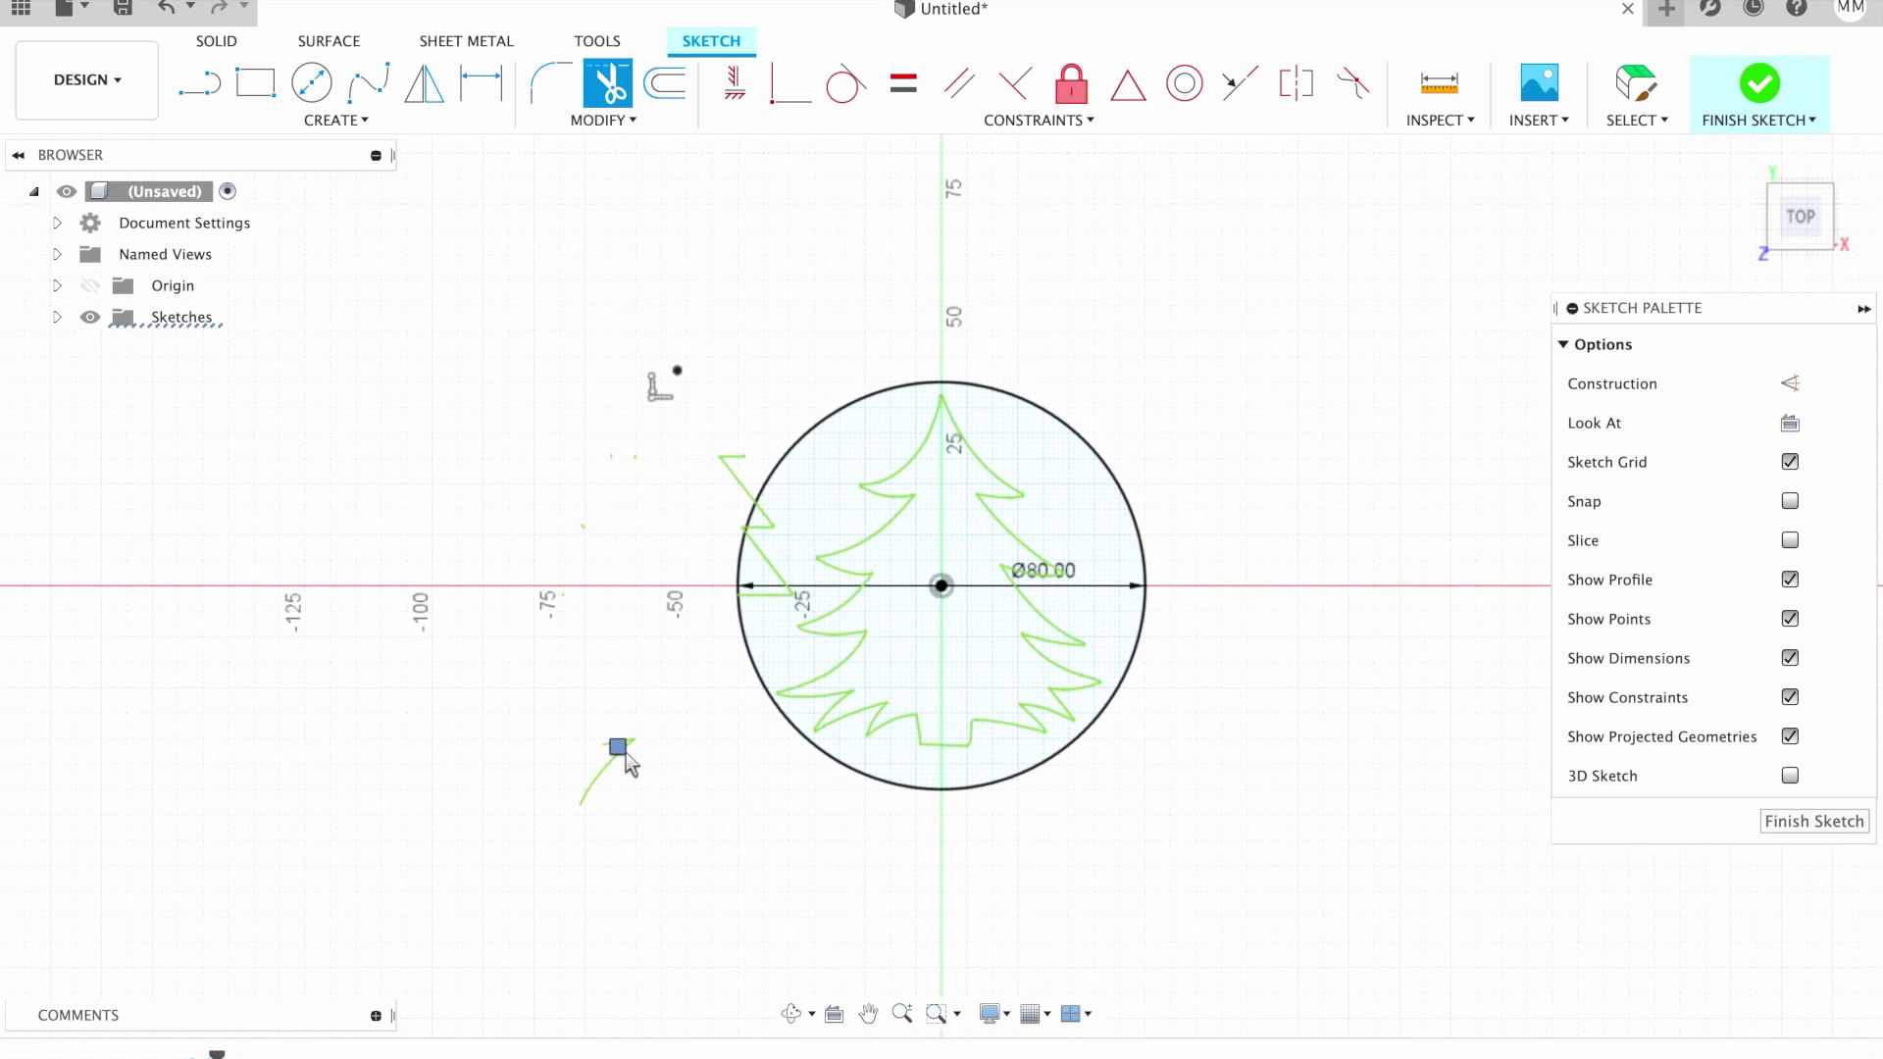
{"action": "left_click_drag", "start_coordinate": [693, 493], "coordinate": [757, 530]}
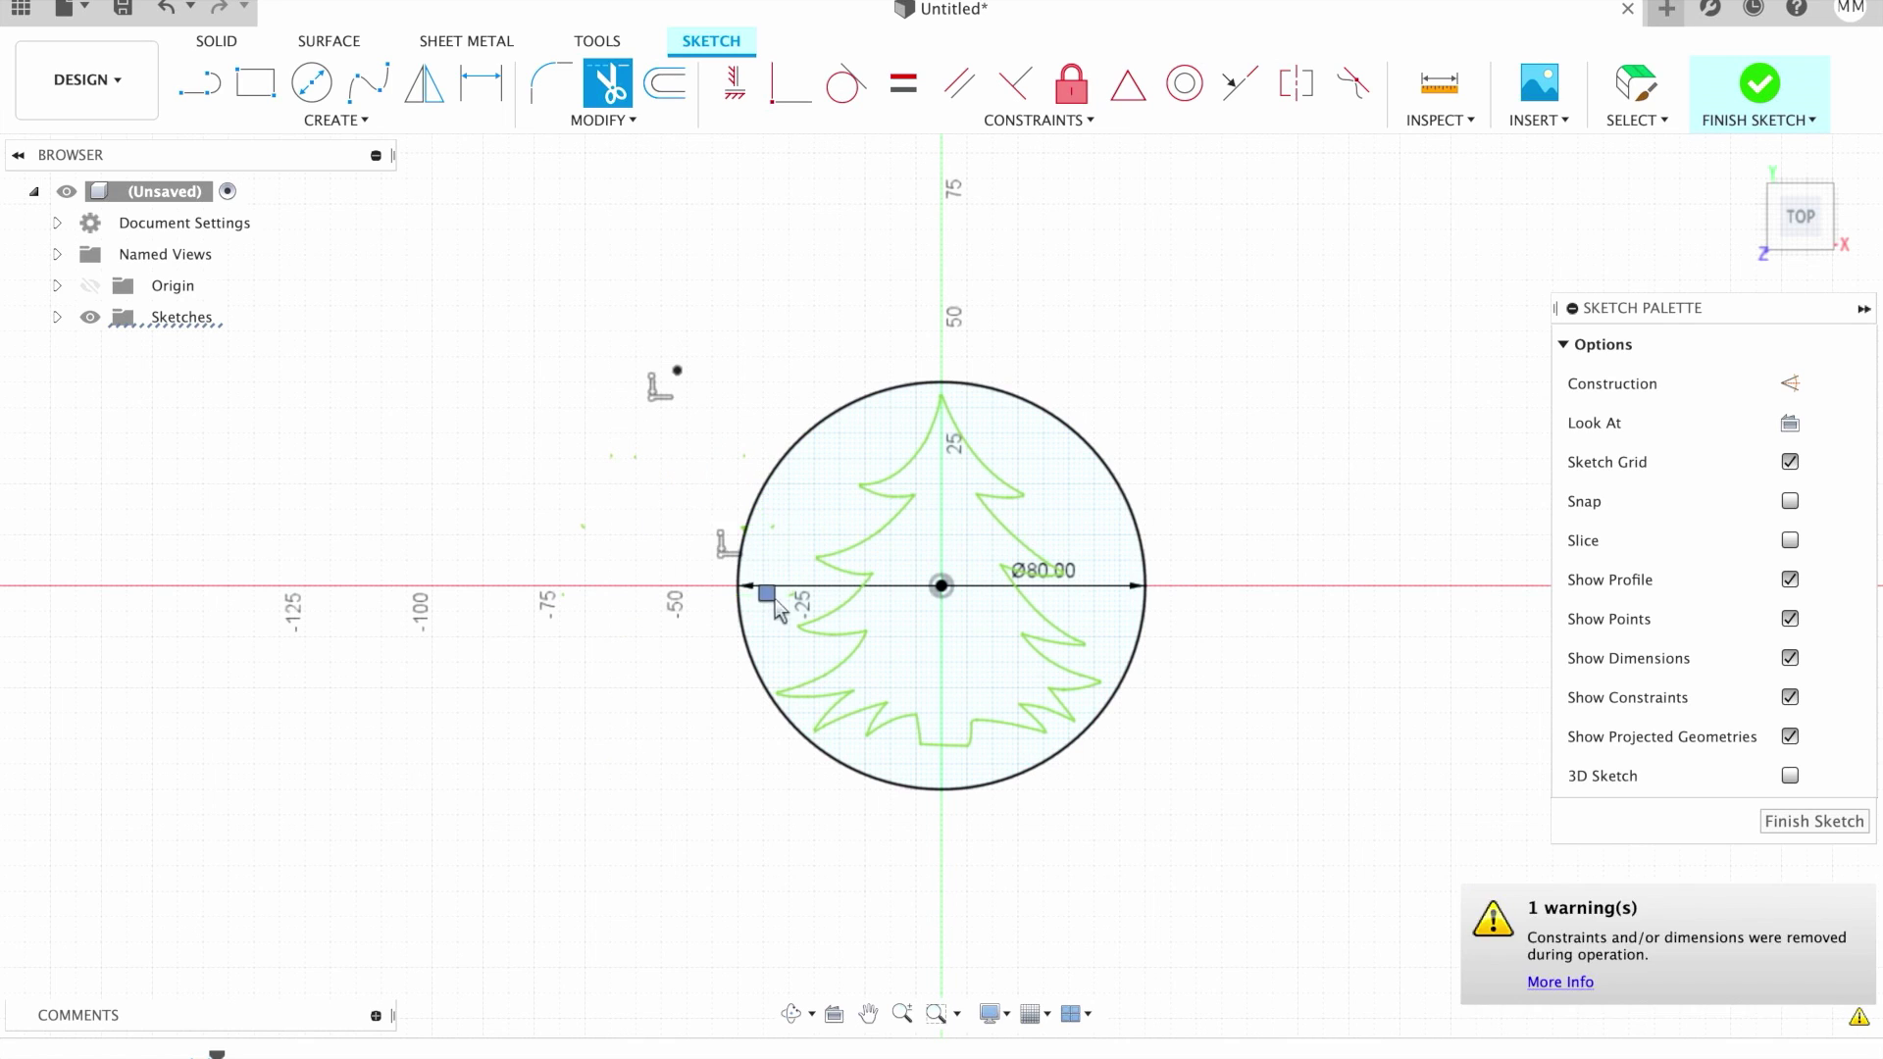
{"action": "scroll", "coordinate": [696, 464], "scroll_direction": "up", "scroll_amount": 6}
{"action": "scroll", "coordinate": [588, 486], "scroll_direction": "up", "scroll_amount": 3}
{"action": "scroll", "coordinate": [464, 677], "scroll_direction": "down", "scroll_amount": 4}
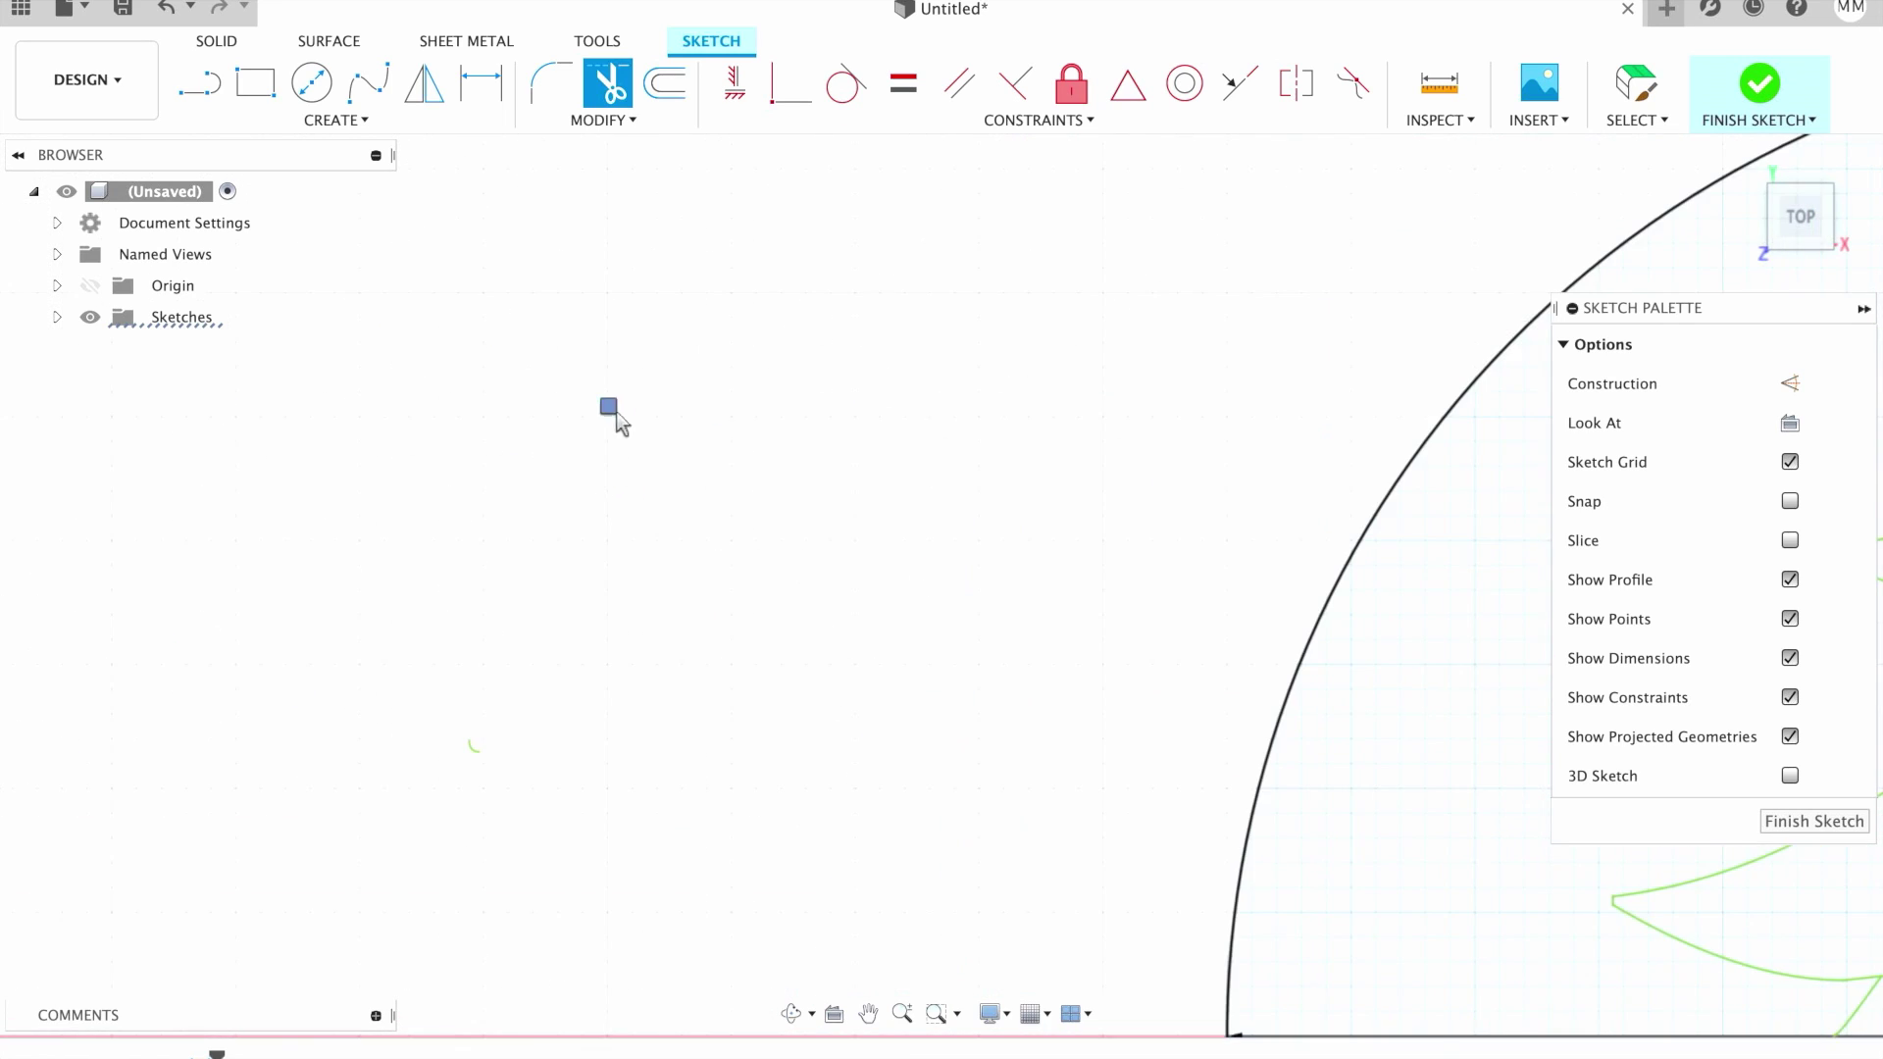
{"action": "scroll", "coordinate": [619, 412], "scroll_direction": "down", "scroll_amount": 4}
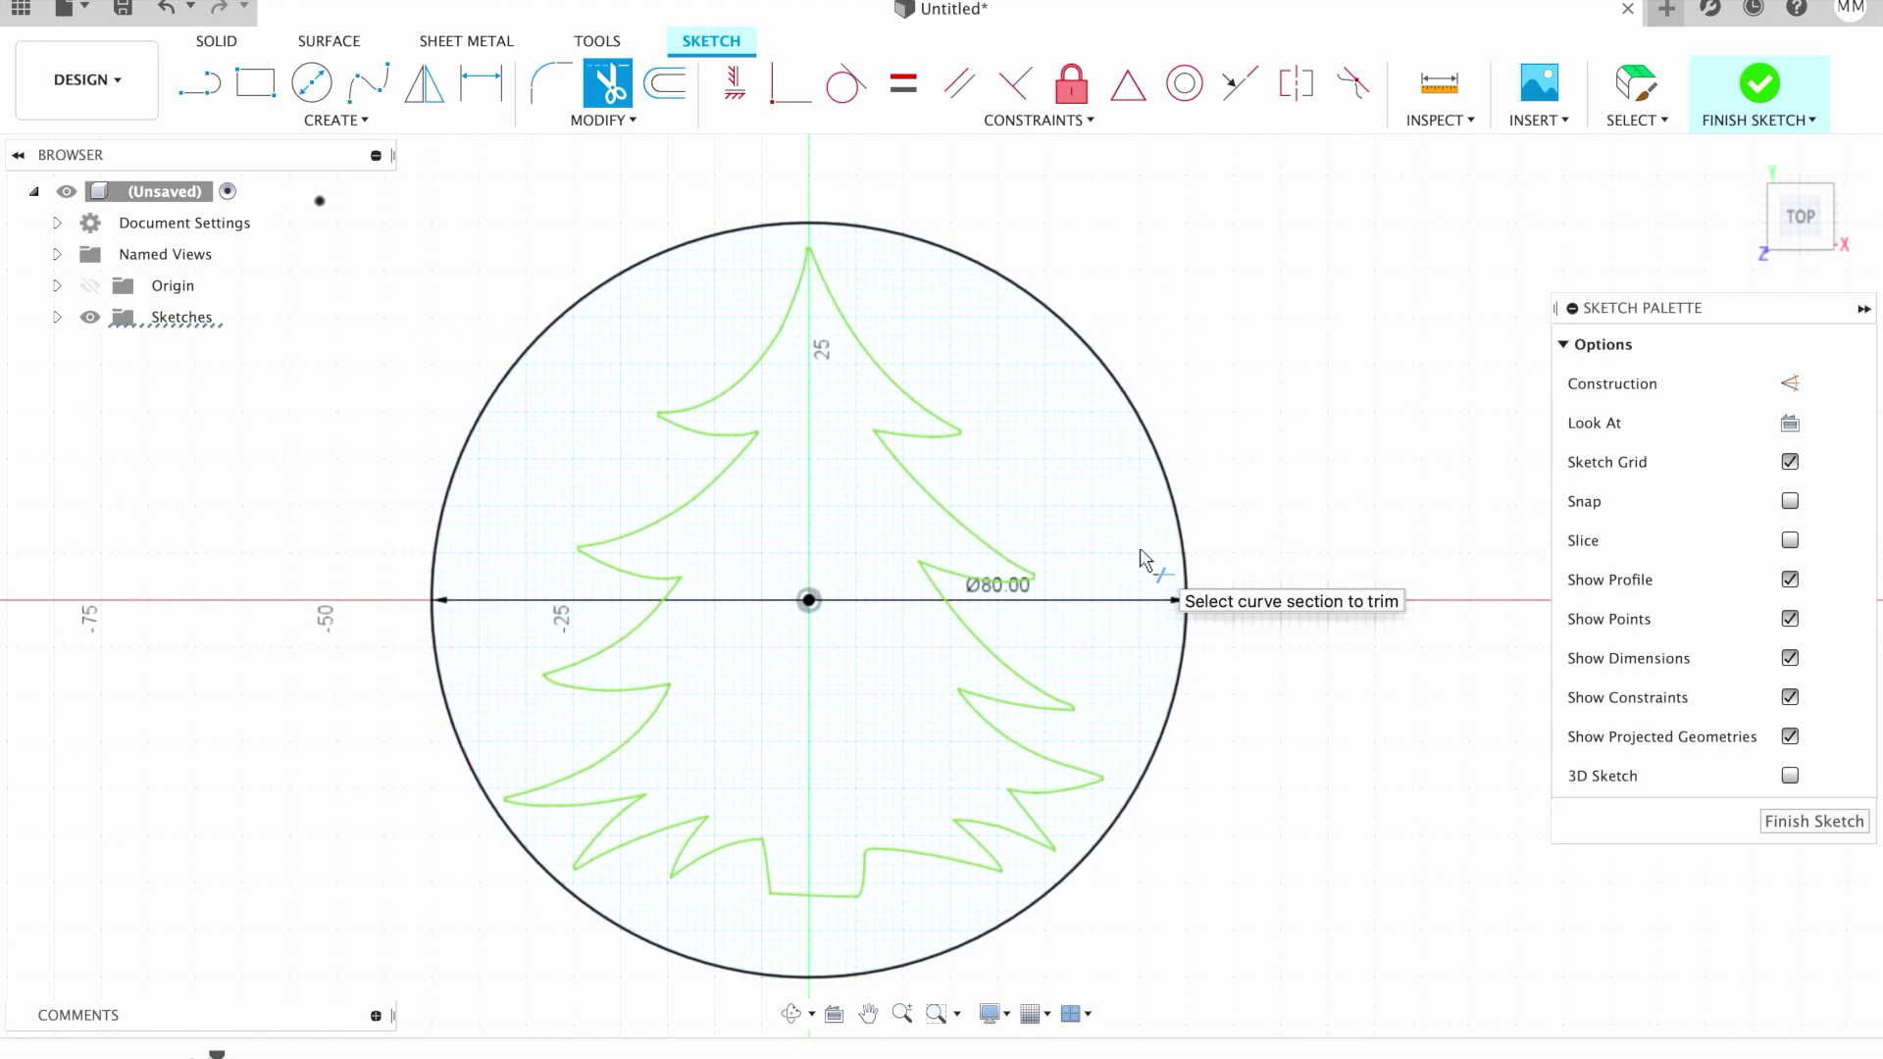
Offset the tree outline 1.5 mm outward.
{"action": "key", "text": "Escape"}
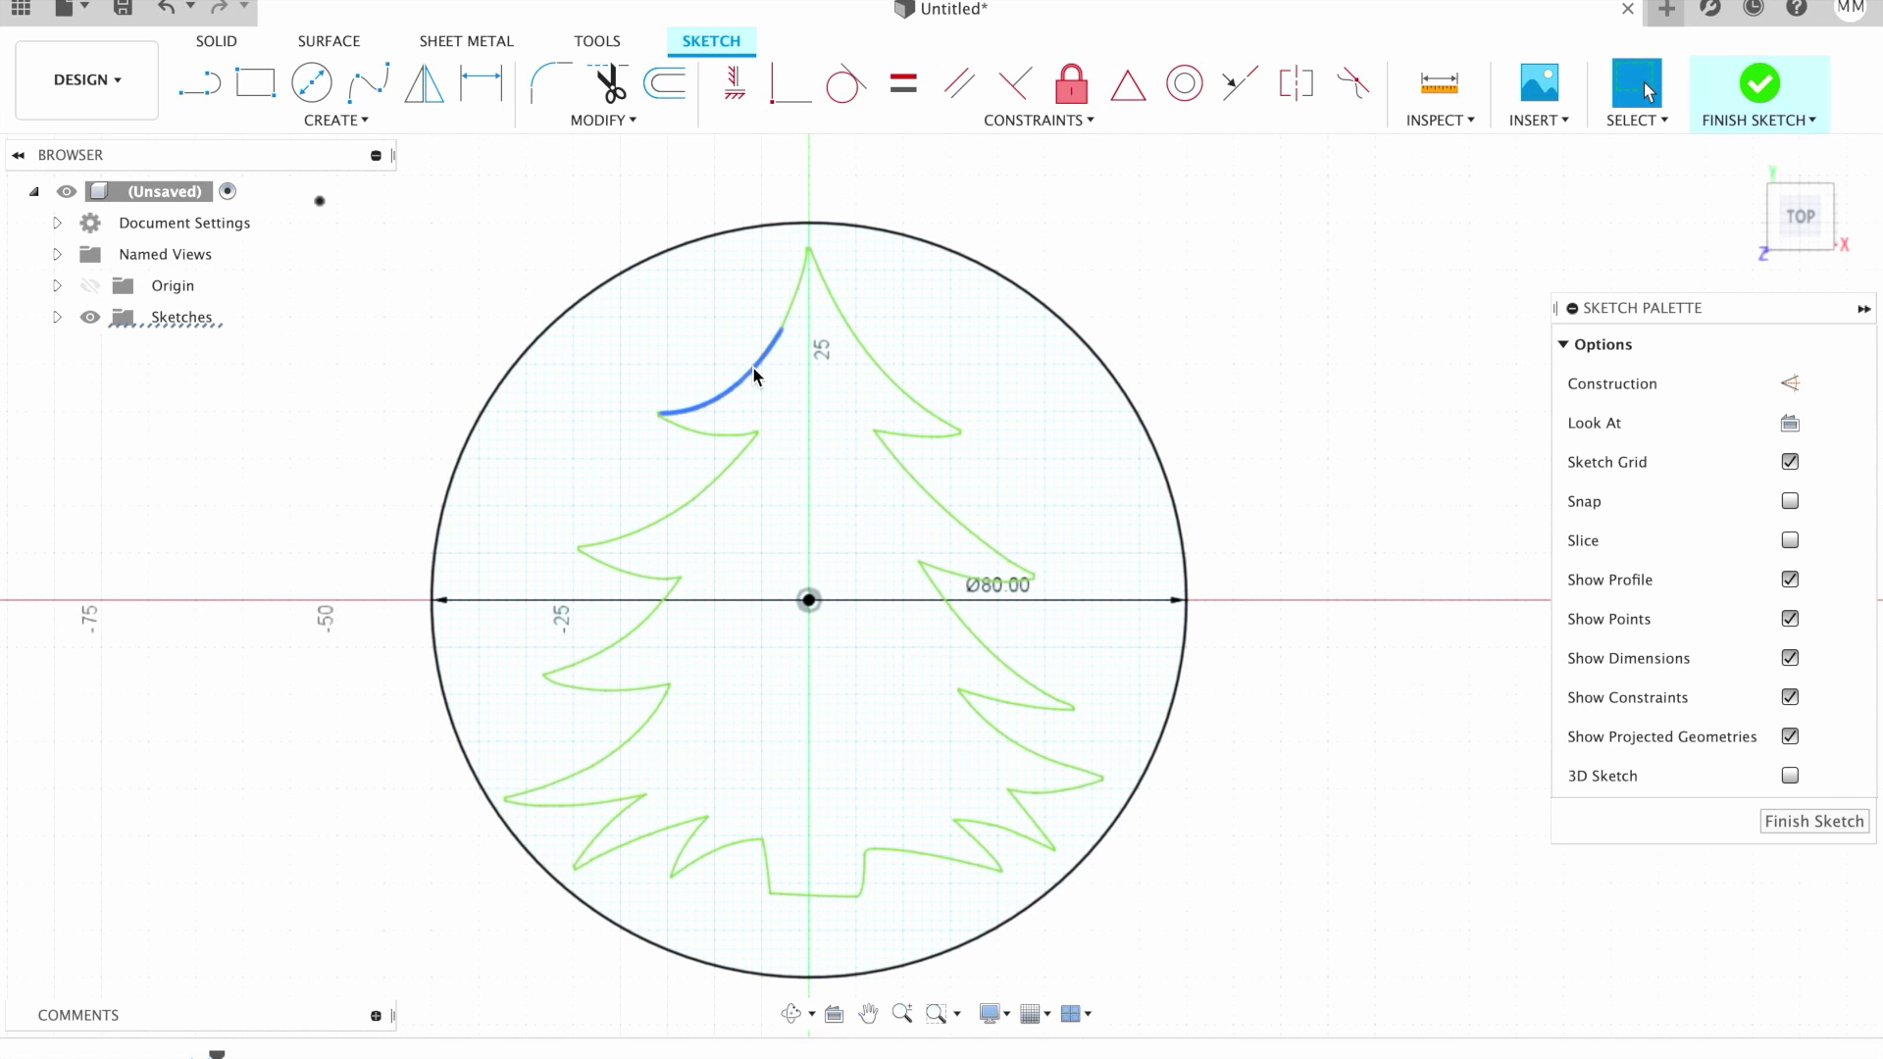
{"action": "key", "text": "o"}
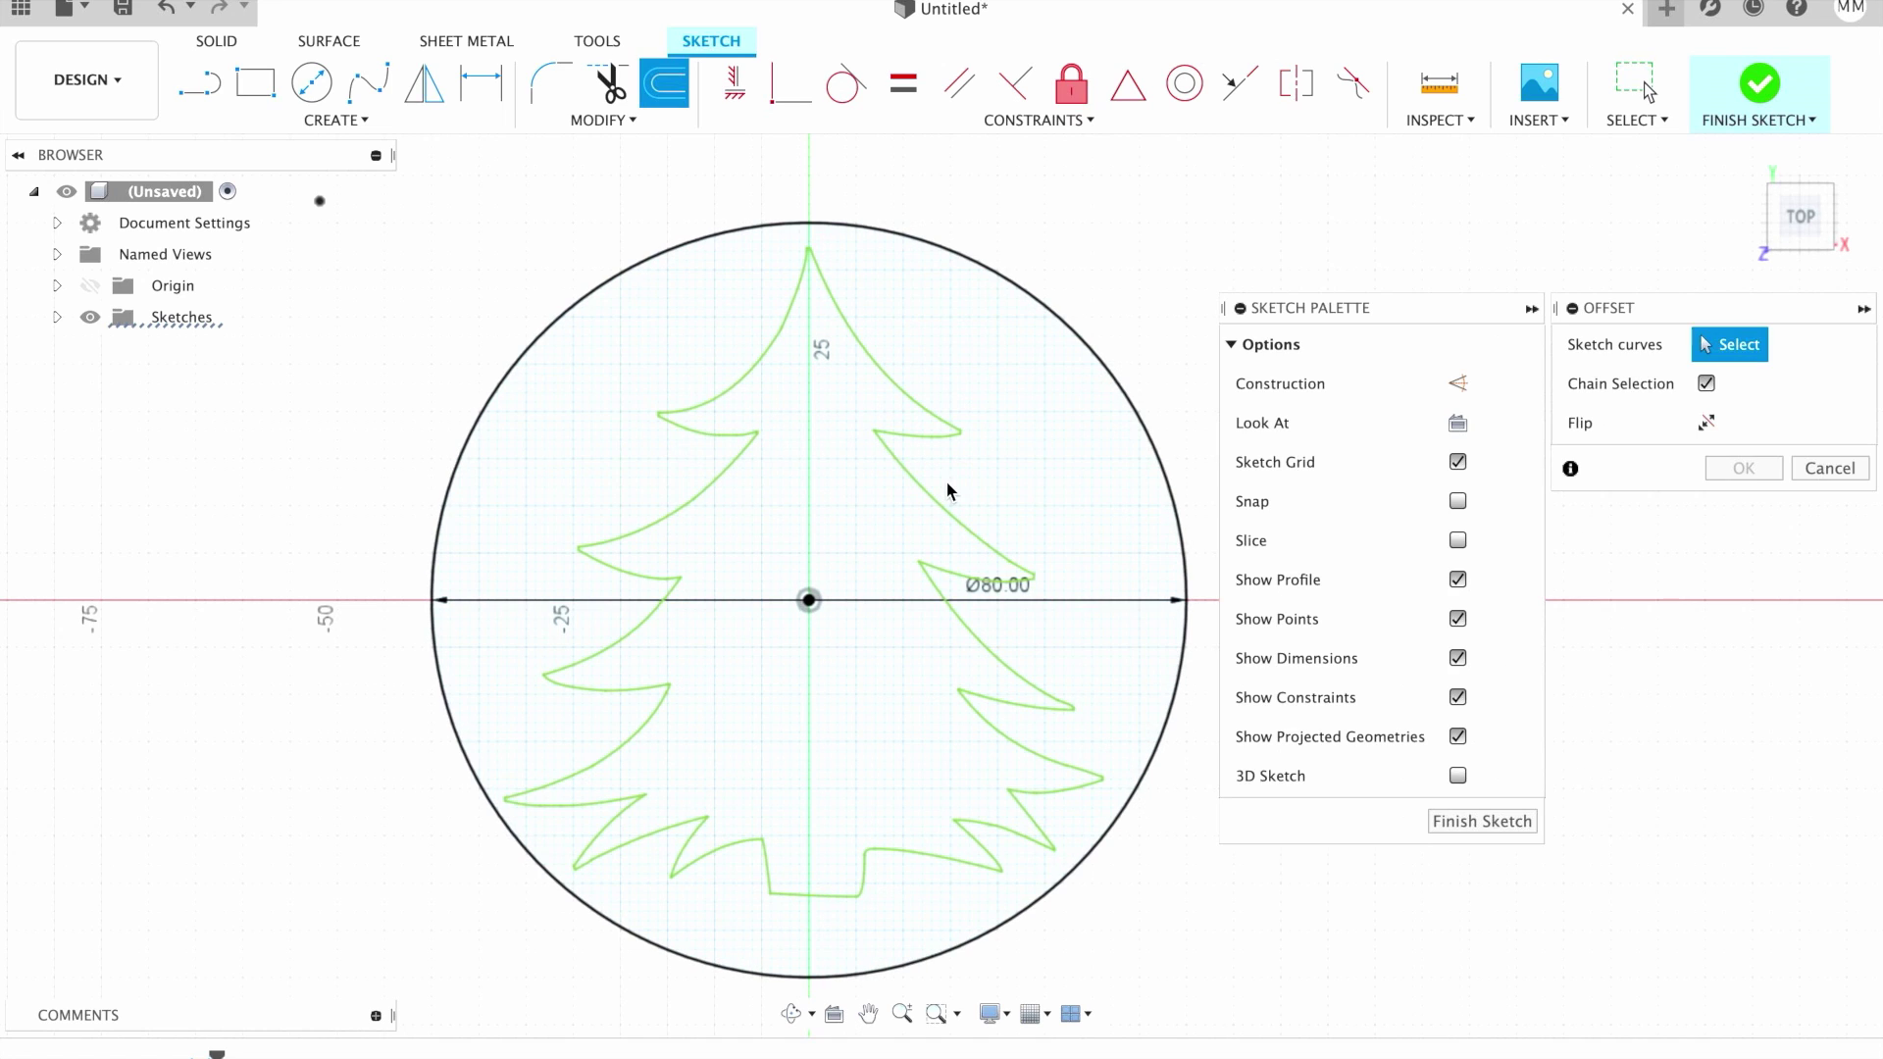
{"action": "left_click", "coordinate": [664, 560]}
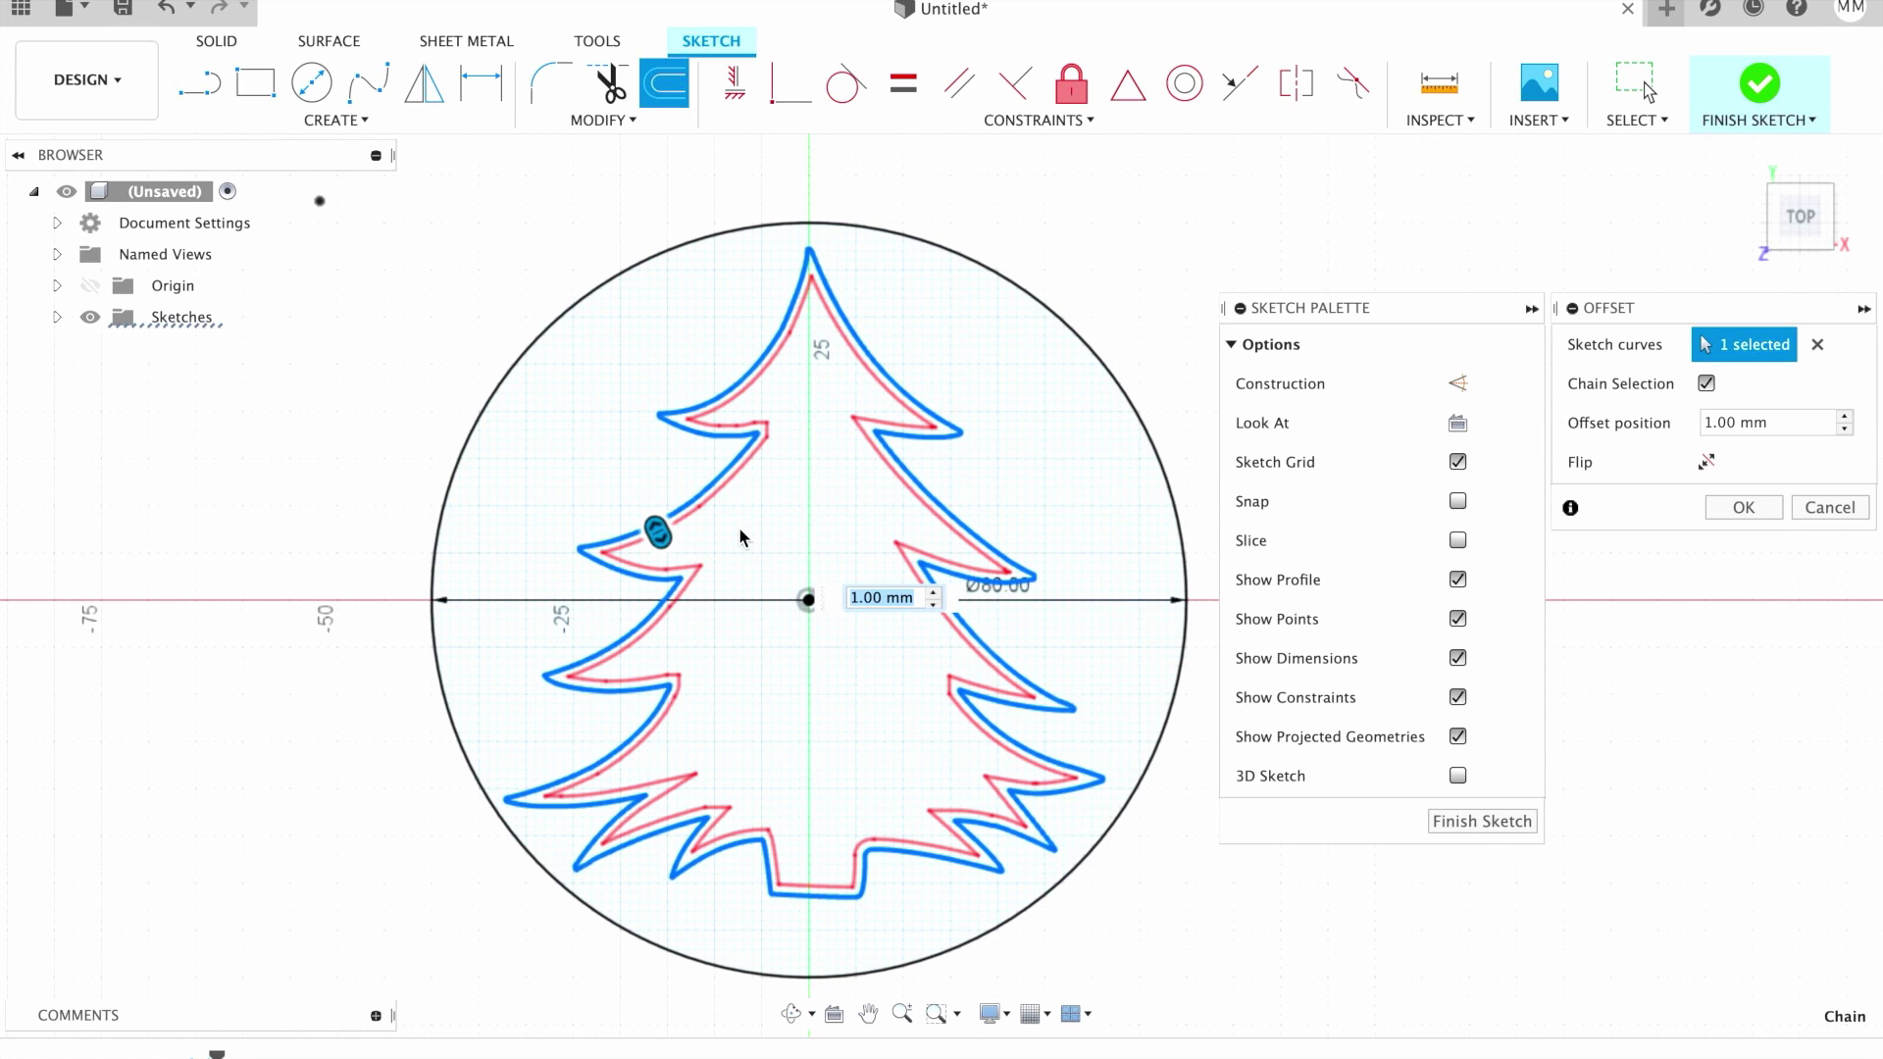
{"action": "left_click_drag", "start_coordinate": [658, 531], "coordinate": [625, 526]}
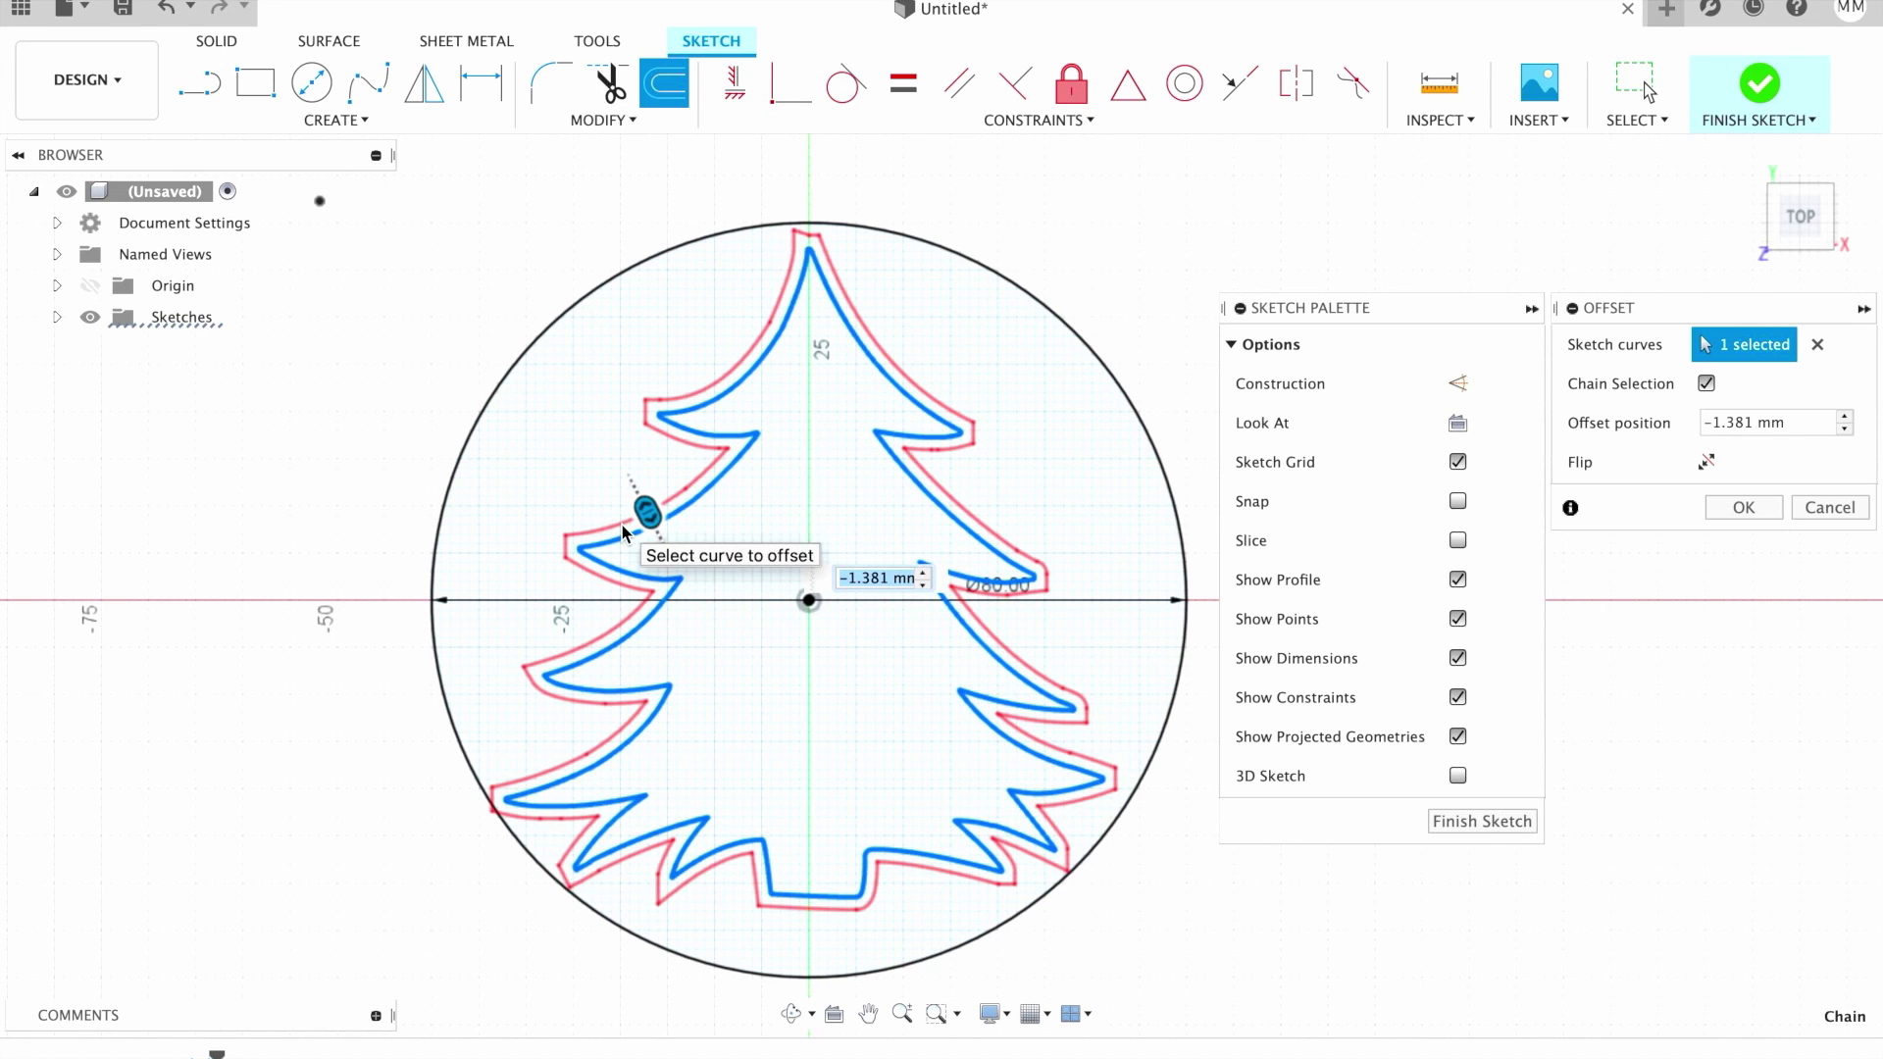
{"action": "type", "text": "1.5"}
{"action": "key", "text": "Return"}
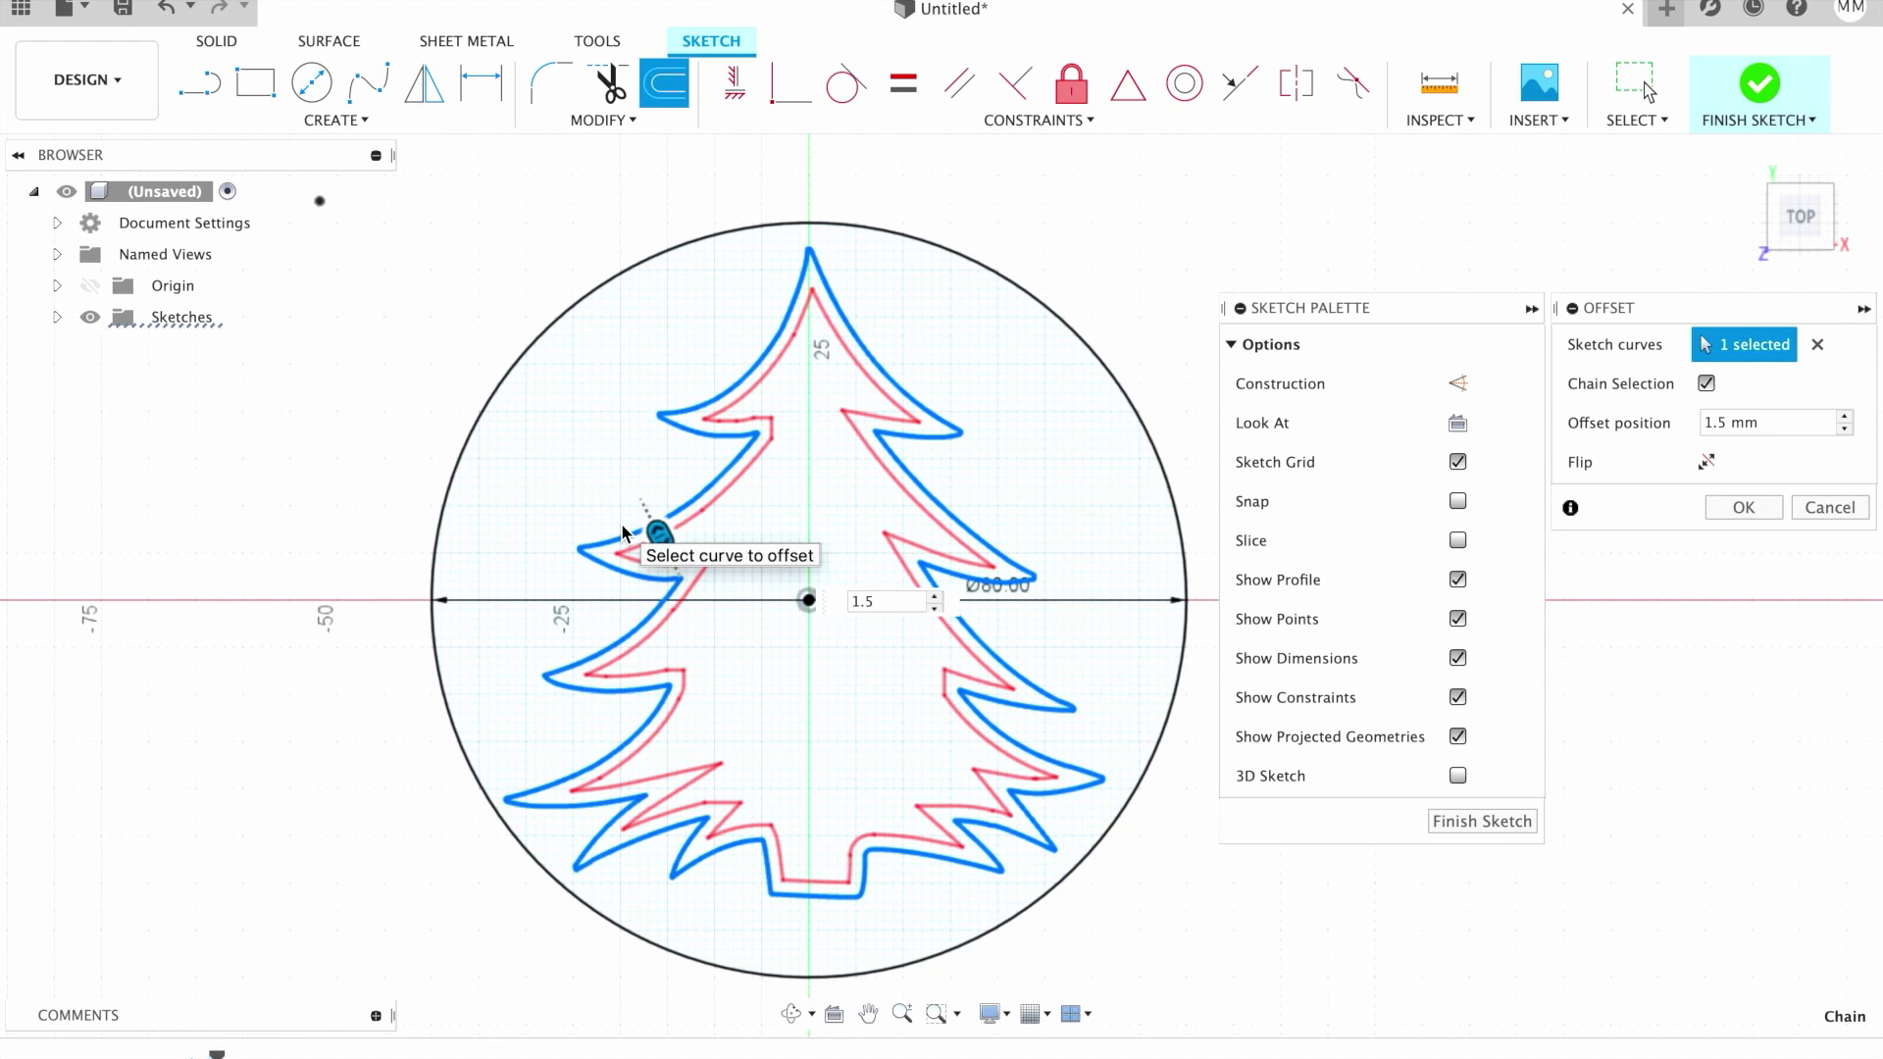
{"action": "left_click", "coordinate": [657, 531]}
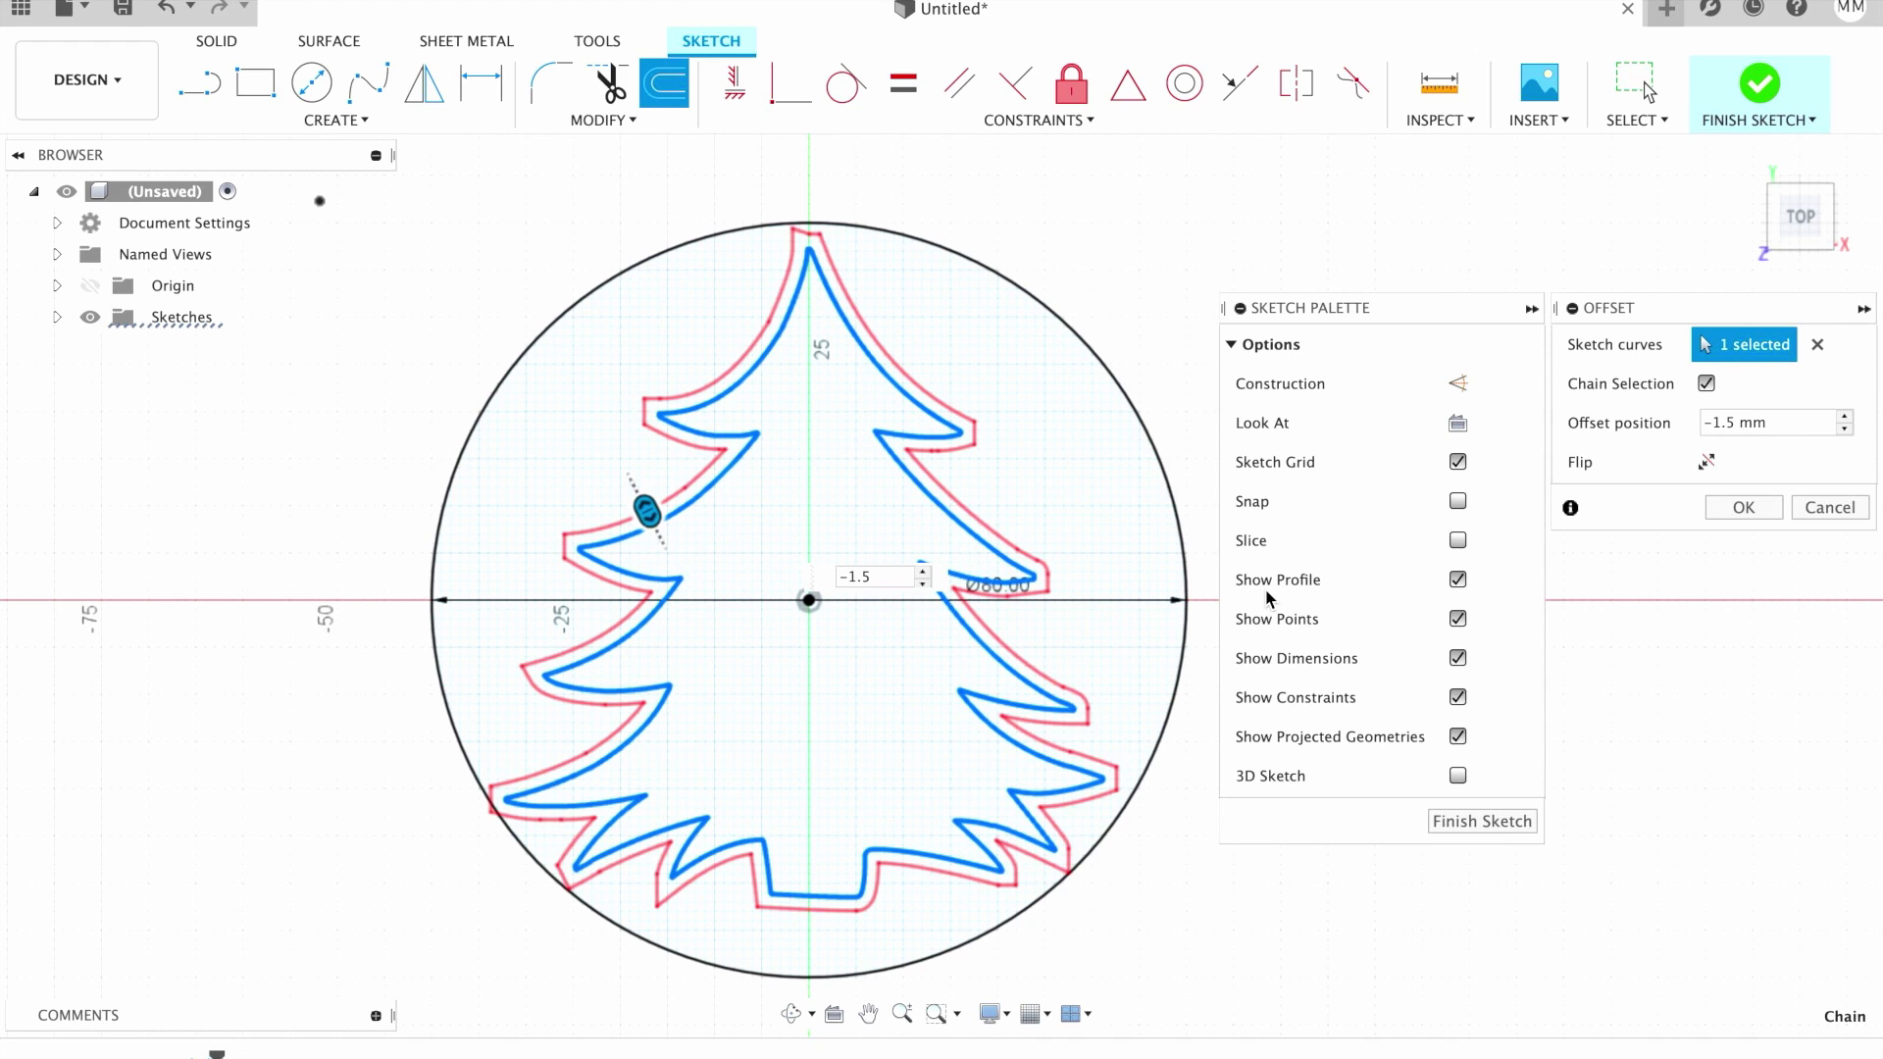
{"action": "left_click", "coordinate": [1744, 508]}
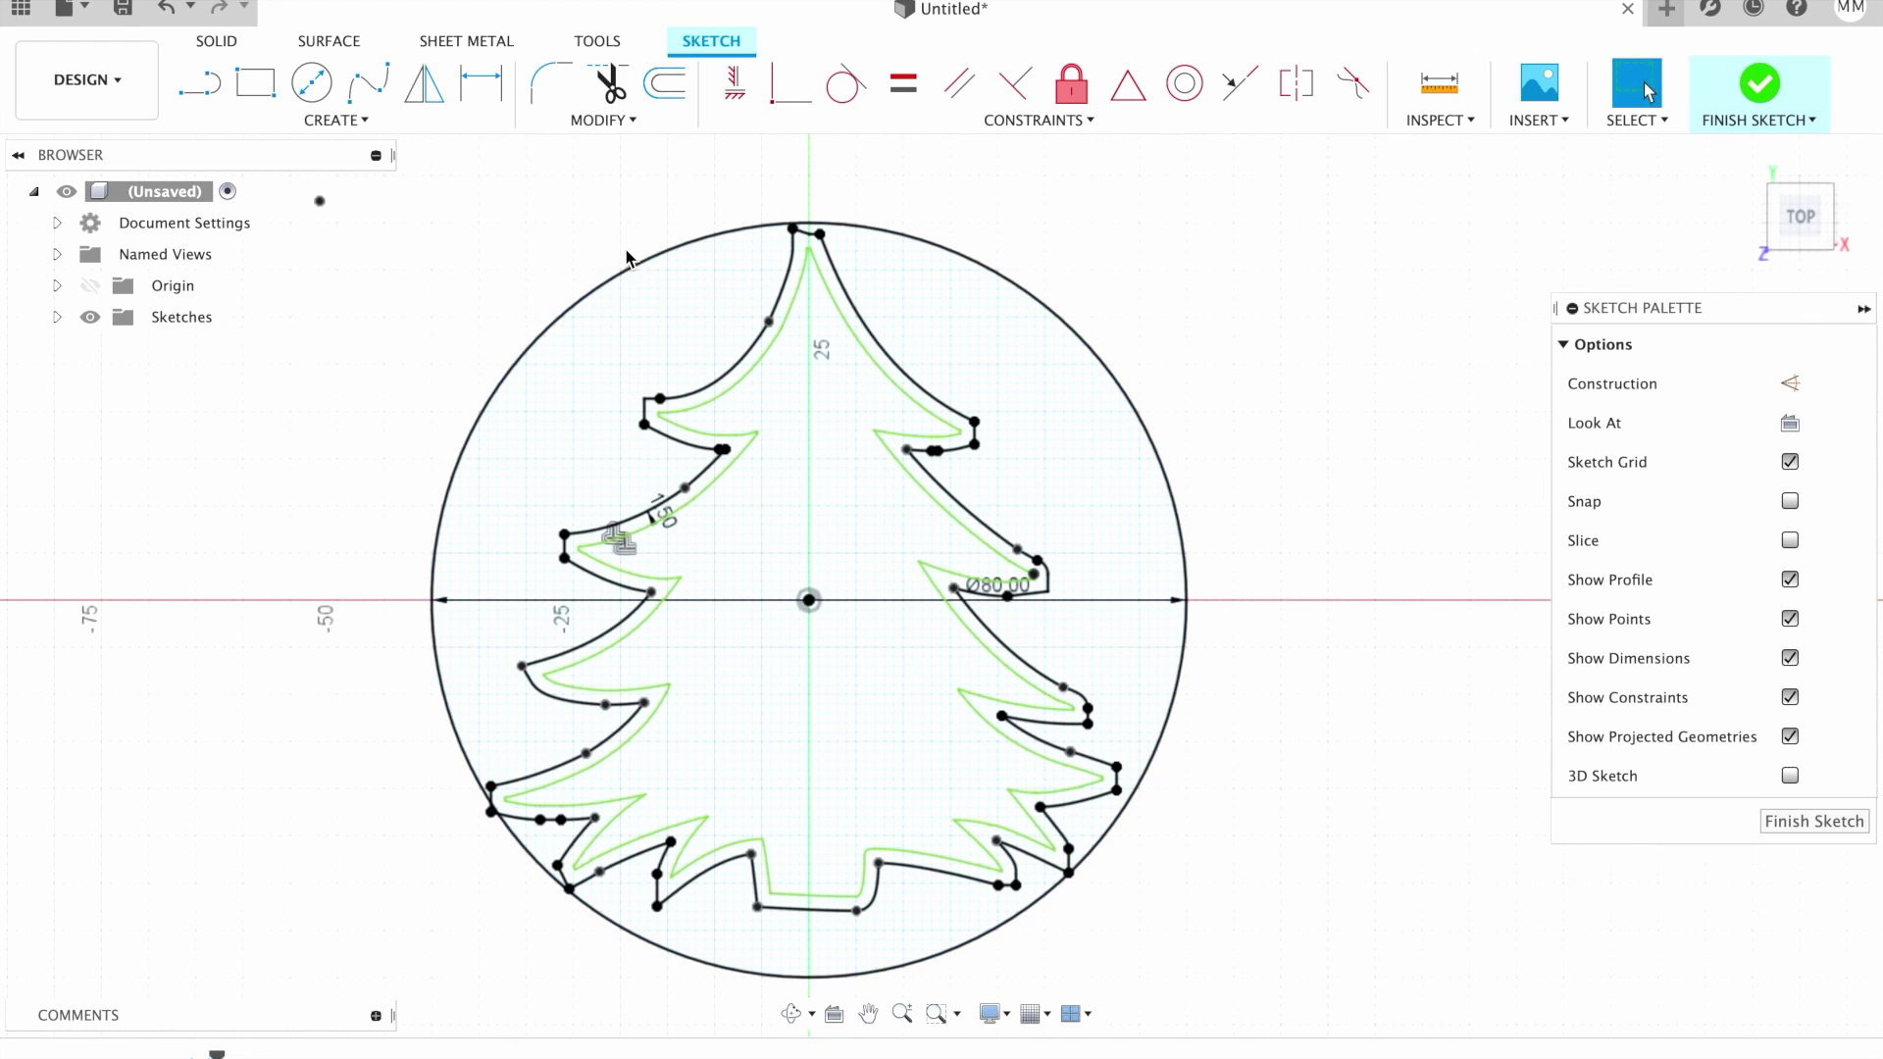
Offset the 80 mm circle 1.5 mm inward (-1.50 mm) to form the rim.
{"action": "left_click", "coordinate": [684, 255]}
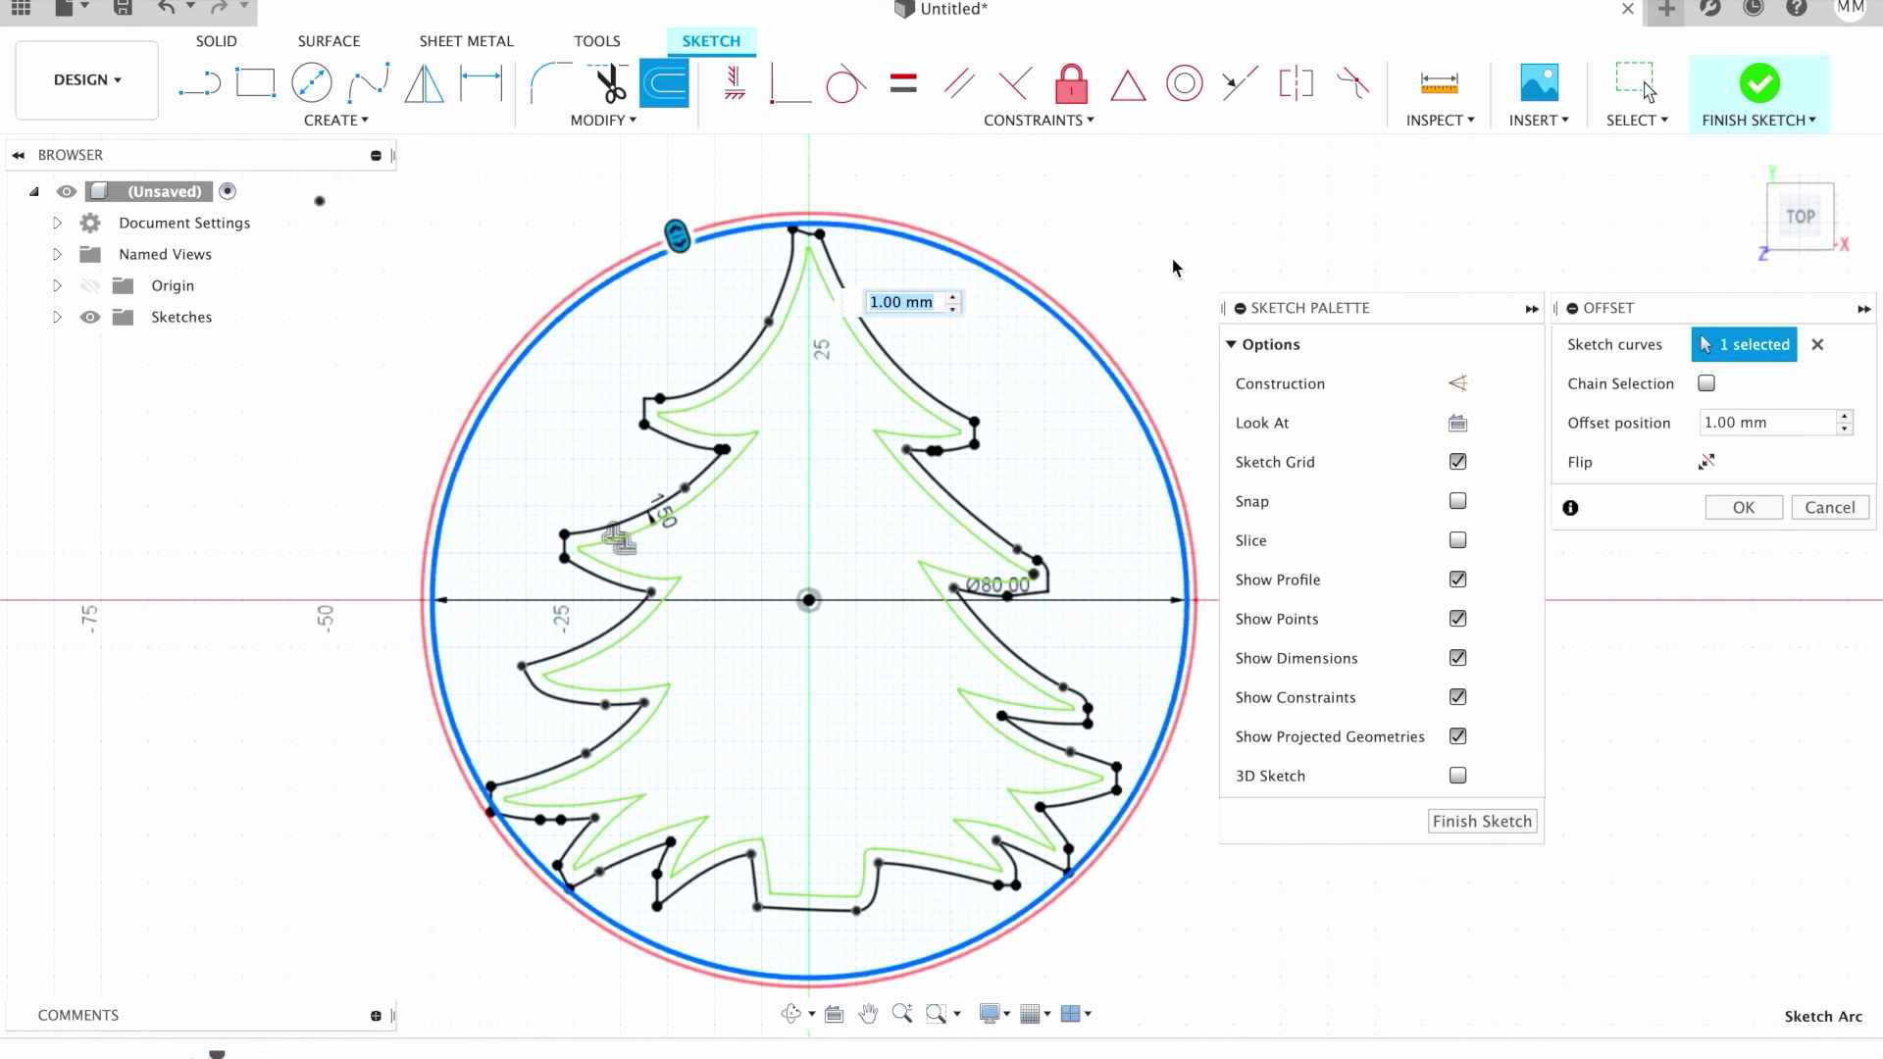
{"action": "left_click", "coordinate": [1773, 424]}
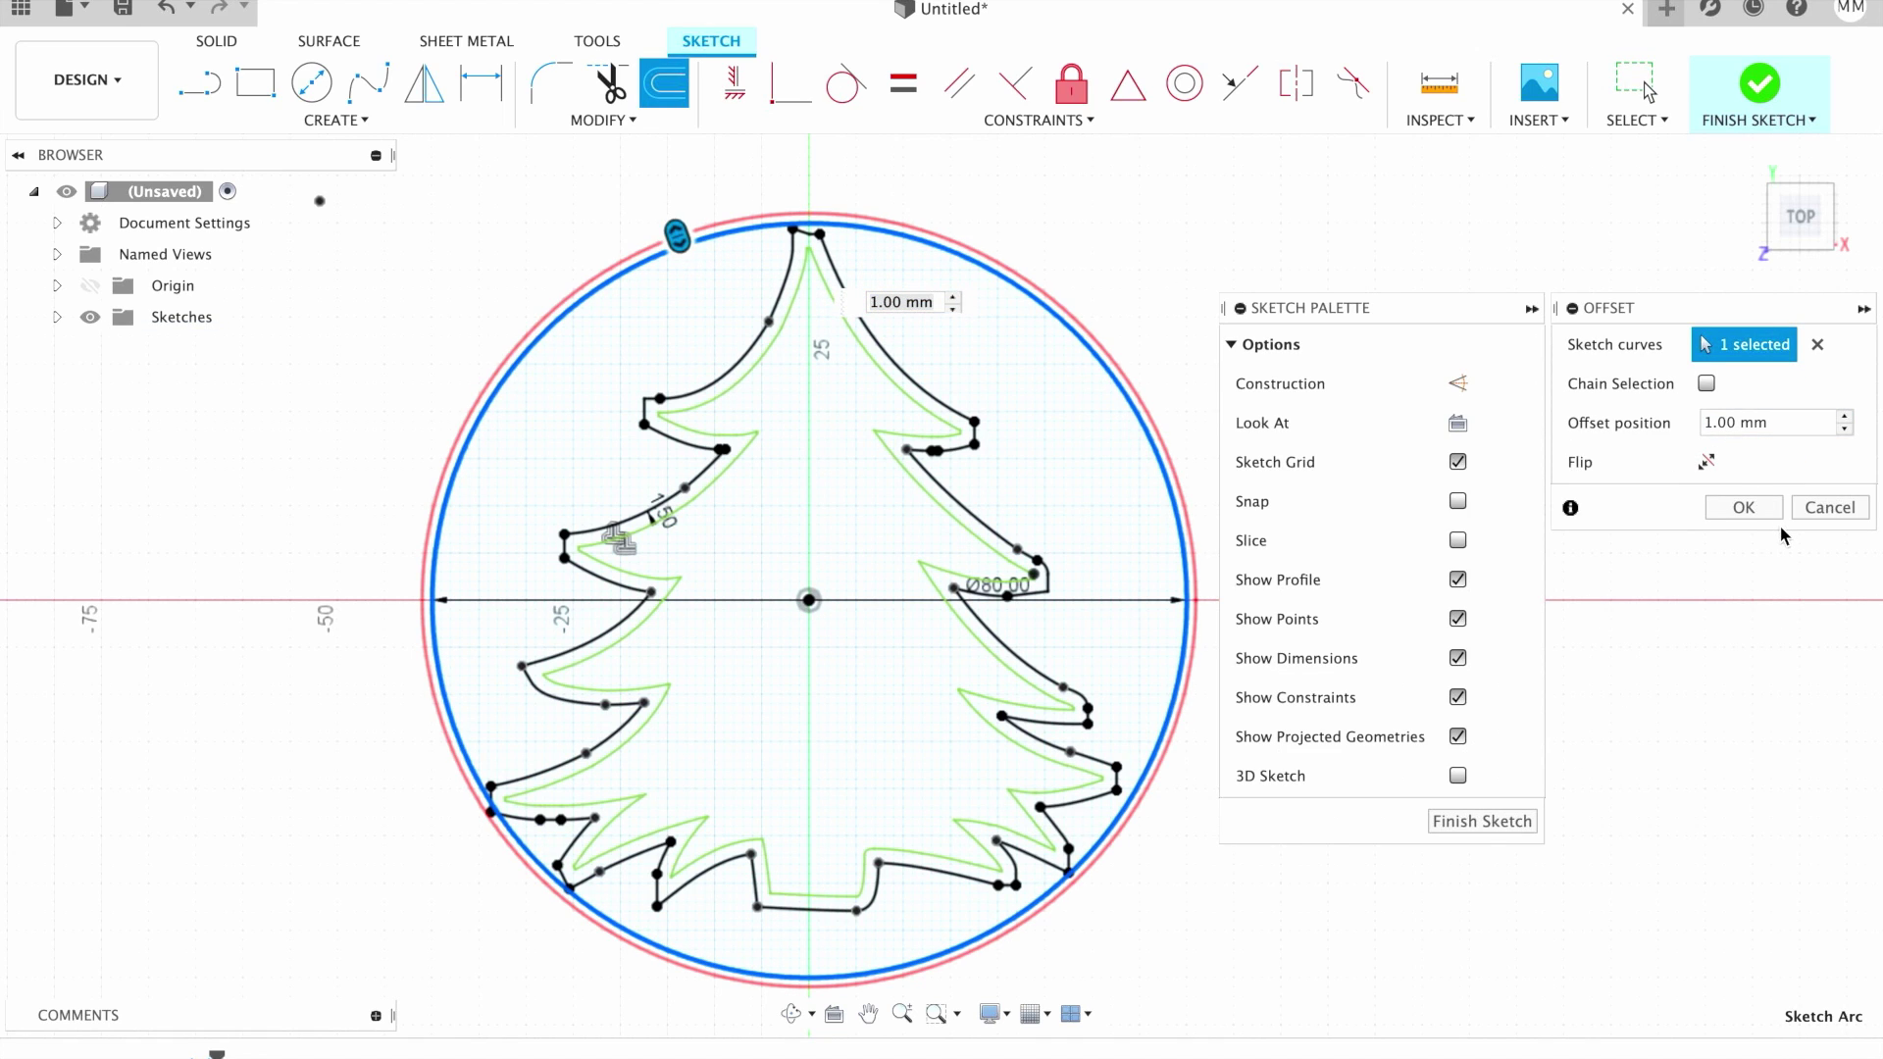
{"action": "type", "text": "5"}
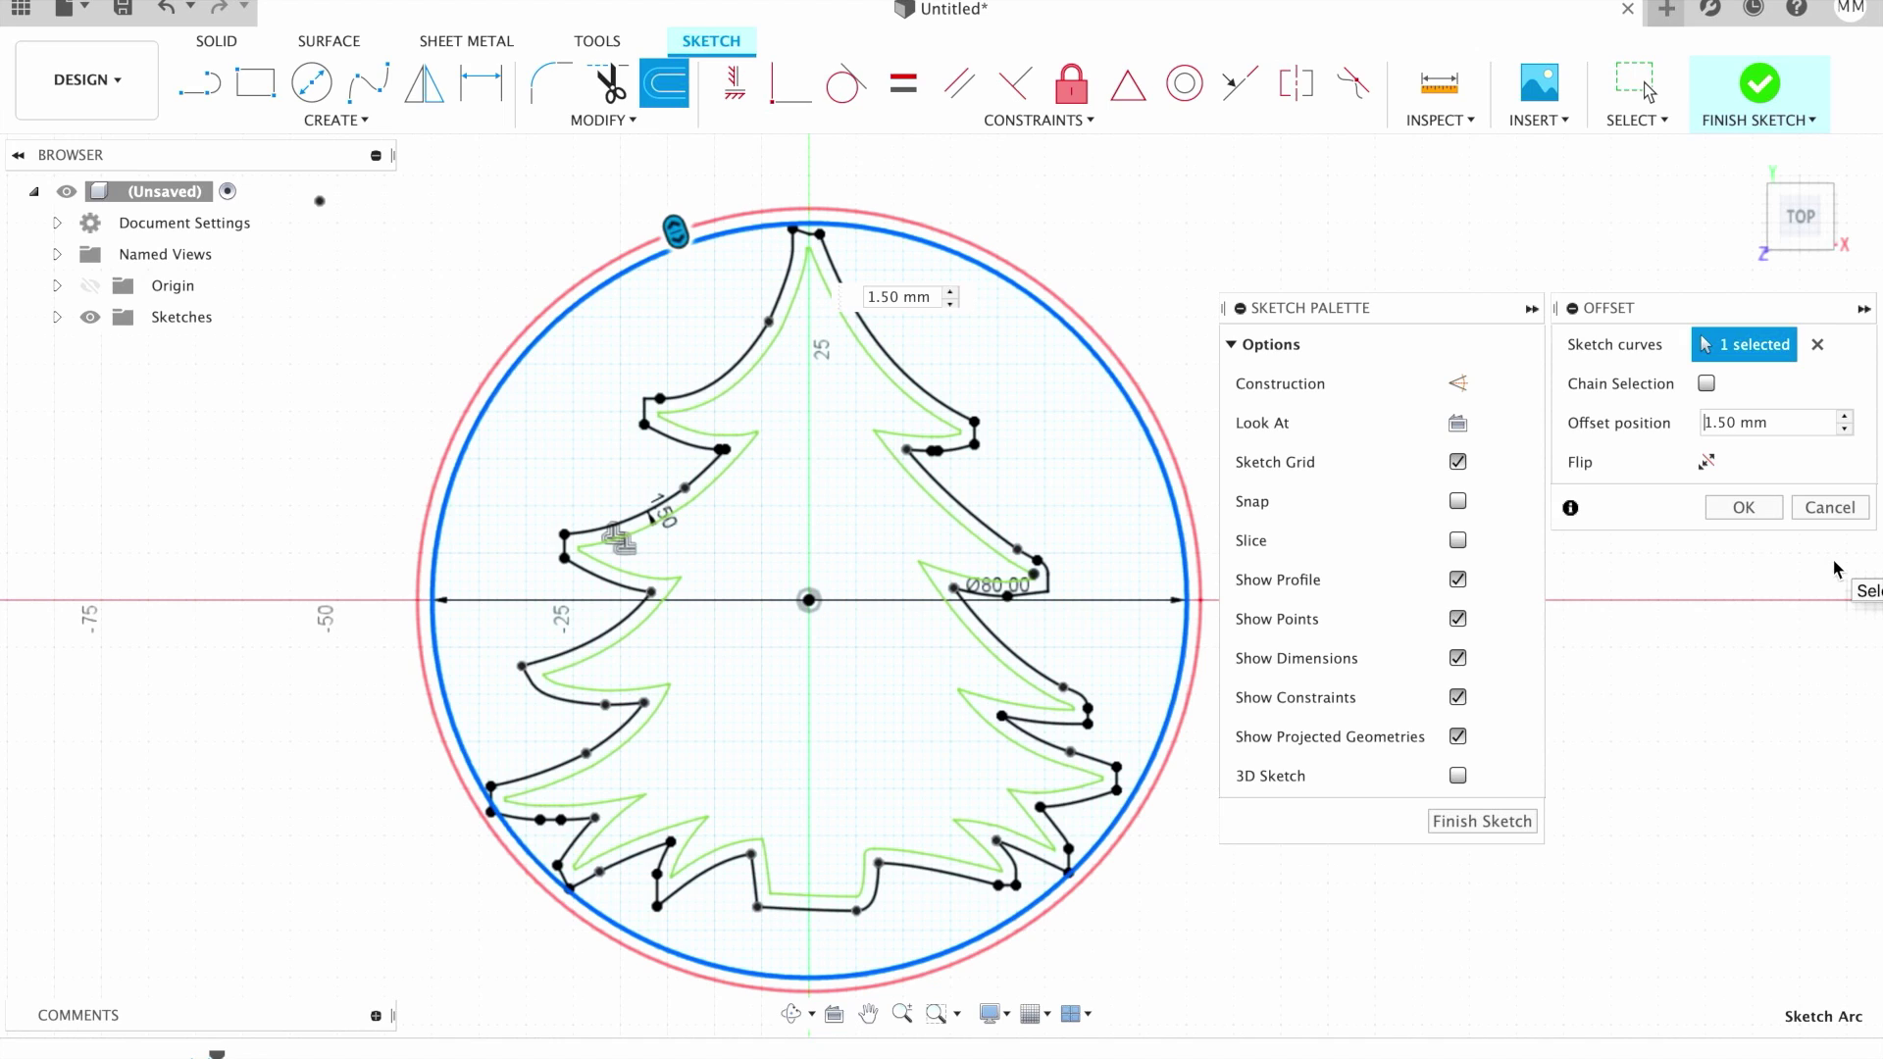
{"action": "type", "text": "-"}
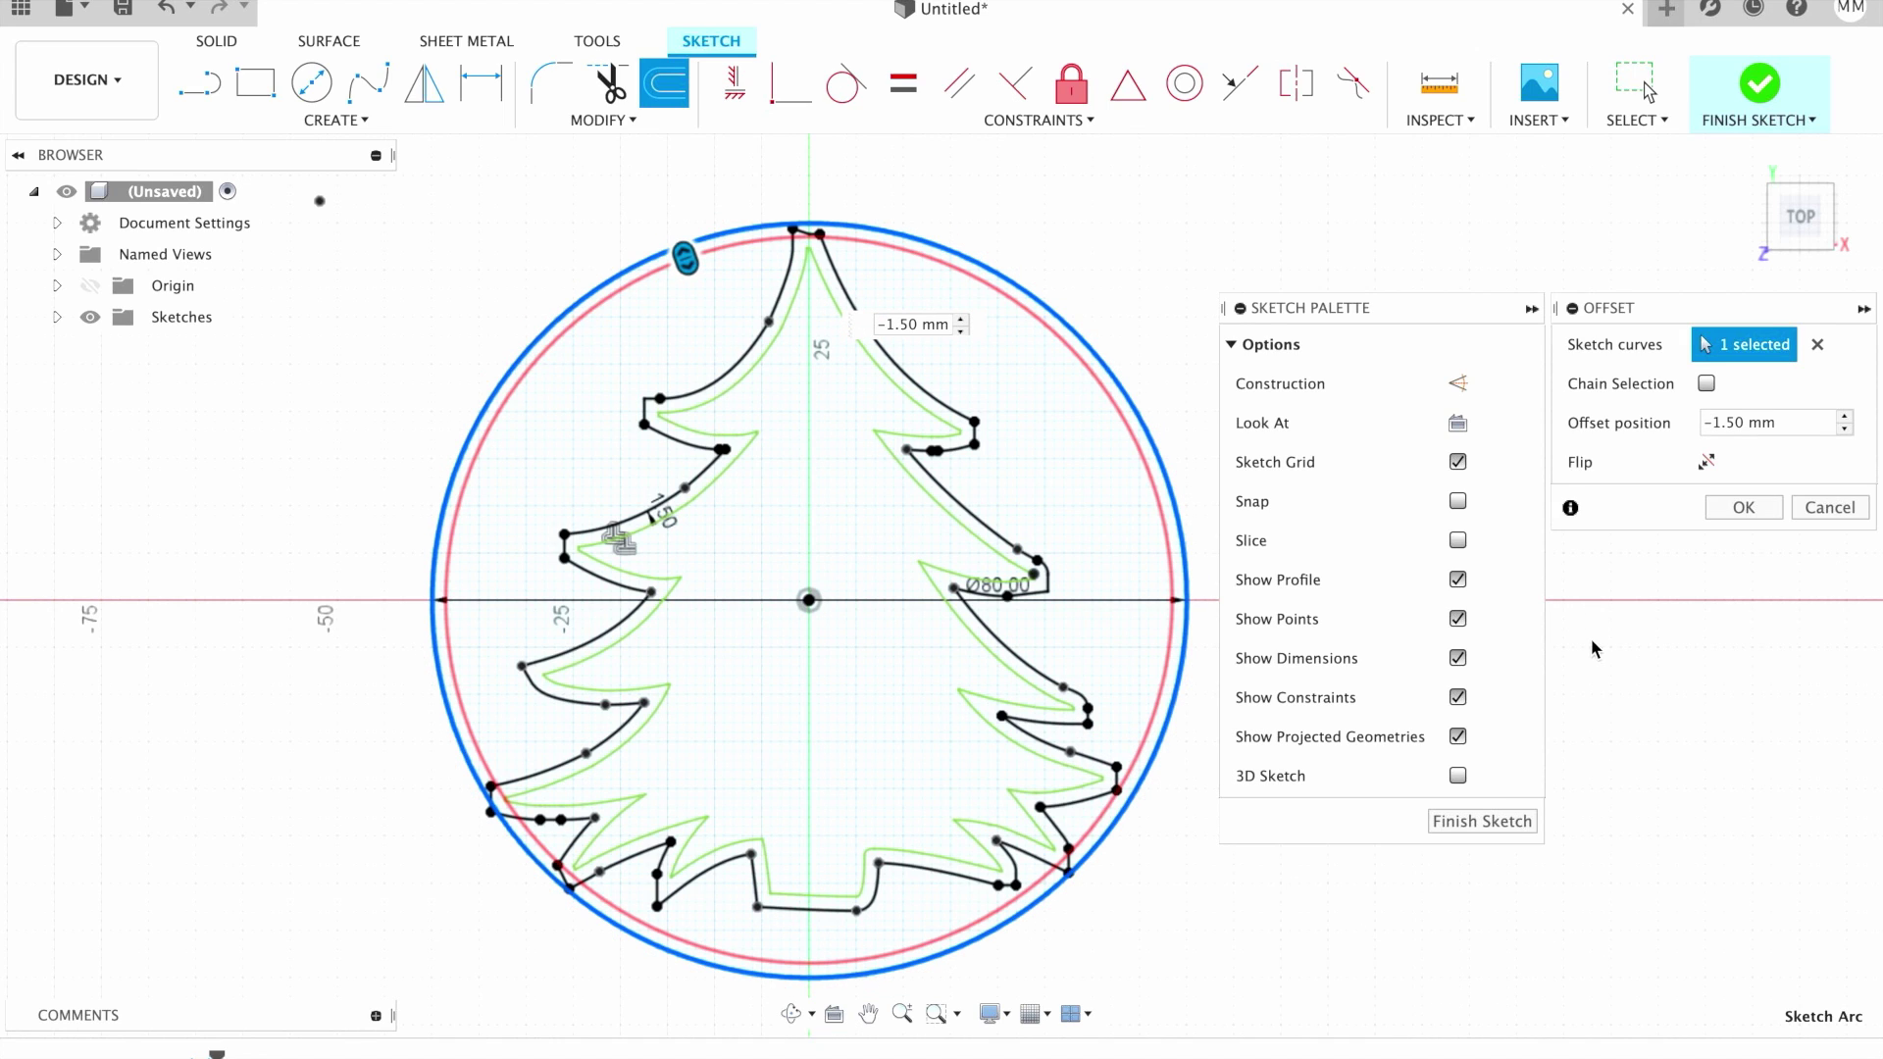
{"action": "left_click", "coordinate": [1743, 507]}
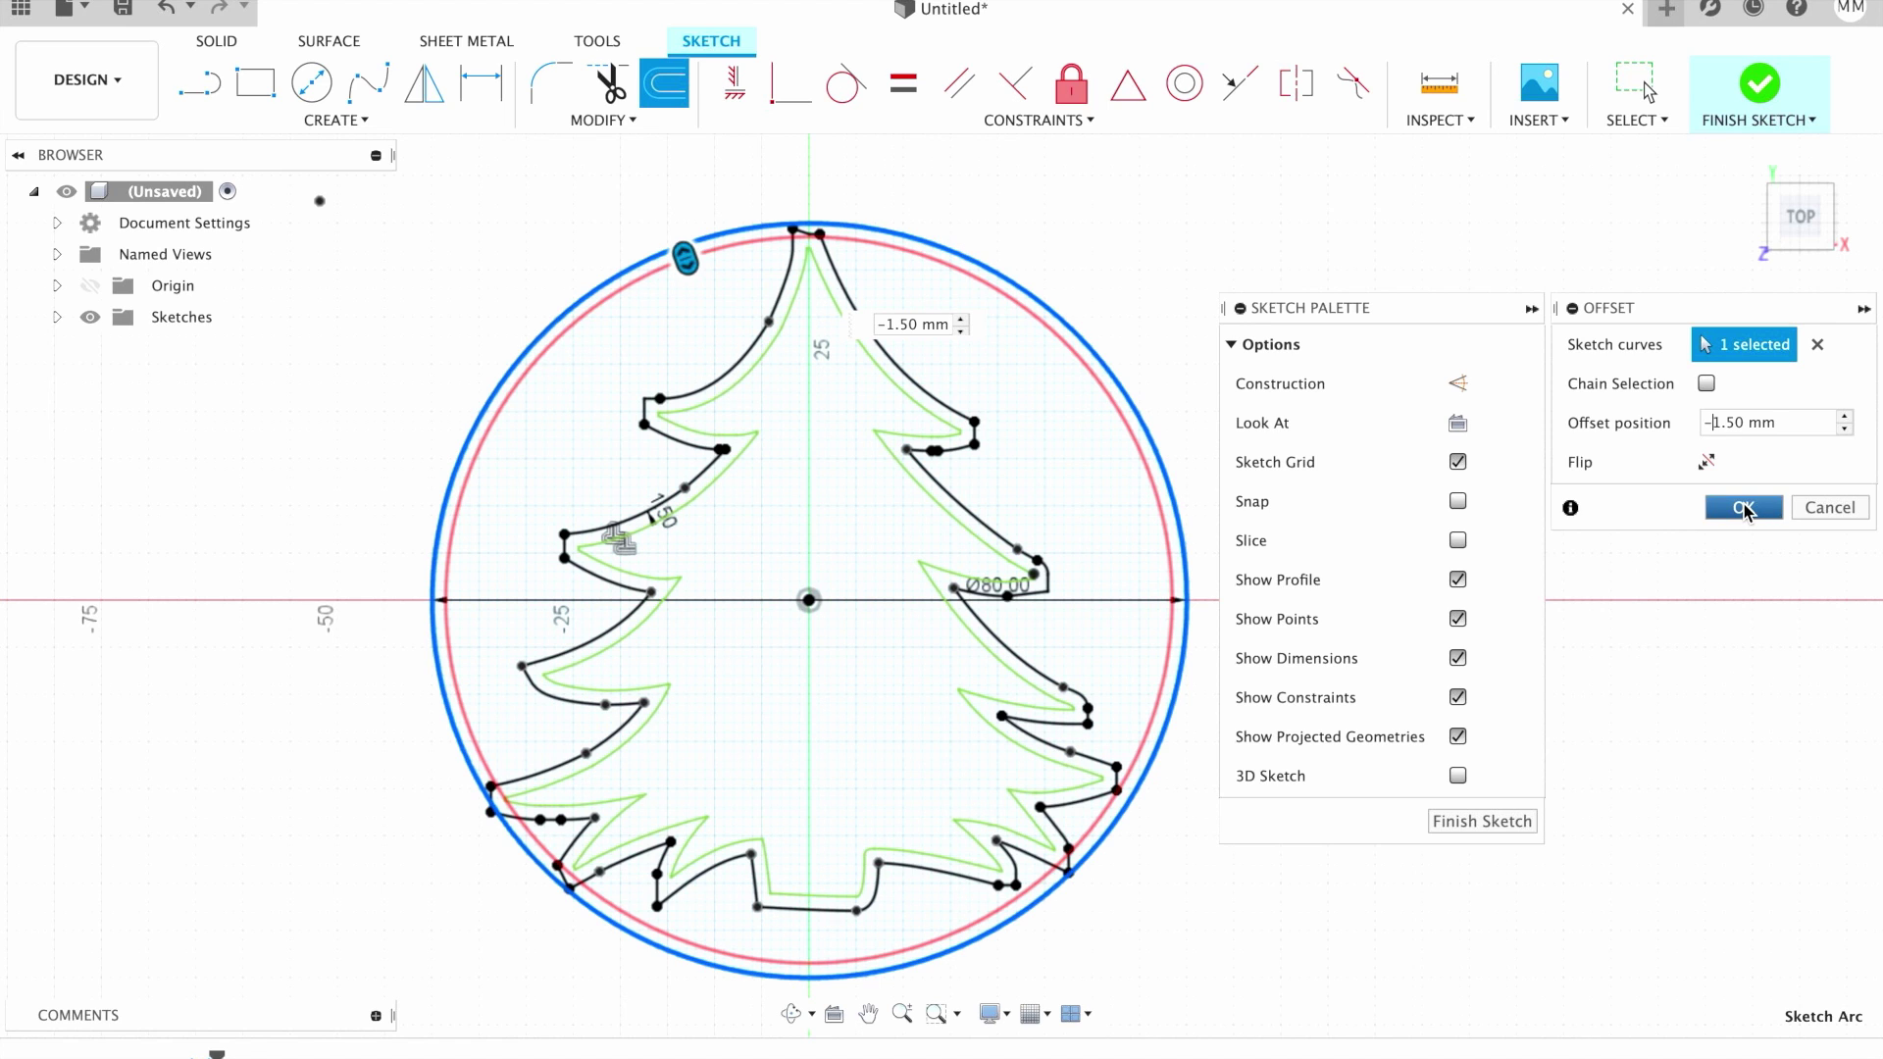
{"action": "scroll", "coordinate": [608, 505], "scroll_direction": "up", "scroll_amount": 5}
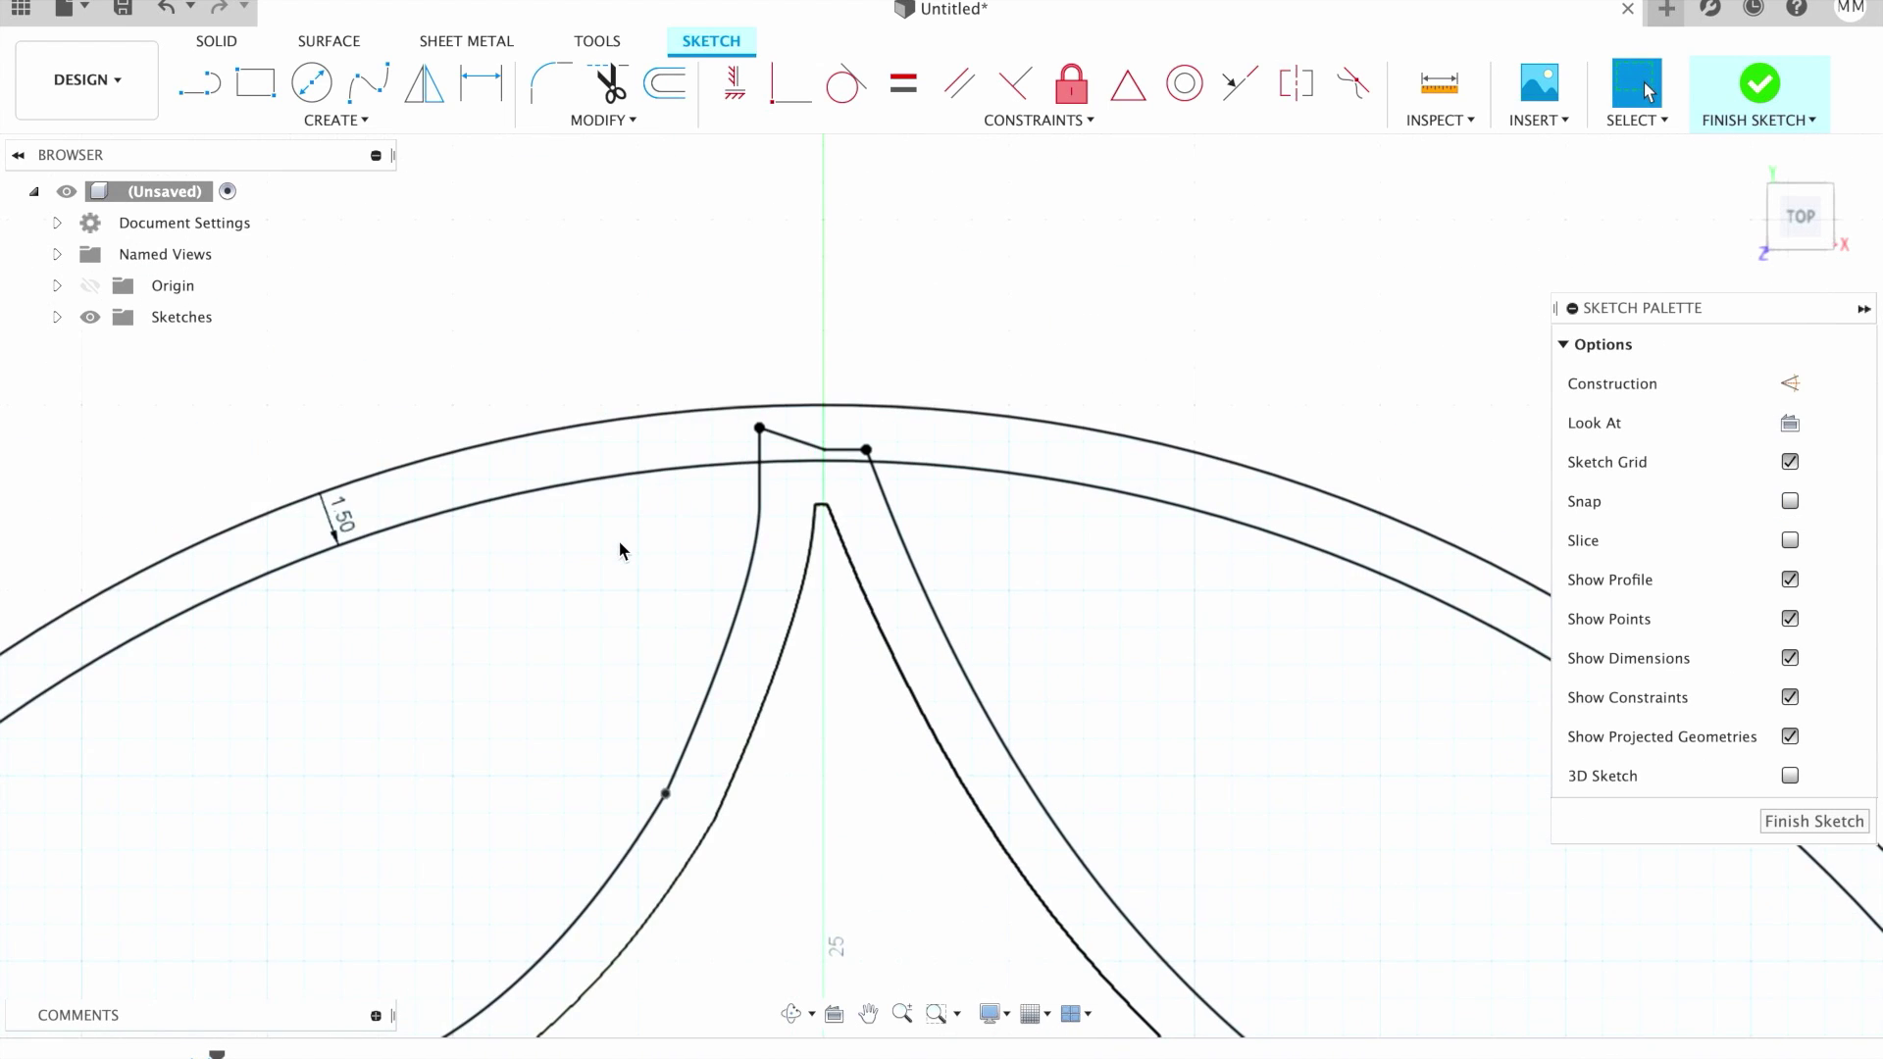
{"action": "scroll", "coordinate": [618, 540], "scroll_direction": "up", "scroll_amount": 2}
{"action": "scroll", "coordinate": [619, 539], "scroll_direction": "up", "scroll_amount": 1}
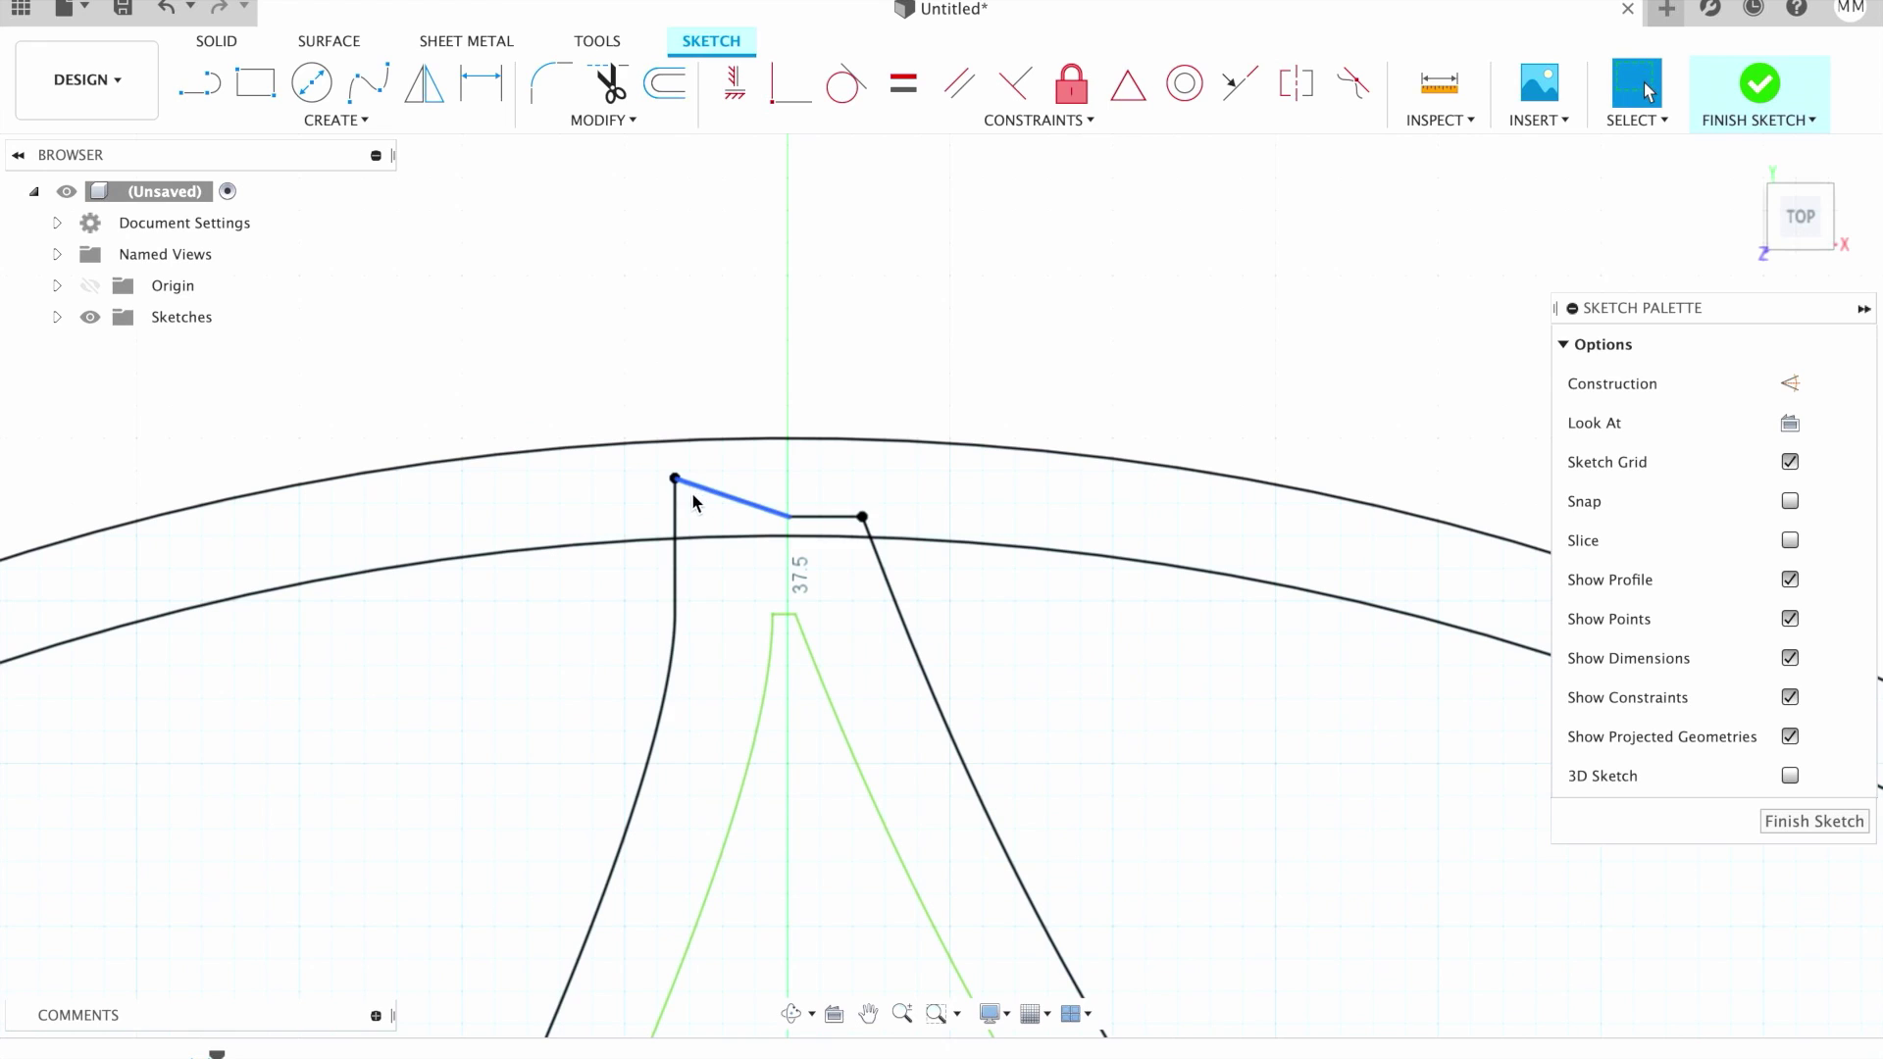
Trim the tree tips and branch segments that overlap the inner ring circle.
{"action": "left_click", "coordinate": [672, 512]}
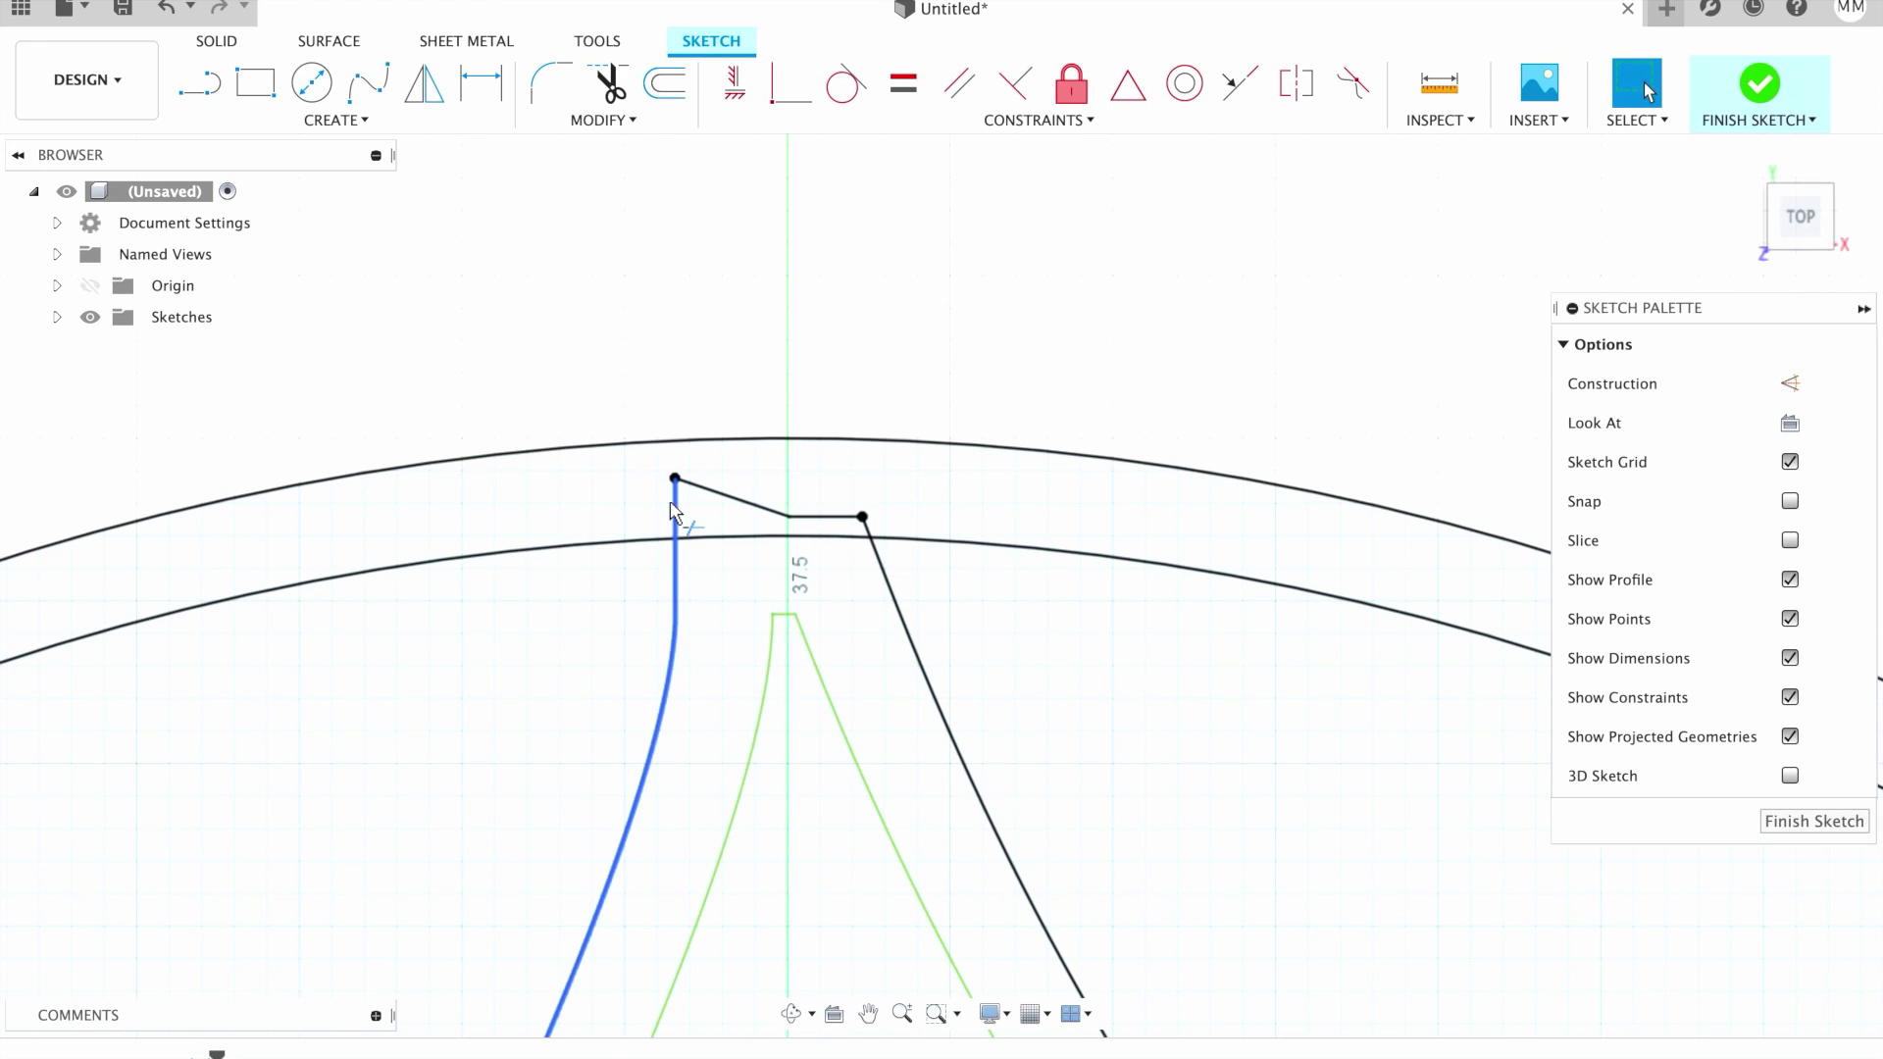
{"action": "left_click", "coordinate": [674, 509]}
{"action": "left_click", "coordinate": [847, 516]}
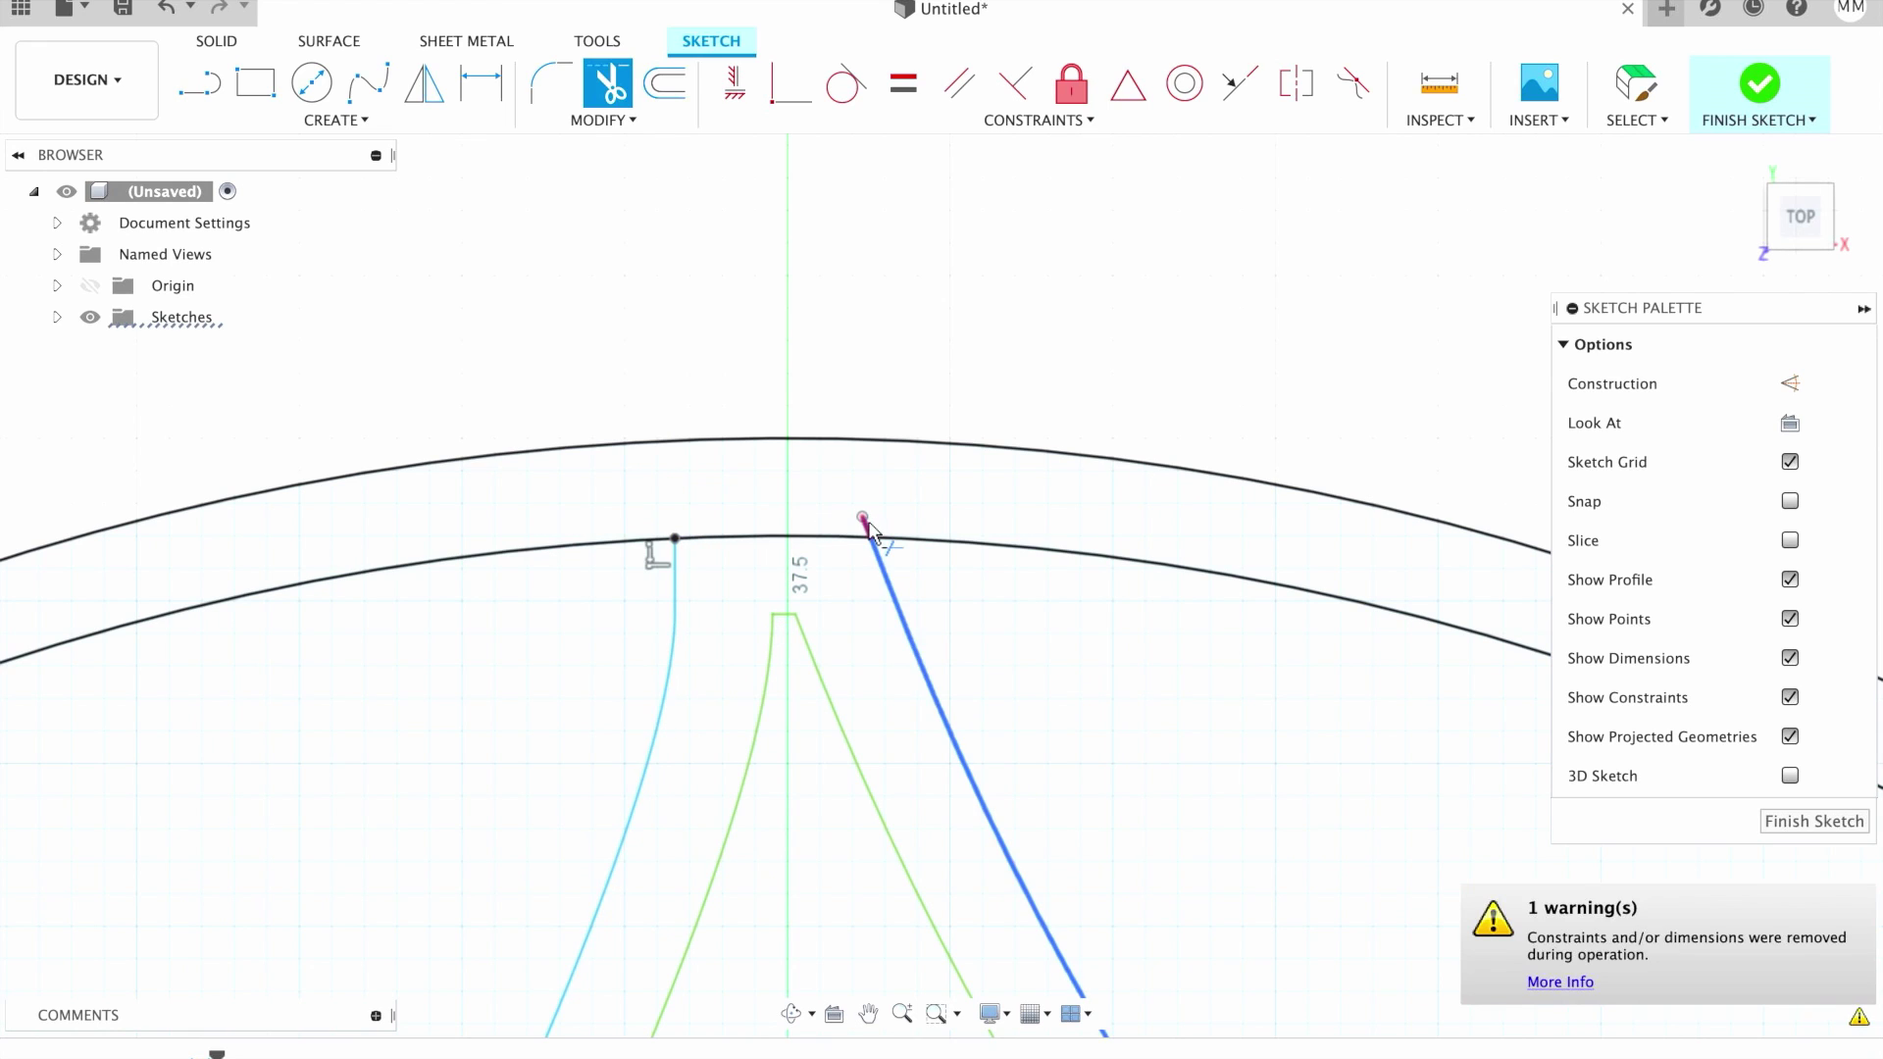
{"action": "left_click", "coordinate": [866, 524]}
{"action": "scroll", "coordinate": [913, 495], "scroll_direction": "down", "scroll_amount": 3}
{"action": "scroll", "coordinate": [914, 496], "scroll_direction": "down", "scroll_amount": 3}
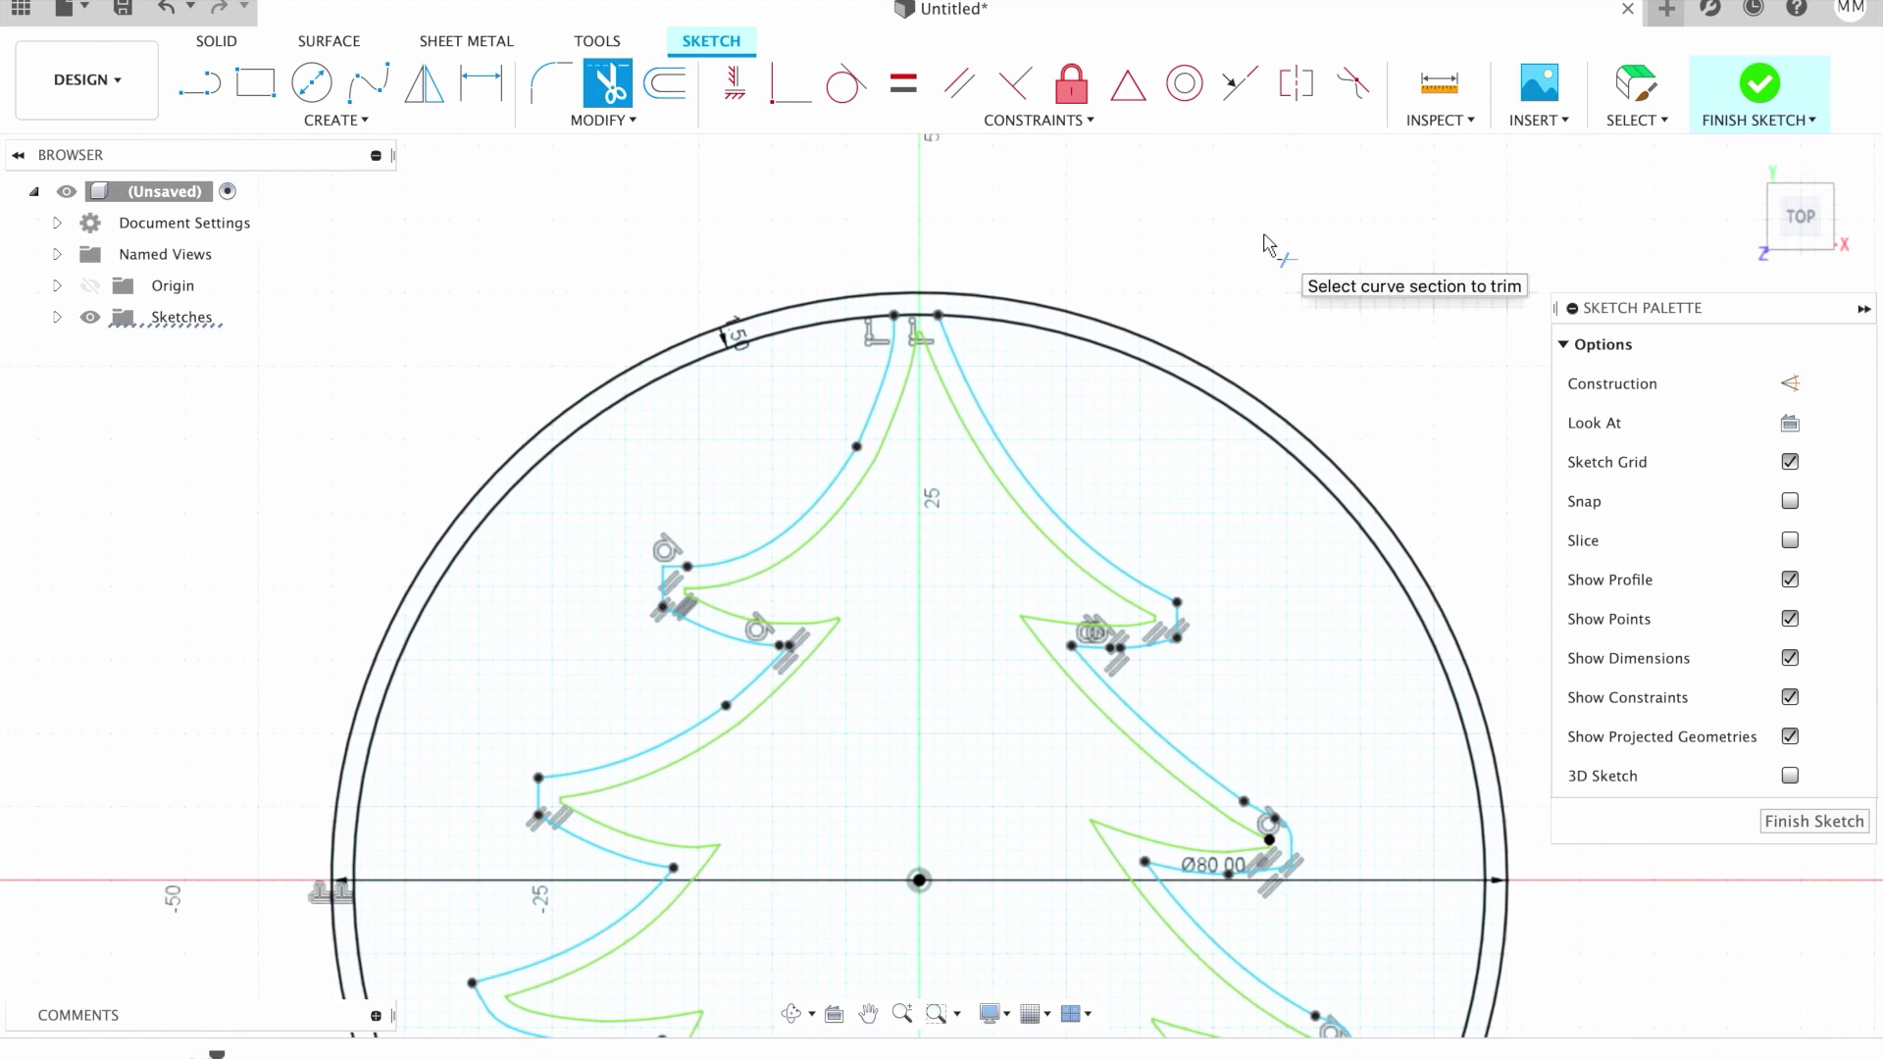
{"action": "scroll", "coordinate": [415, 740], "scroll_direction": "up", "scroll_amount": 5}
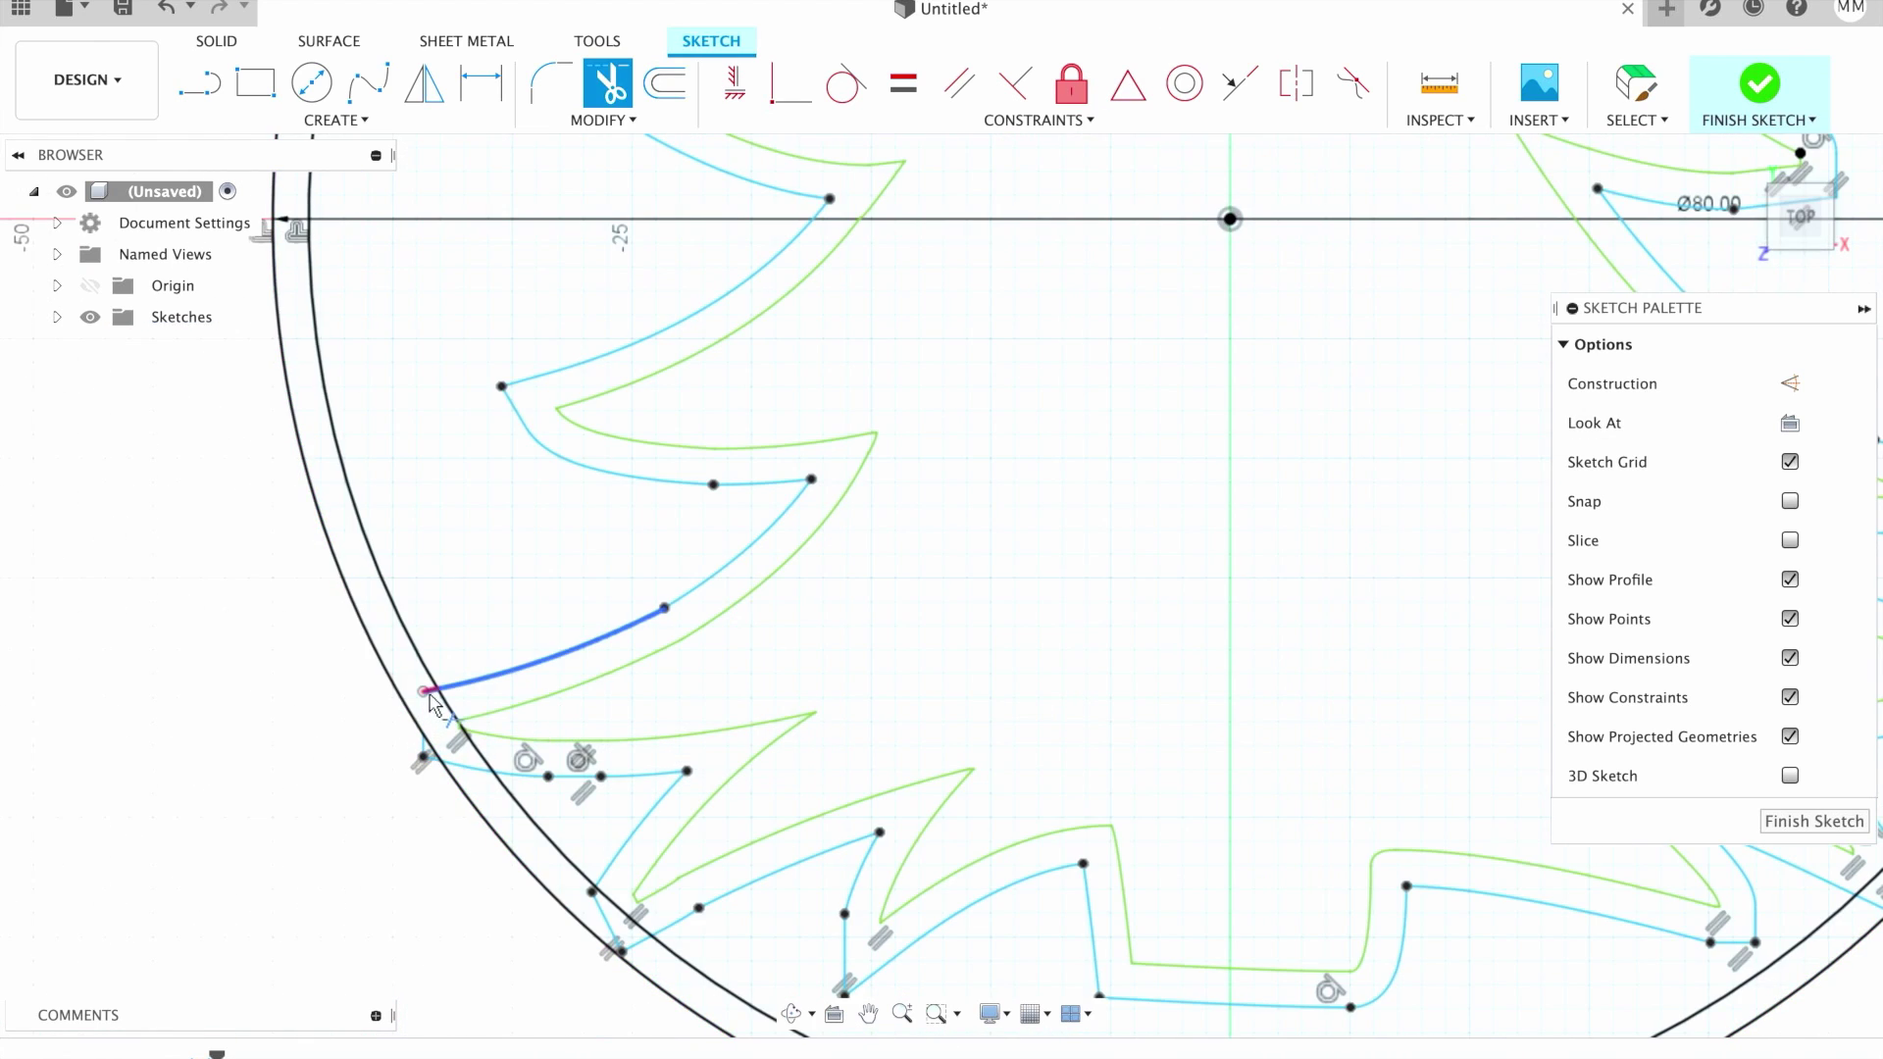
{"action": "left_click", "coordinate": [433, 700]}
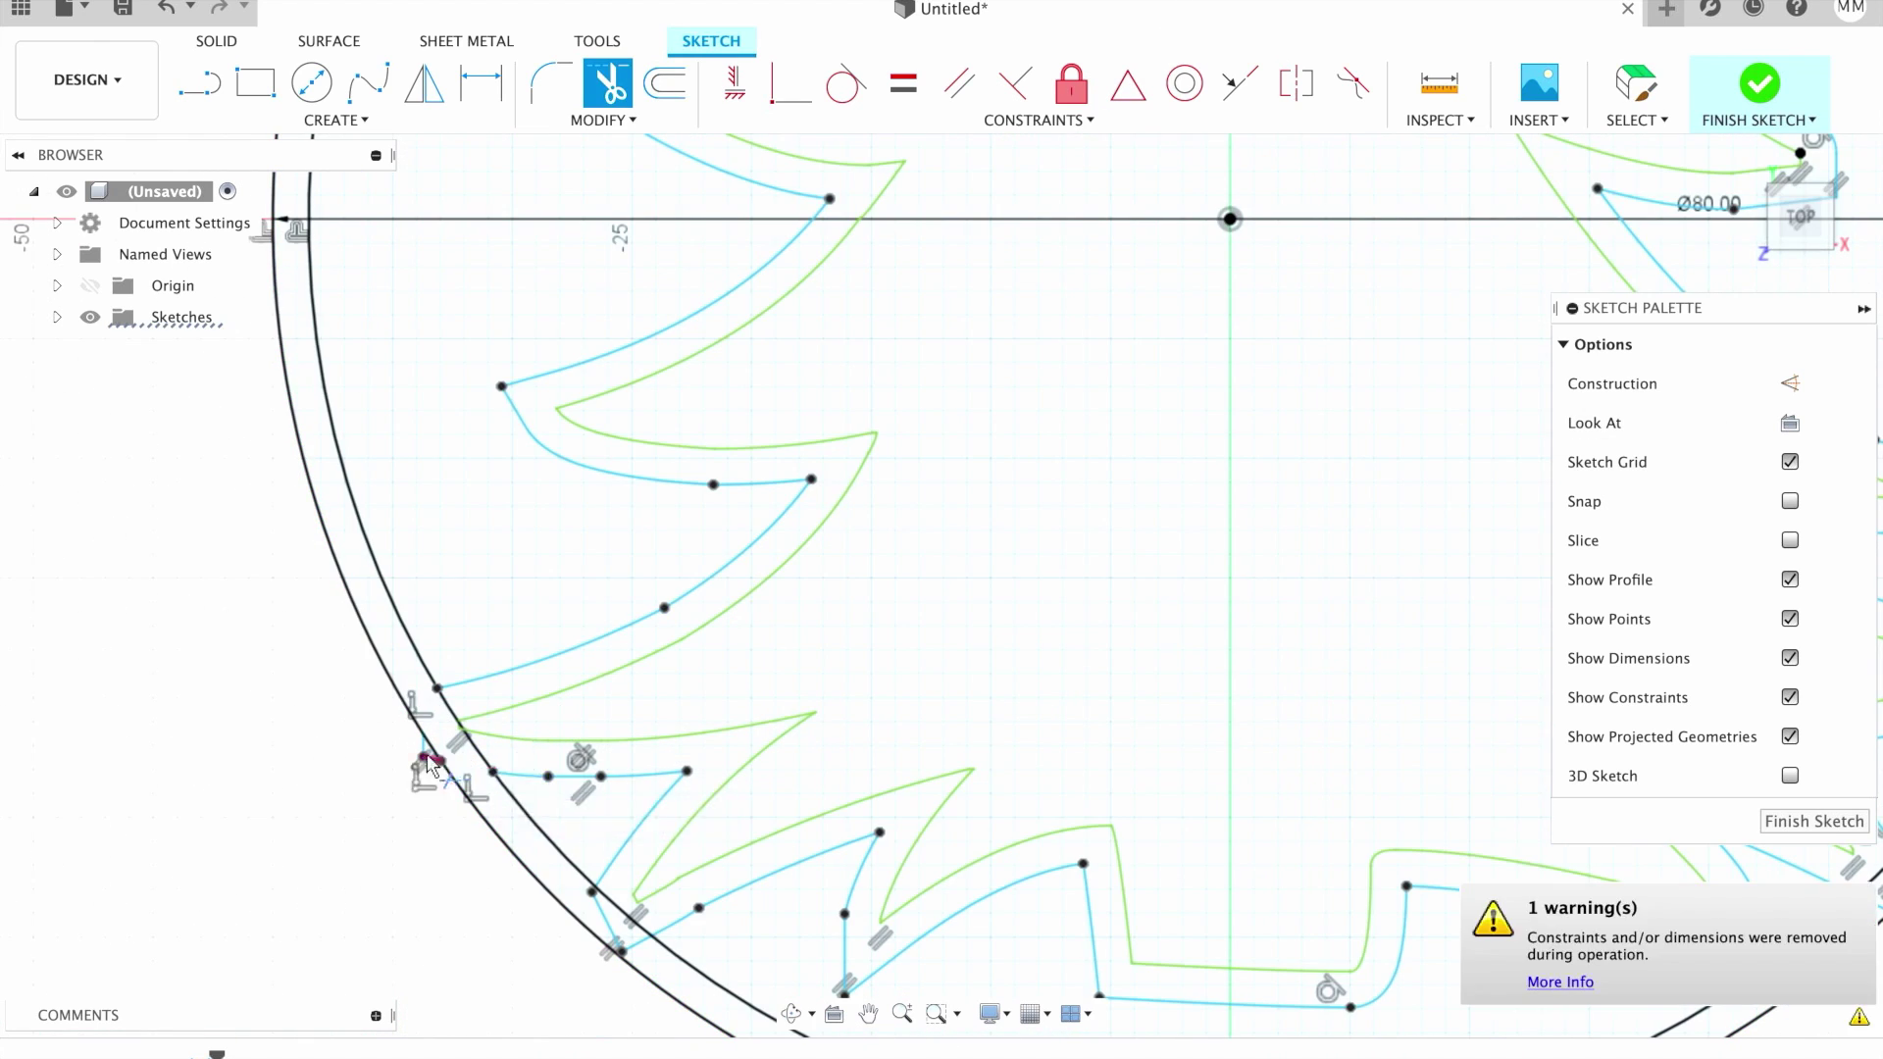
{"action": "scroll", "coordinate": [531, 963], "scroll_direction": "up", "scroll_amount": 5}
{"action": "scroll", "coordinate": [530, 964], "scroll_direction": "down", "scroll_amount": 3}
{"action": "left_click", "coordinate": [589, 693]}
{"action": "scroll", "coordinate": [824, 868], "scroll_direction": "down", "scroll_amount": 5}
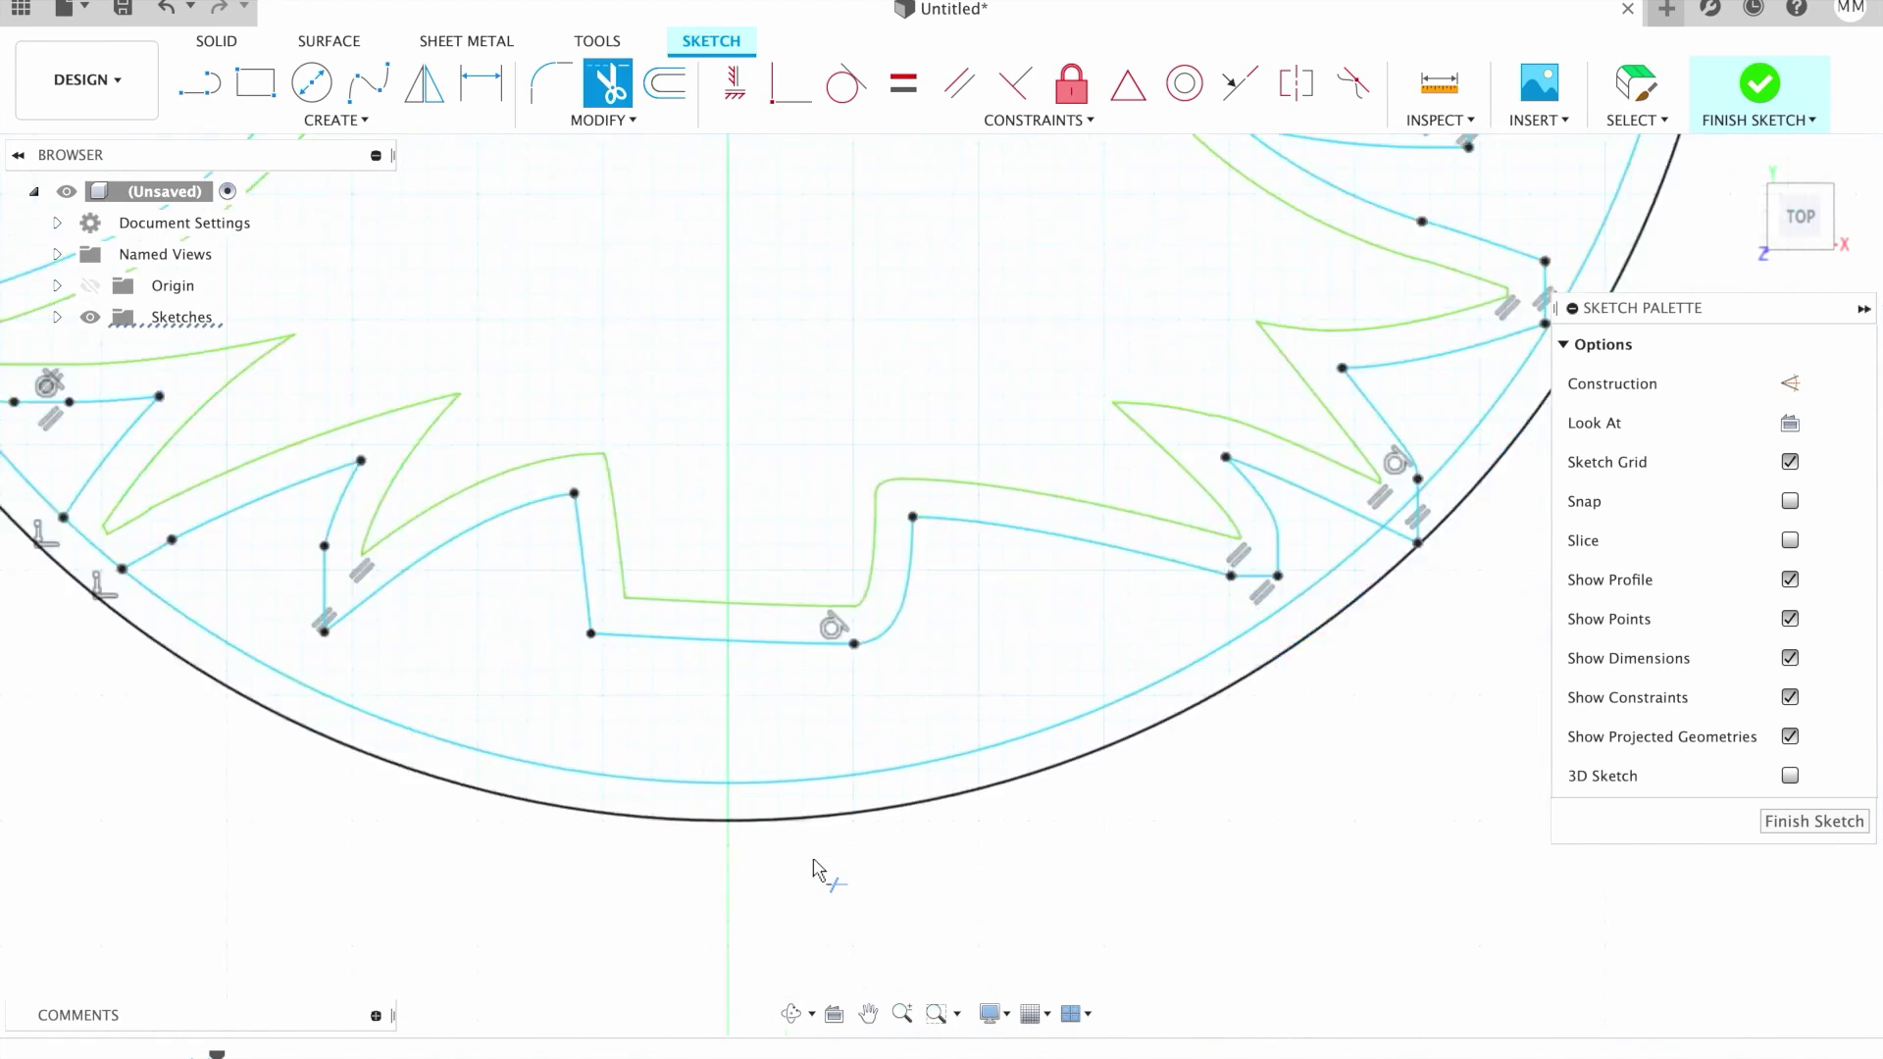
{"action": "scroll", "coordinate": [1062, 801], "scroll_direction": "up", "scroll_amount": 6}
{"action": "left_click", "coordinate": [1063, 803]}
{"action": "scroll", "coordinate": [1369, 869], "scroll_direction": "down", "scroll_amount": 8}
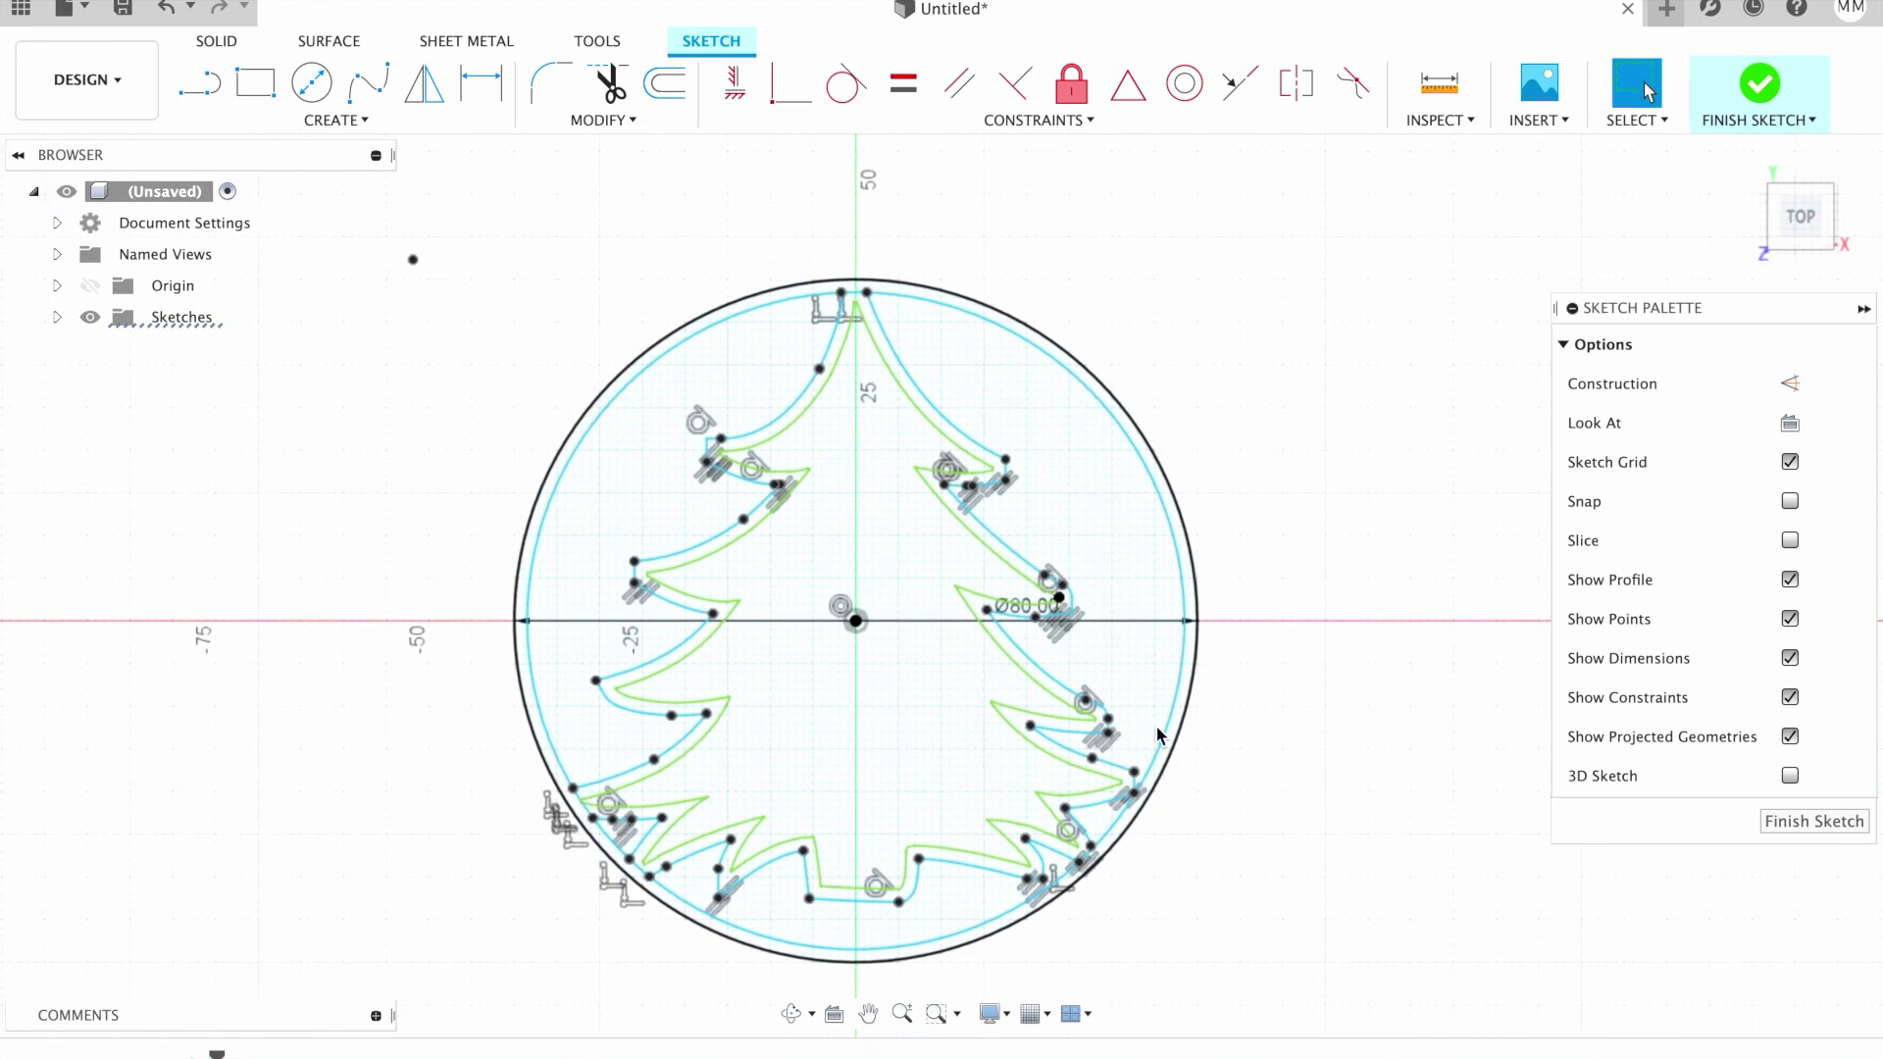
{"action": "key", "text": "Escape"}
{"action": "scroll", "coordinate": [817, 208], "scroll_direction": "up", "scroll_amount": 4}
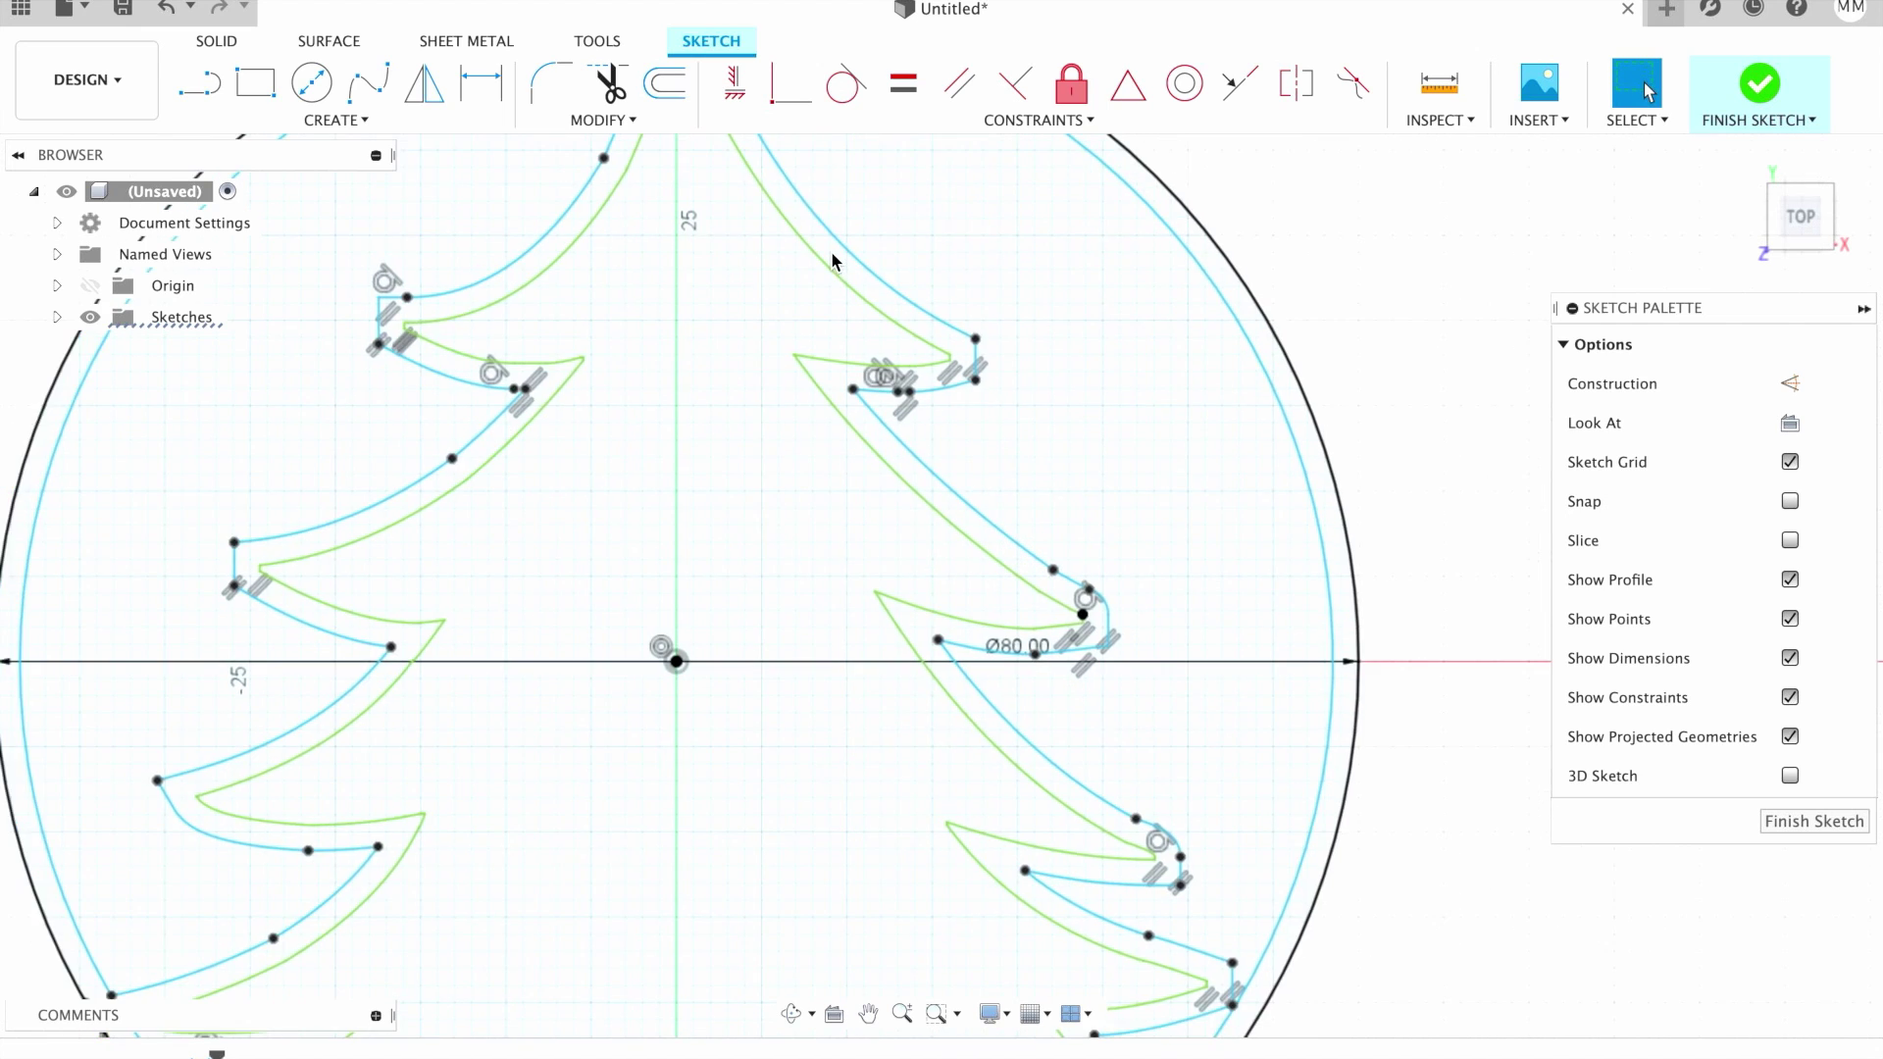
{"action": "scroll", "coordinate": [832, 252], "scroll_direction": "up", "scroll_amount": 3}
{"action": "scroll", "coordinate": [831, 252], "scroll_direction": "up", "scroll_amount": 2}
{"action": "scroll", "coordinate": [832, 251], "scroll_direction": "up", "scroll_amount": 4}
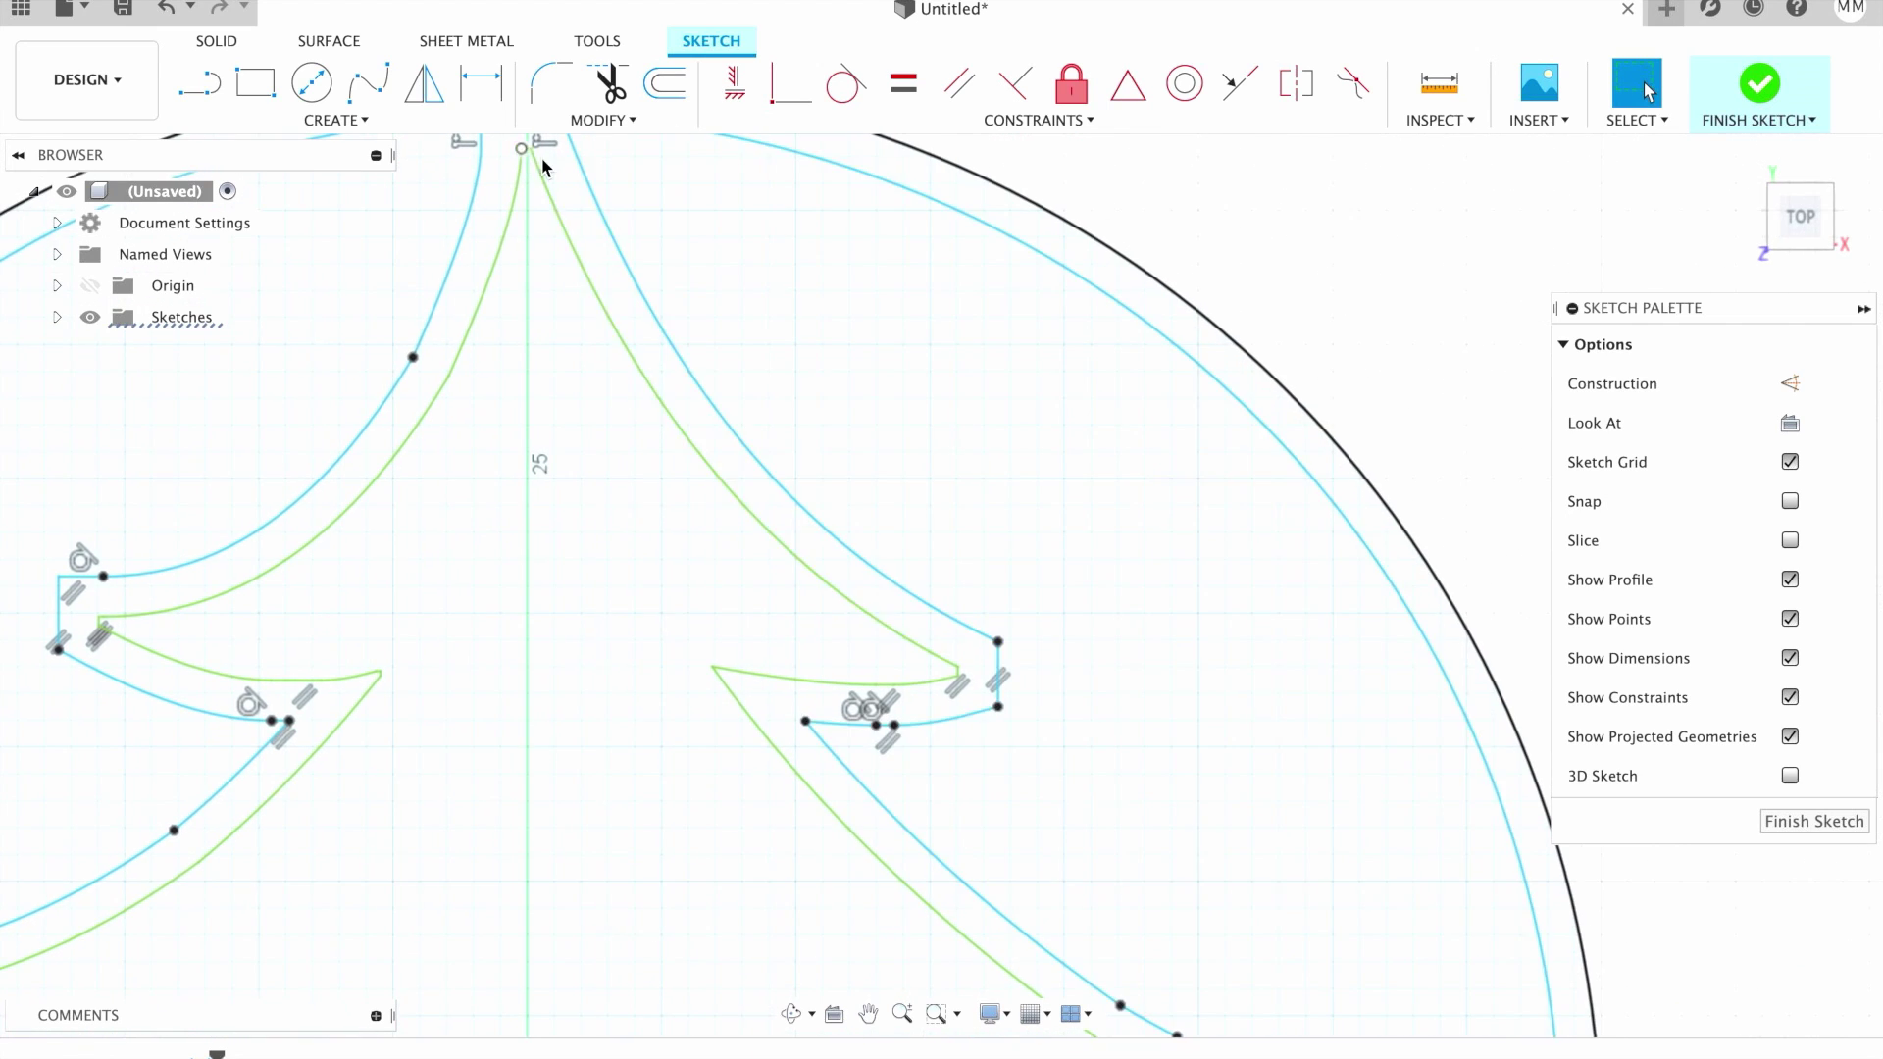
{"action": "scroll", "coordinate": [541, 157], "scroll_direction": "down", "scroll_amount": 6}
Trim the inner-ring arc between the tree's top tips.
{"action": "key", "text": "t"}
{"action": "left_click", "coordinate": [714, 406]}
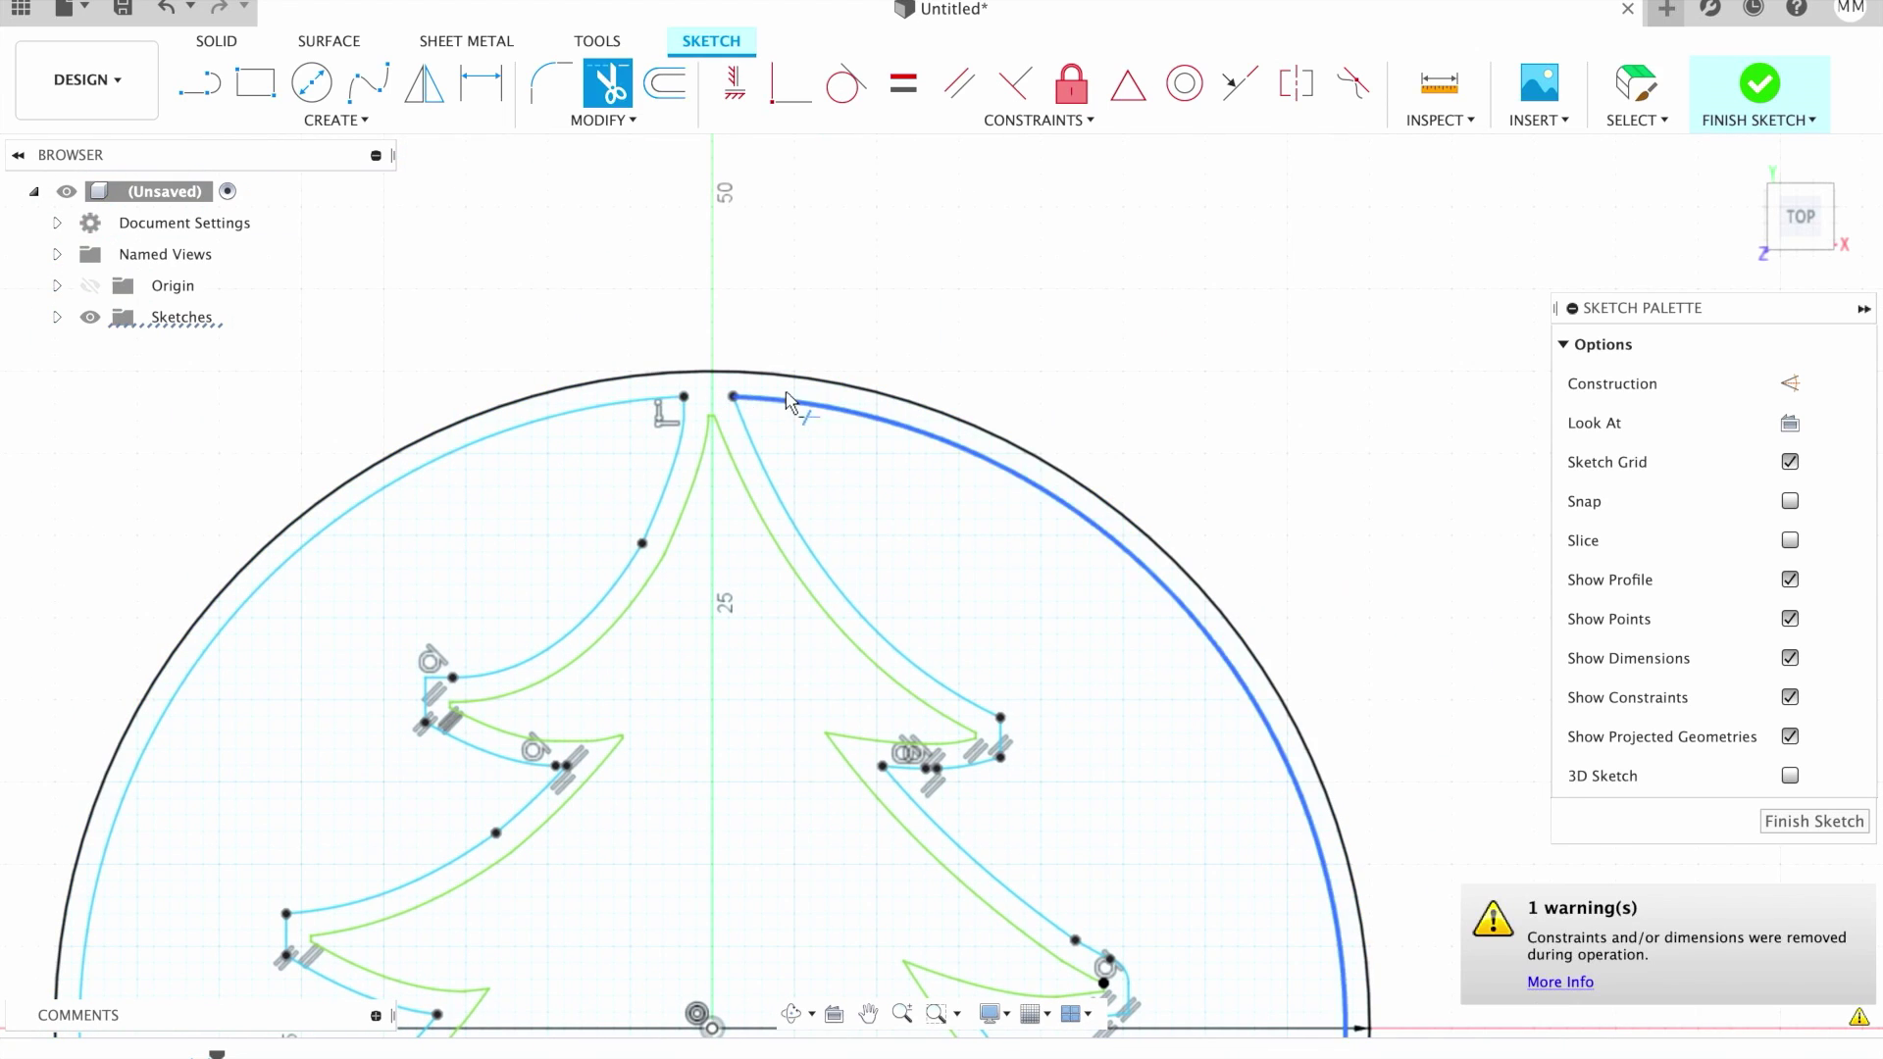
{"action": "key", "text": "Escape"}
{"action": "scroll", "coordinate": [795, 428], "scroll_direction": "down", "scroll_amount": 5}
{"action": "scroll", "coordinate": [633, 618], "scroll_direction": "up", "scroll_amount": 5}
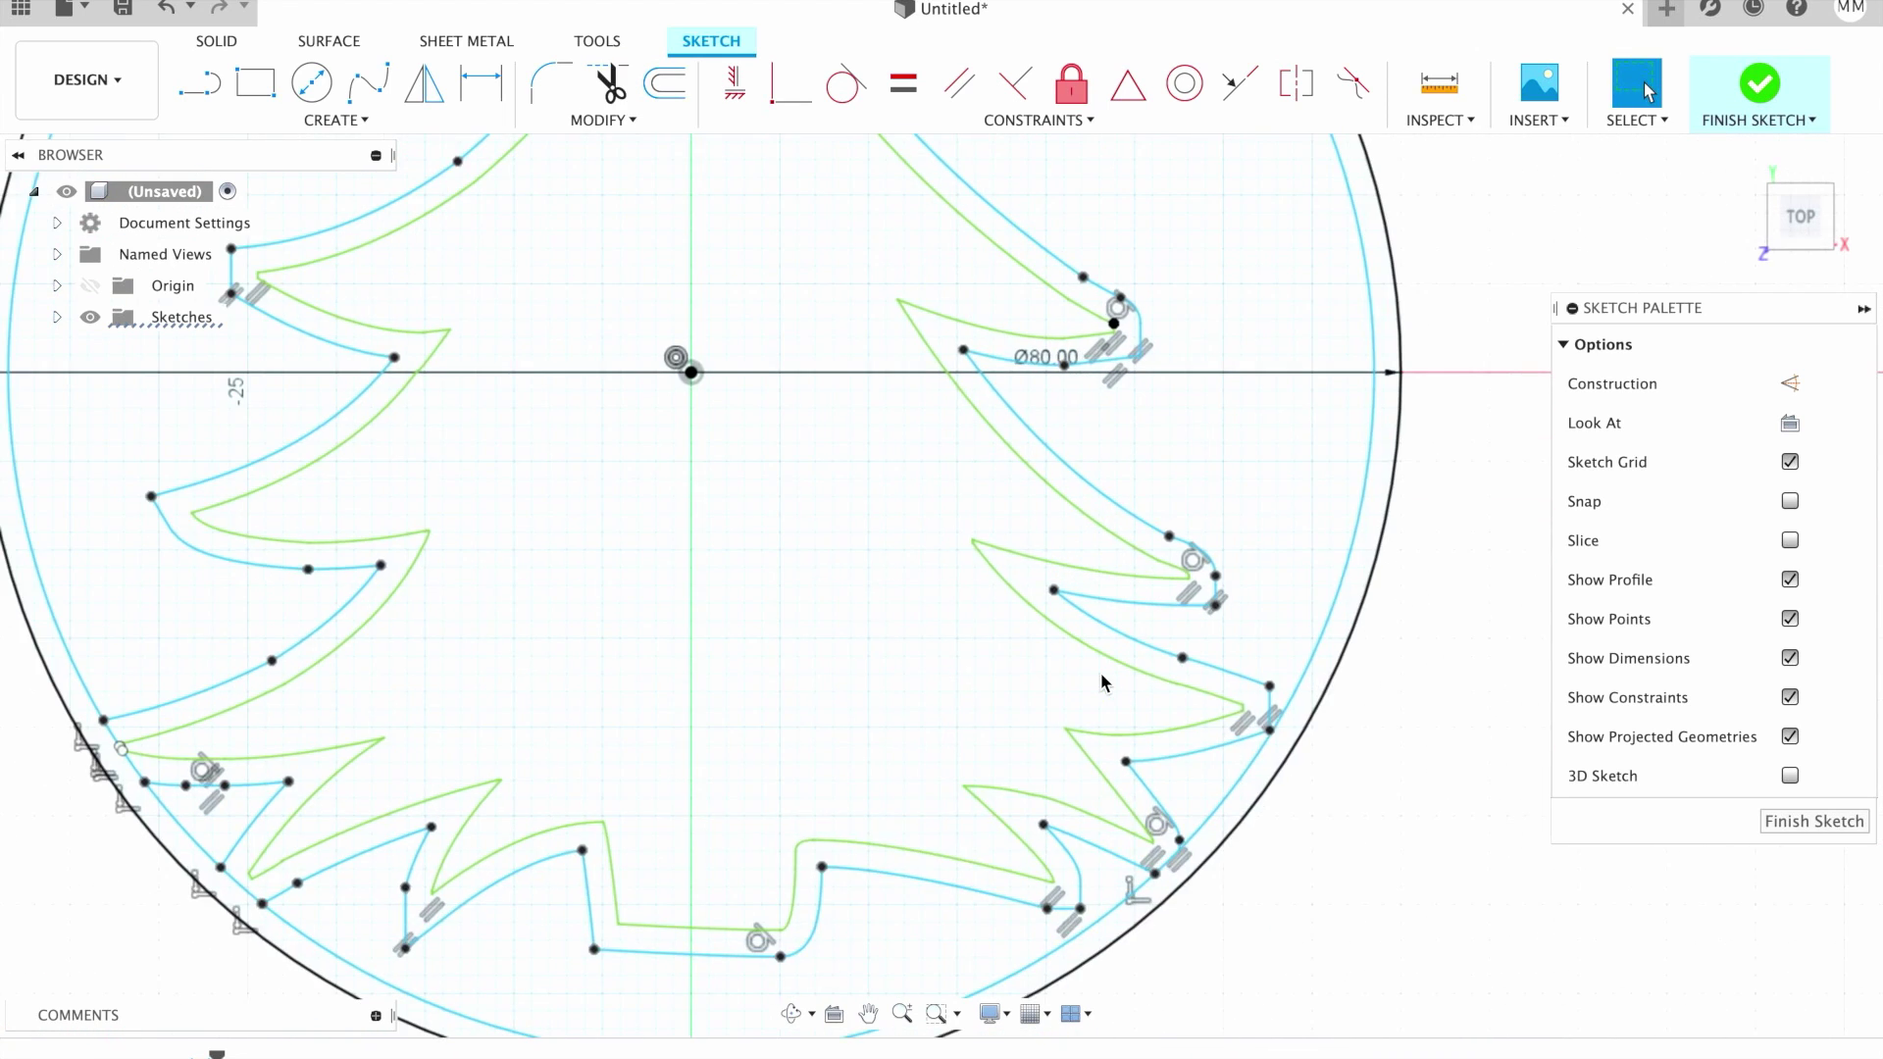
{"action": "scroll", "coordinate": [559, 295], "scroll_direction": "up", "scroll_amount": 2}
{"action": "key", "text": "t"}
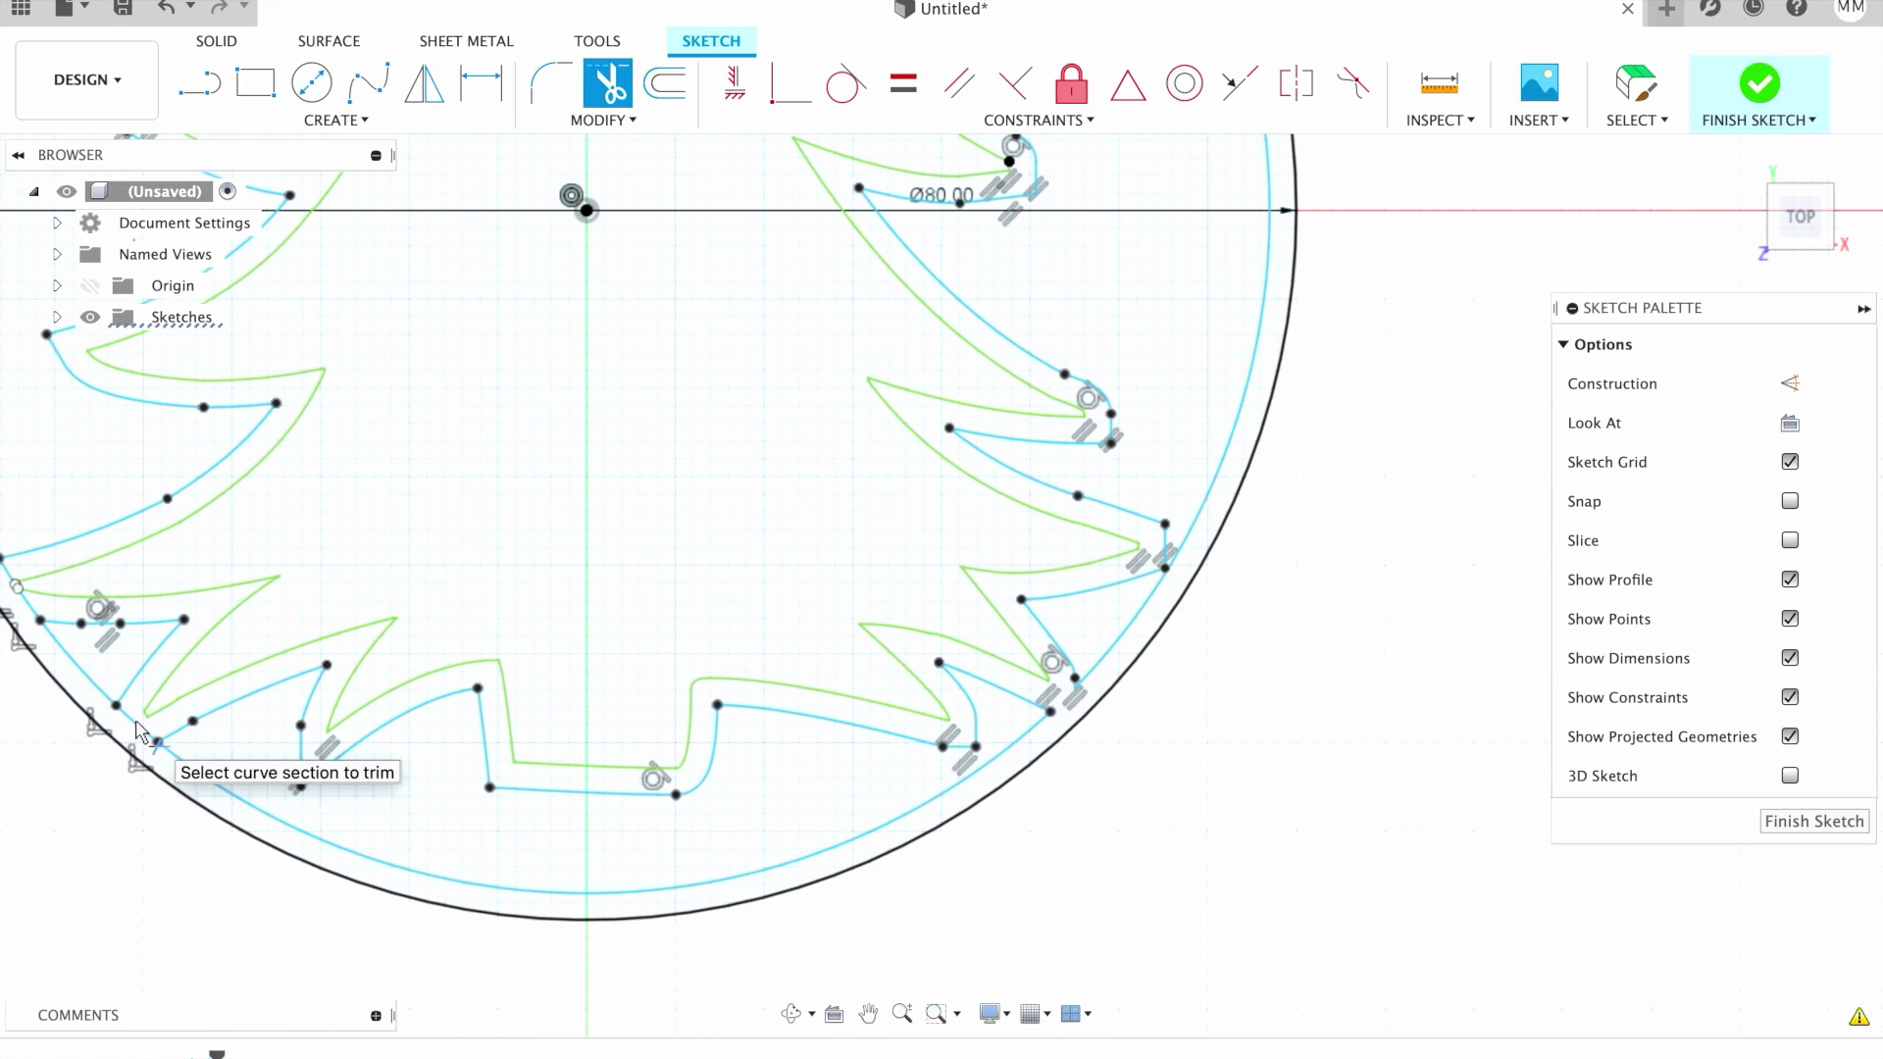
{"action": "middle_click_drag", "start_coordinate": [140, 728], "coordinate": [324, 754]}
{"action": "key", "text": "Escape"}
{"action": "scroll", "coordinate": [132, 777], "scroll_direction": "down", "scroll_amount": 5}
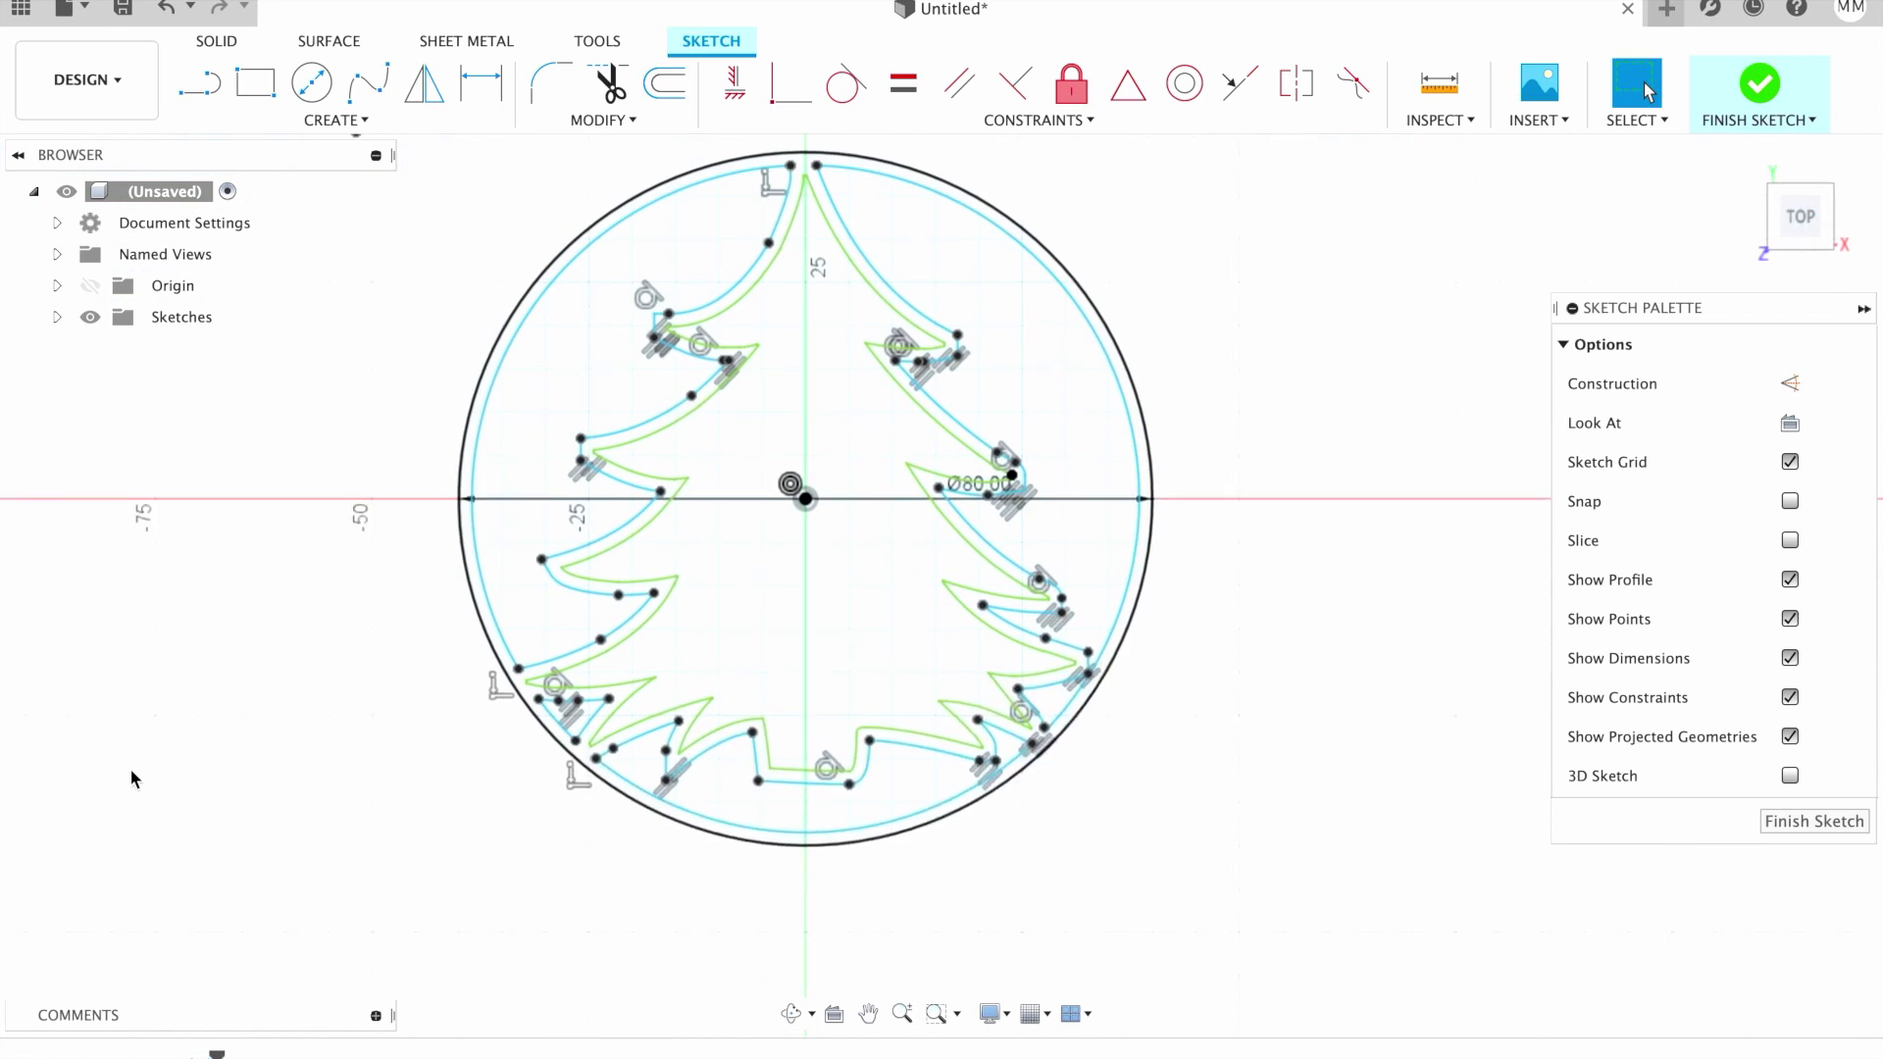
{"action": "scroll", "coordinate": [132, 777], "scroll_direction": "up", "scroll_amount": 1}
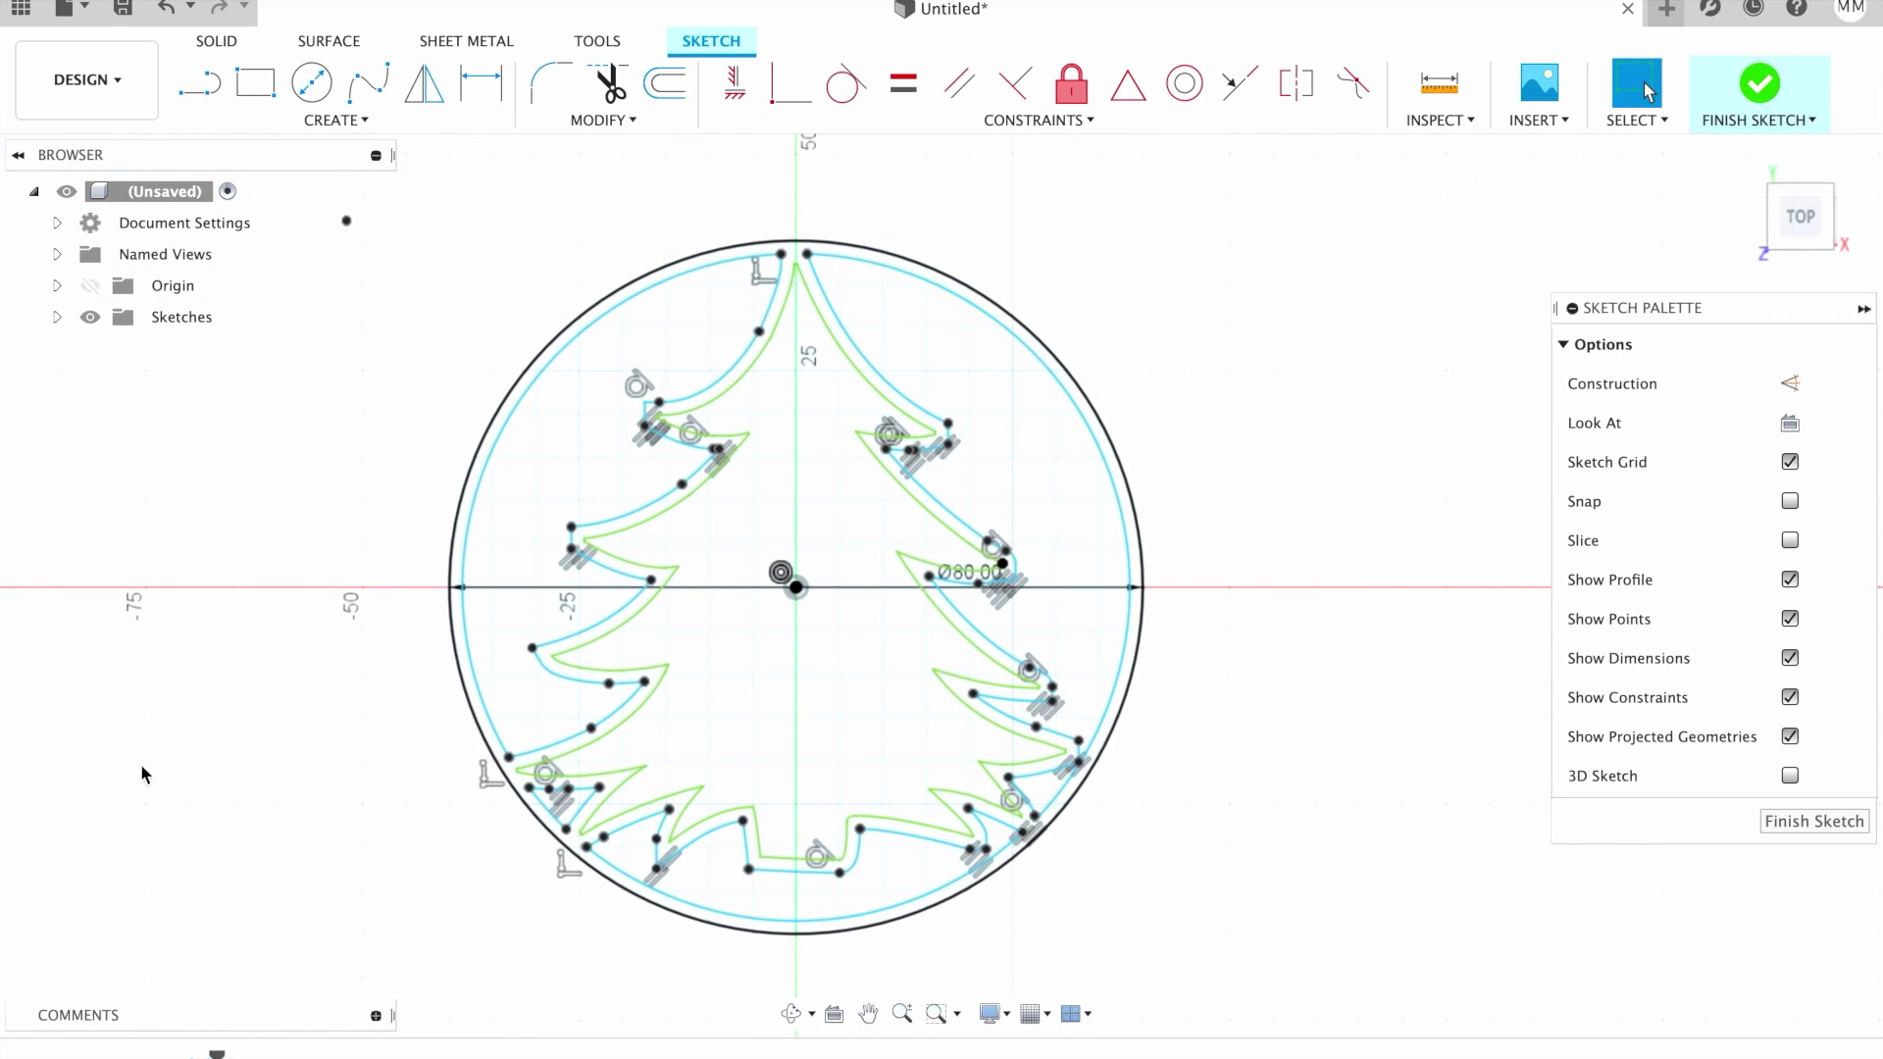
{"action": "middle_click_drag", "start_coordinate": [802, 91], "coordinate": [807, 217]}
{"action": "scroll", "coordinate": [808, 216], "scroll_direction": "up", "scroll_amount": 3}
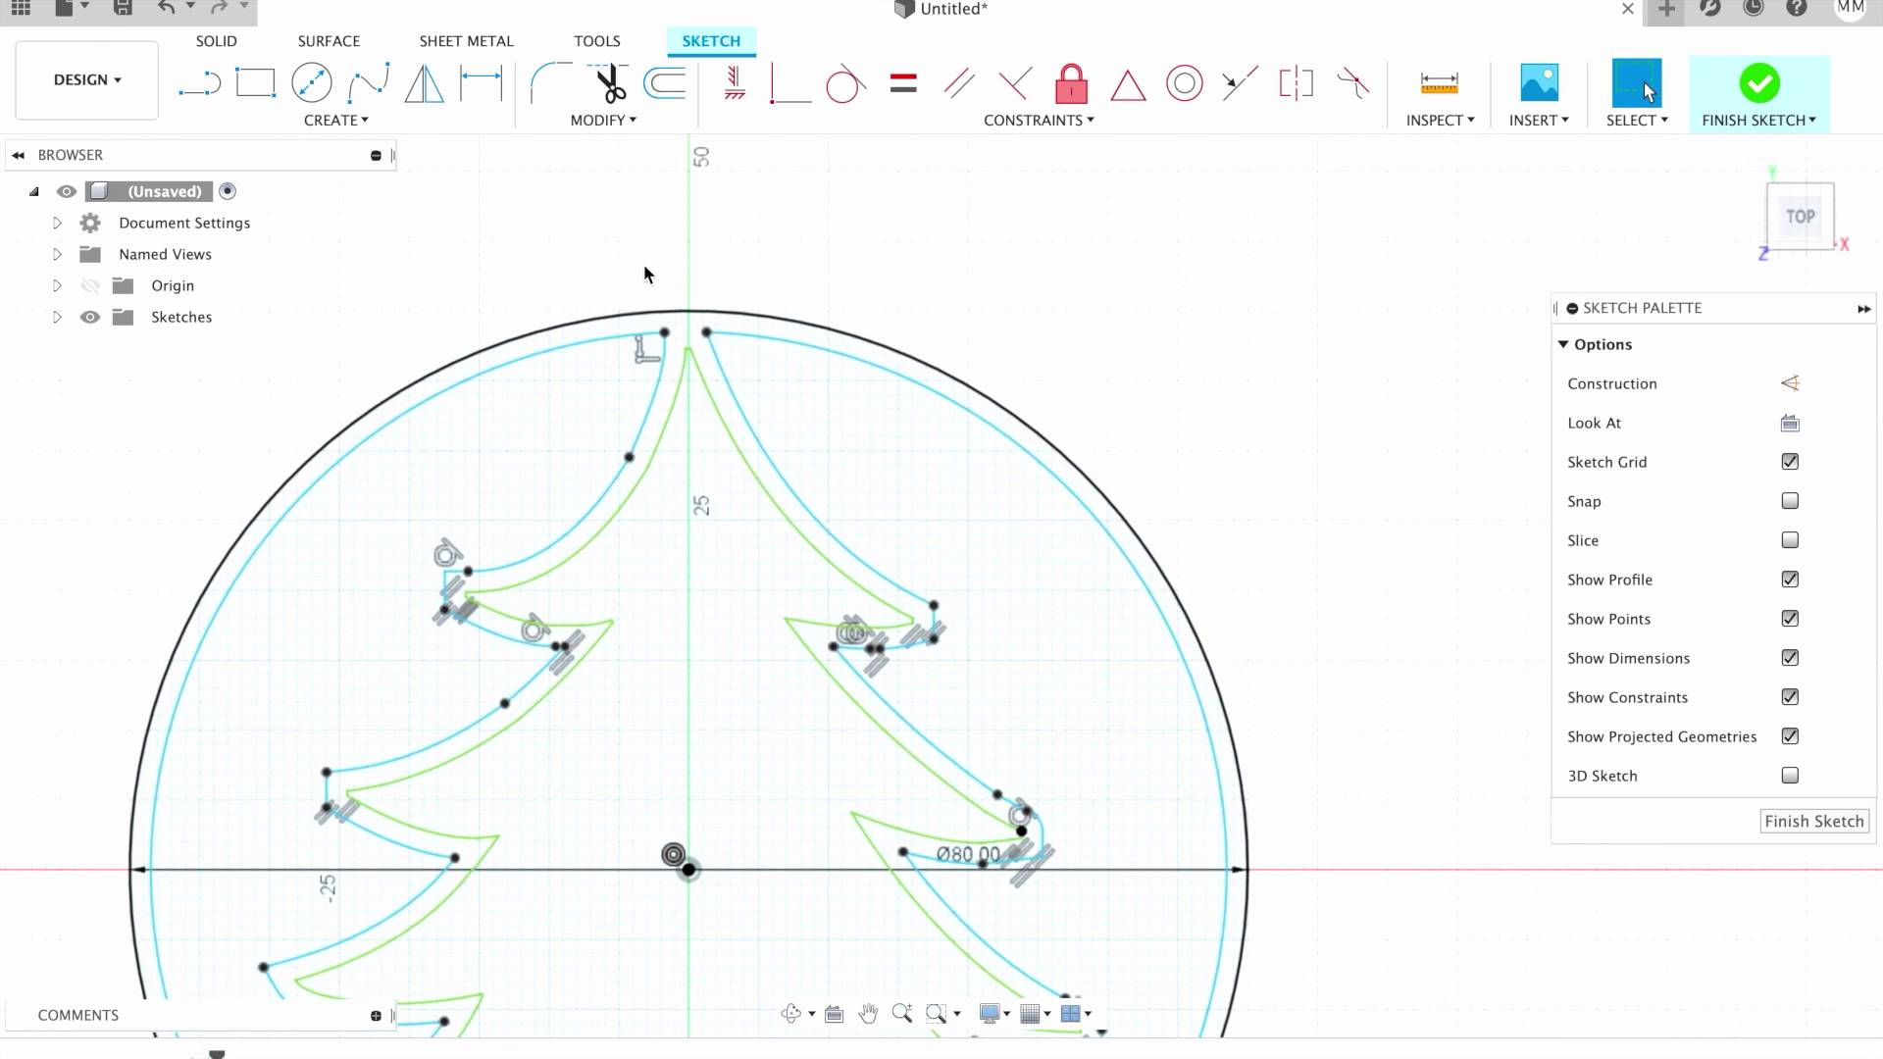
{"action": "scroll", "coordinate": [720, 302], "scroll_direction": "down", "scroll_amount": 1}
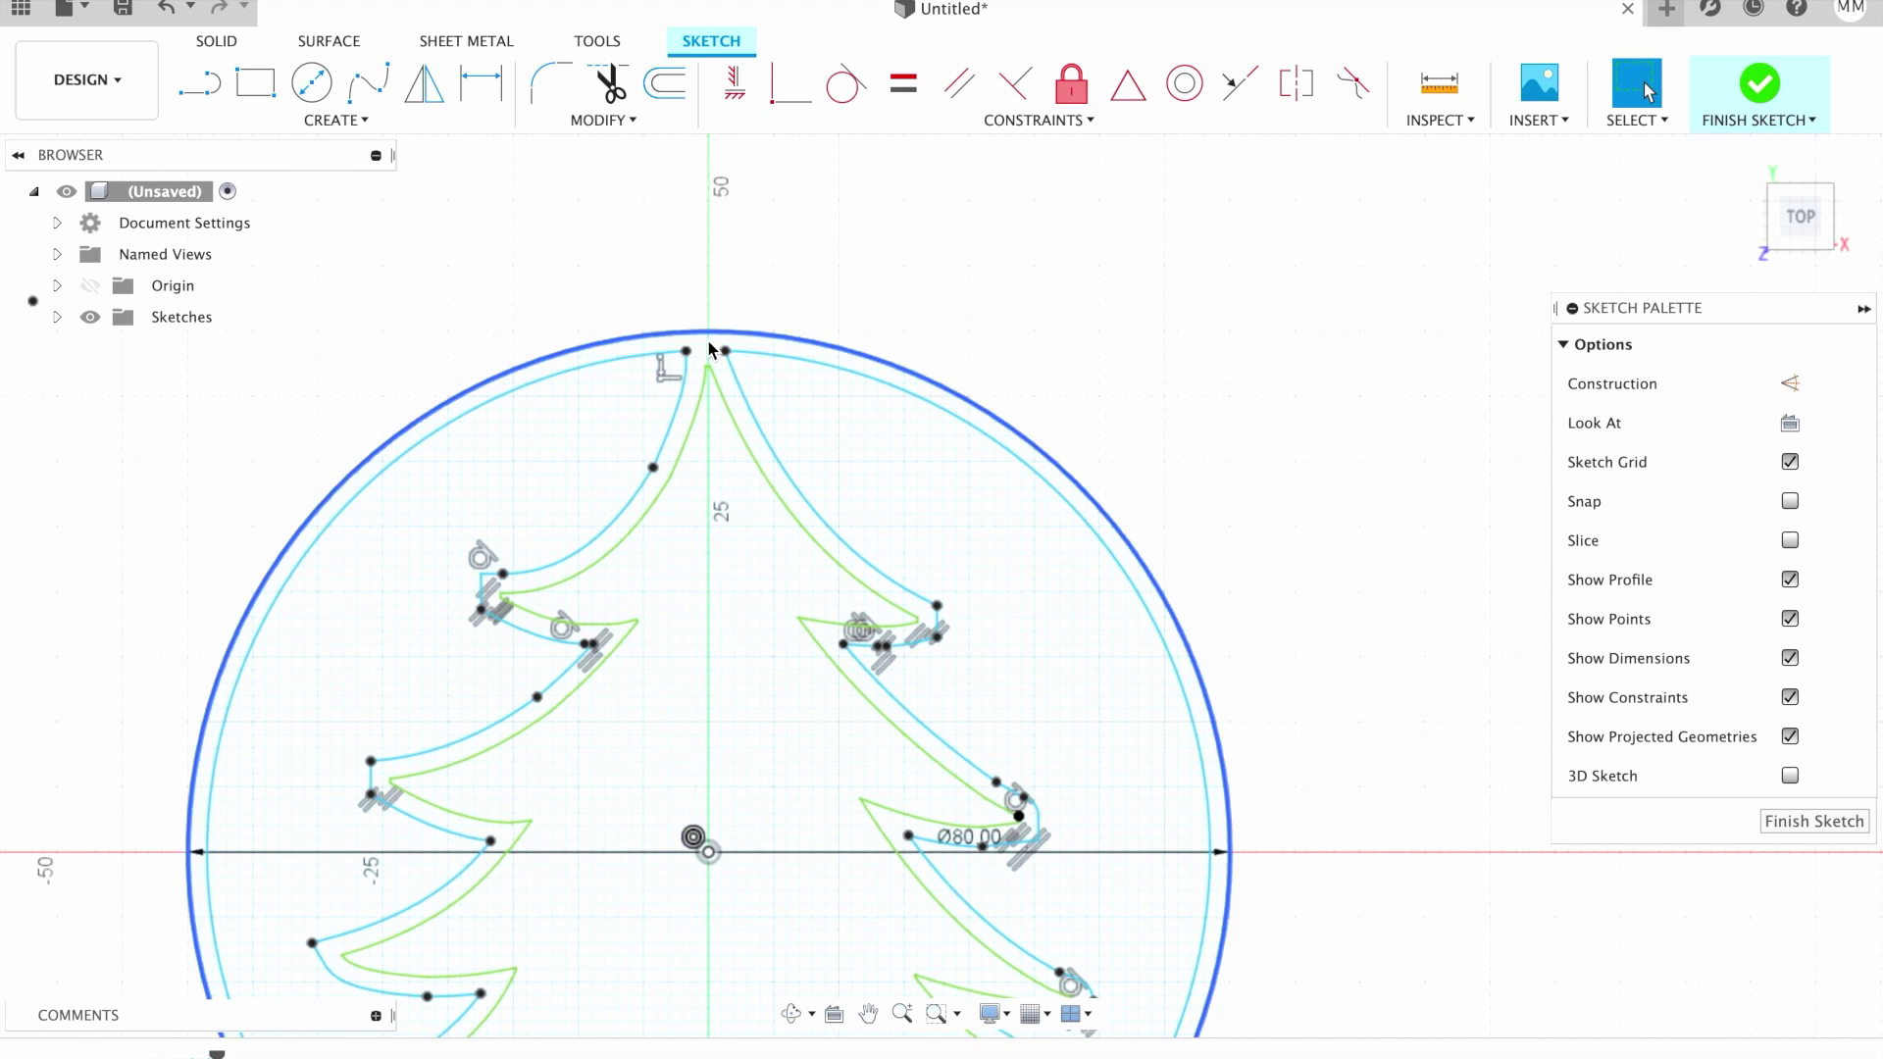
Draw a 6 mm construction line up from the ring, with a 6 mm loop circle at its top.
{"action": "left_click", "coordinate": [202, 93]}
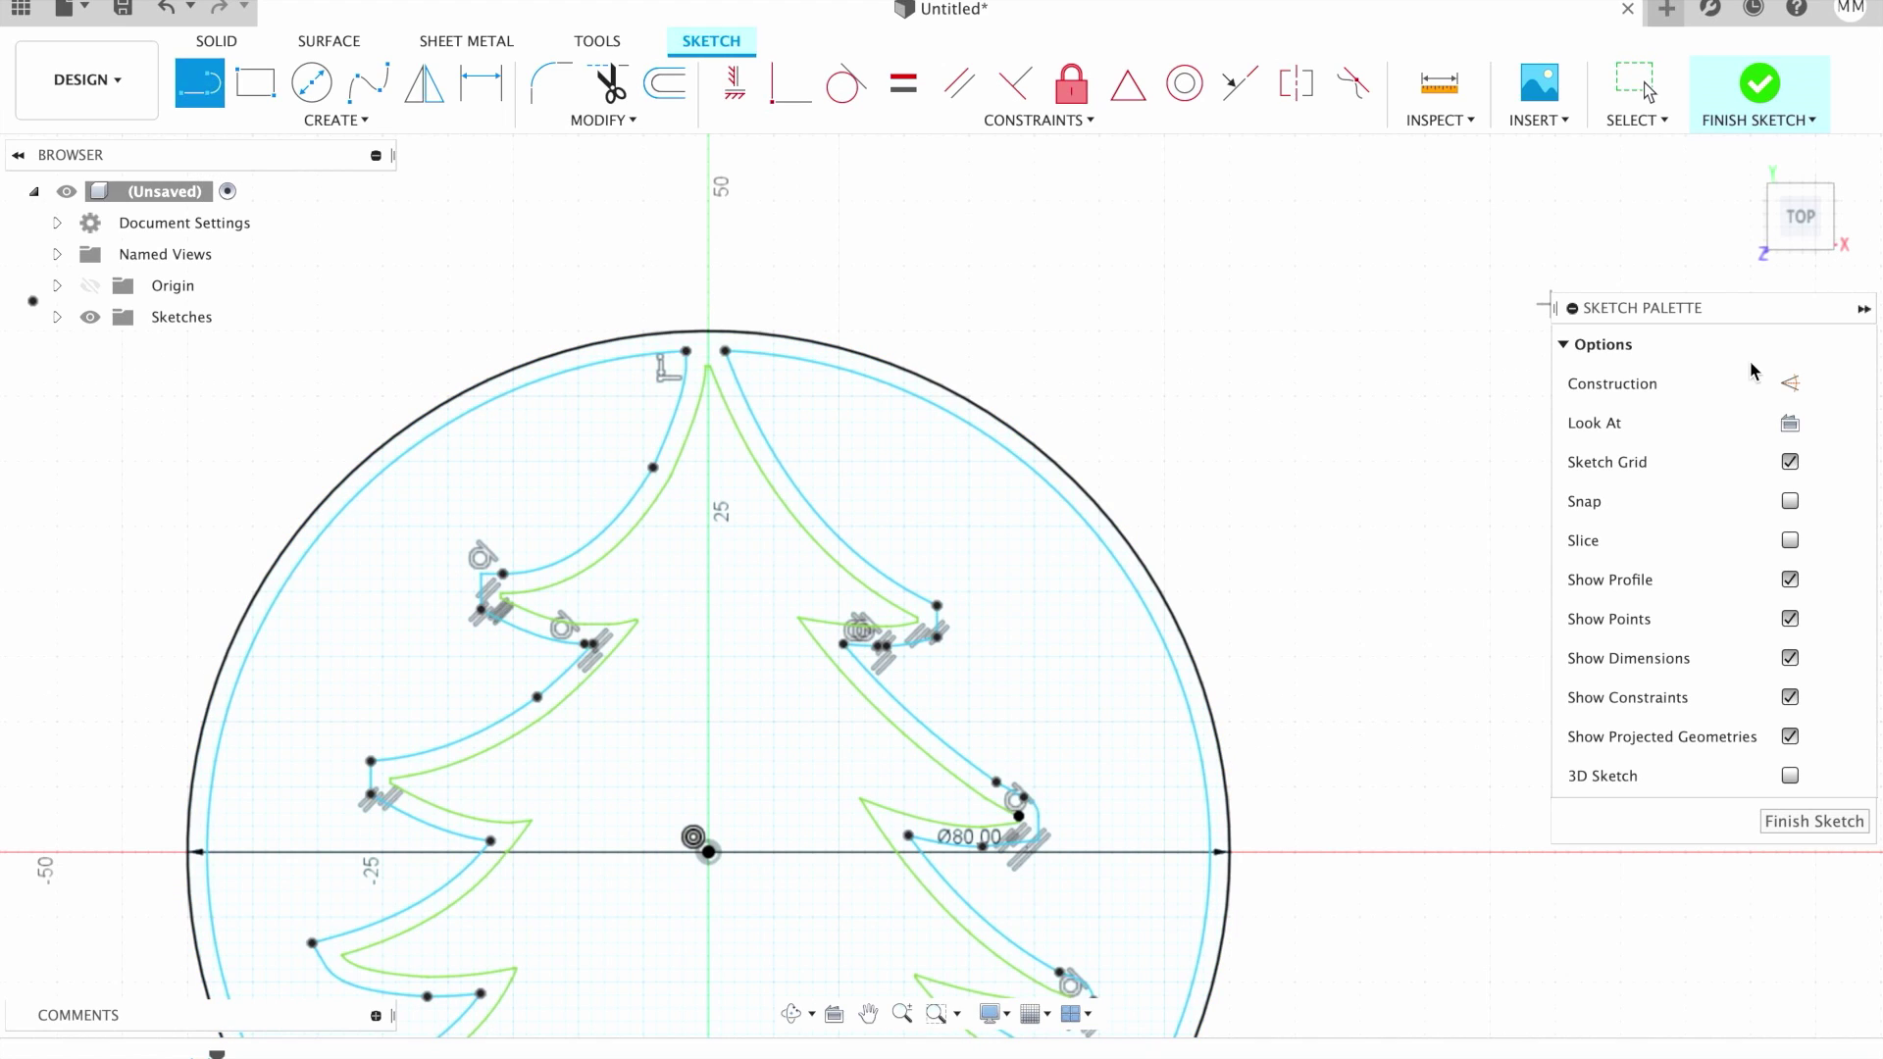
{"action": "left_click", "coordinate": [1792, 388]}
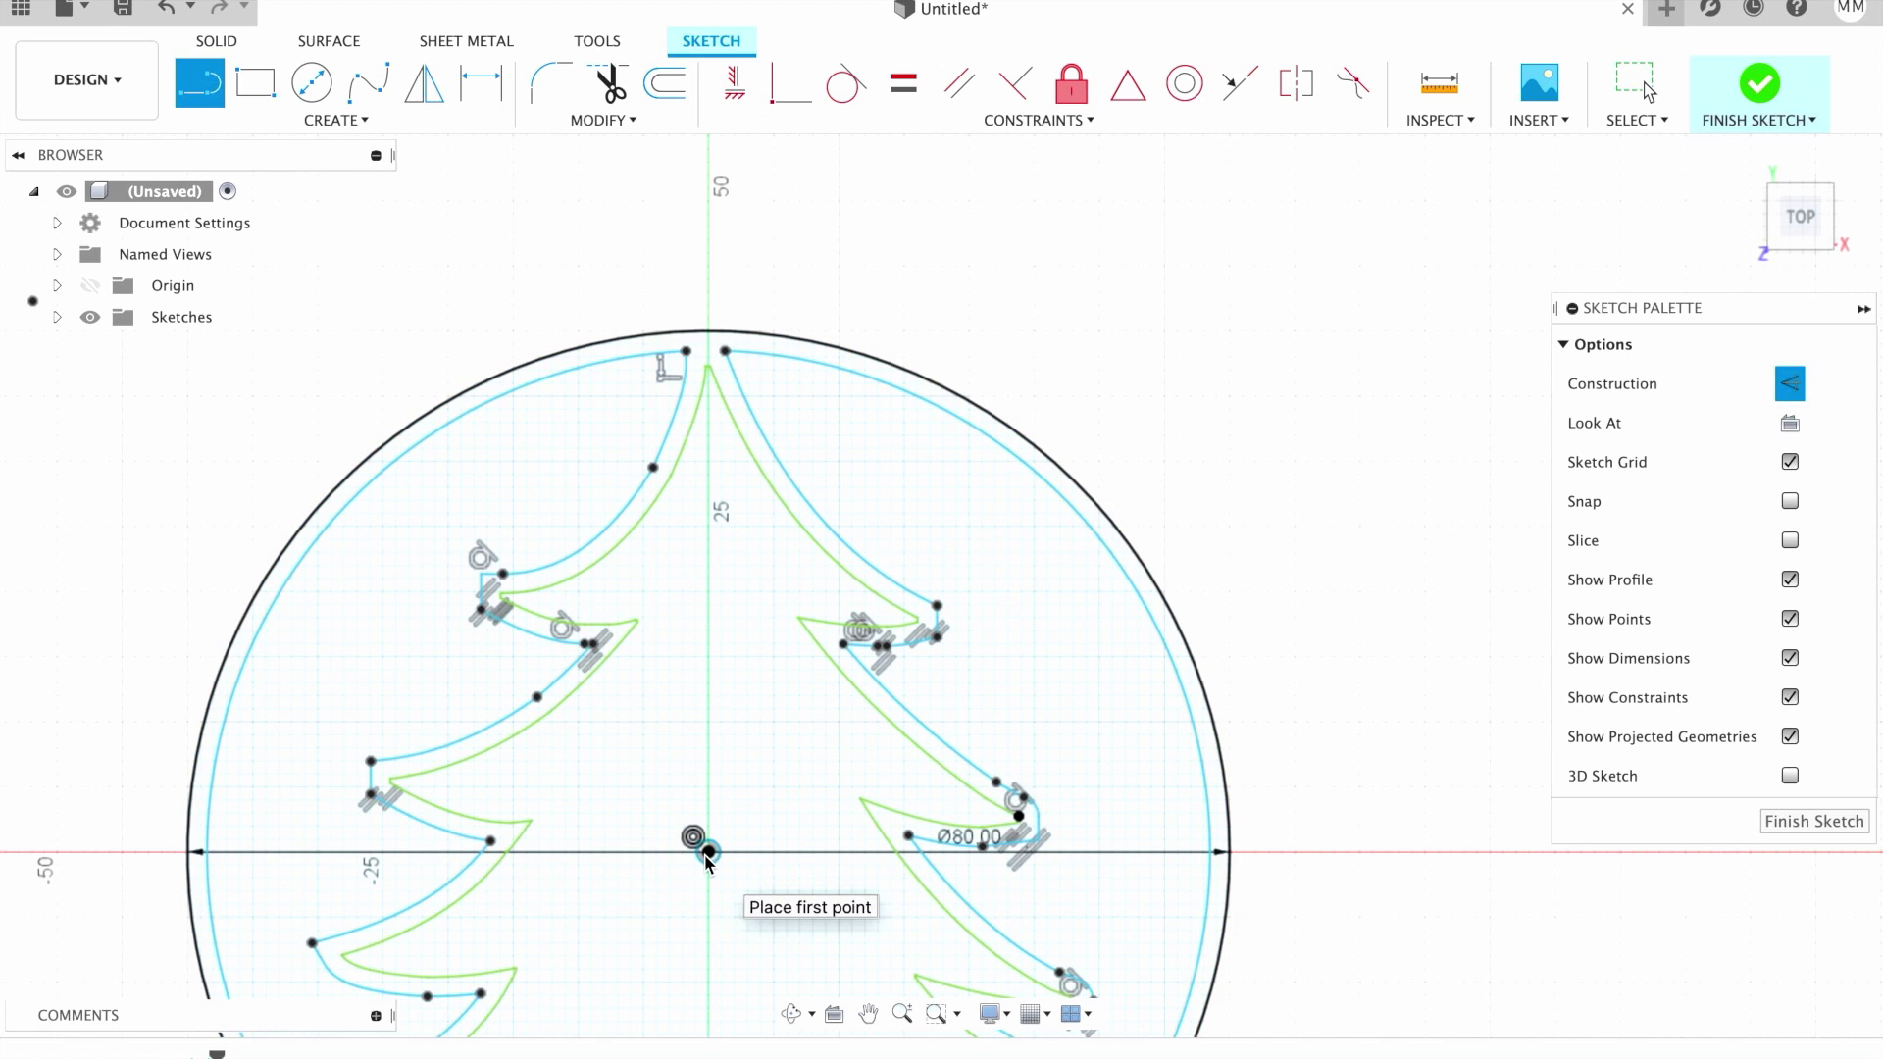
{"action": "left_click", "coordinate": [711, 329]}
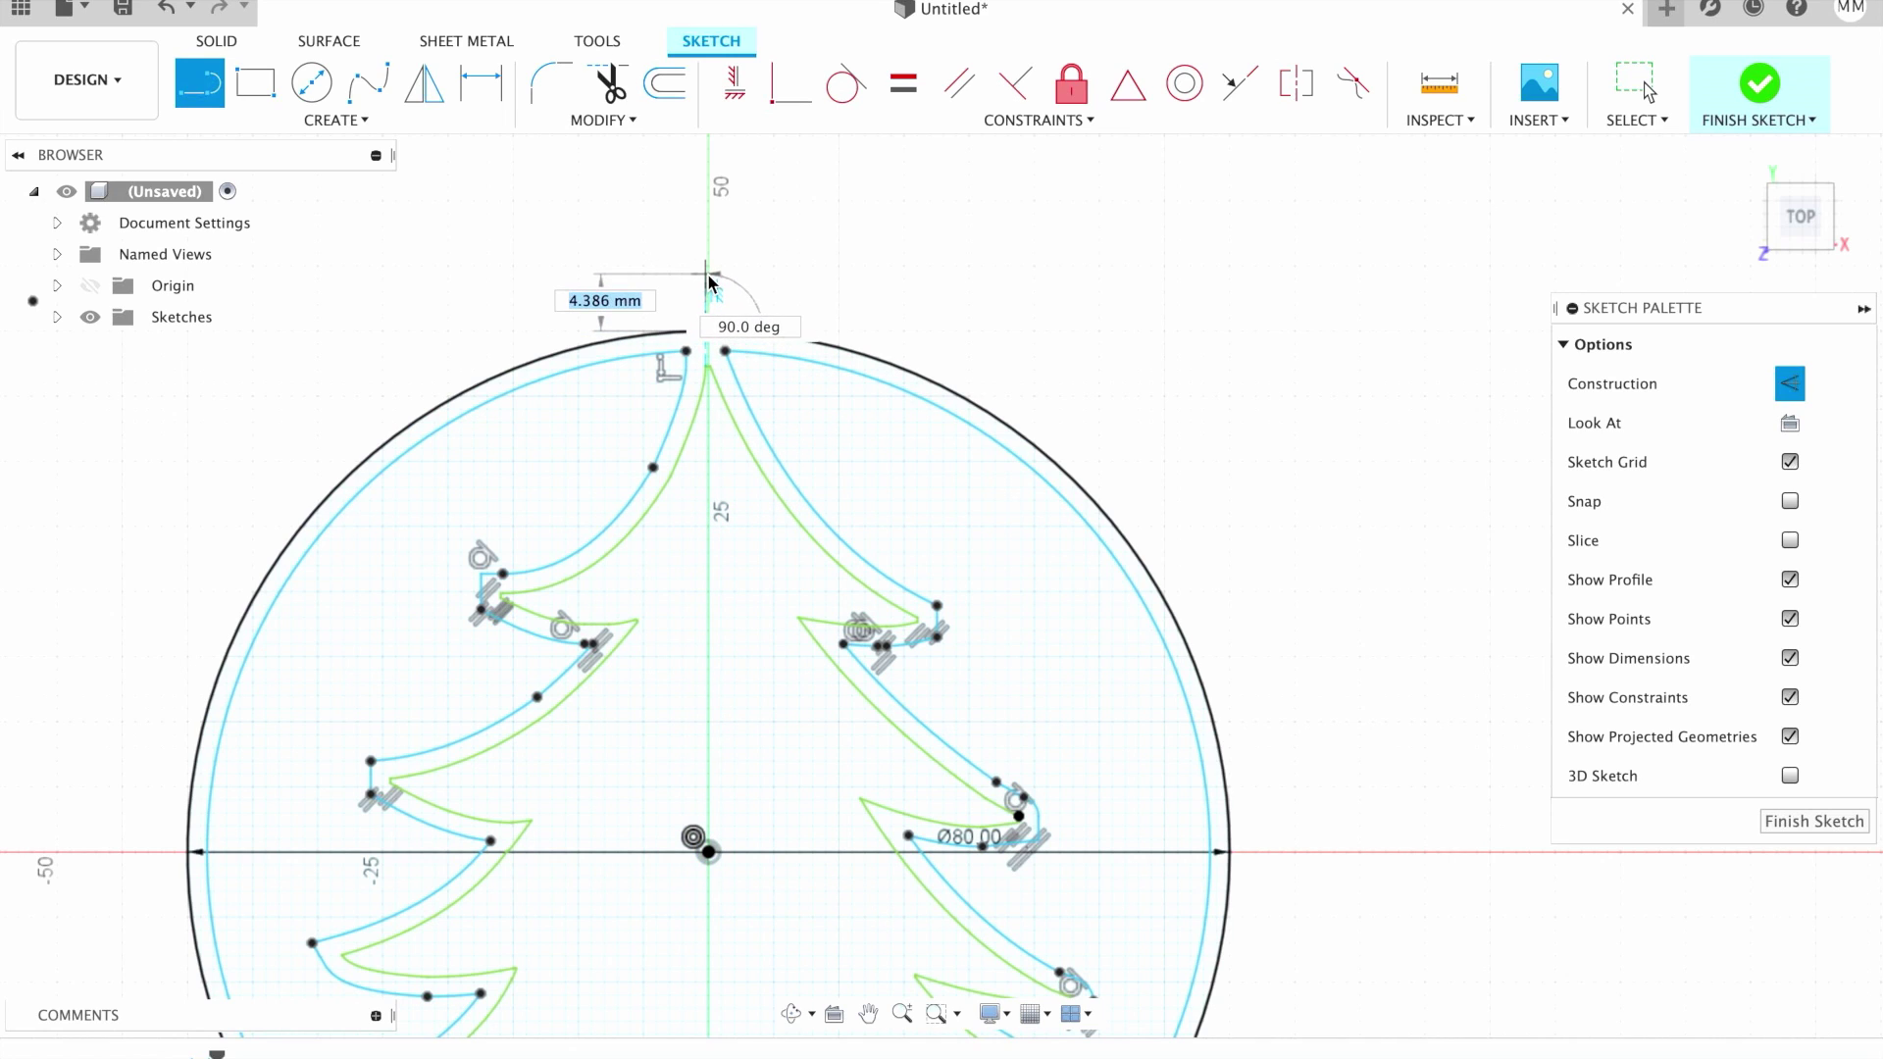
{"action": "type", "text": "6"}
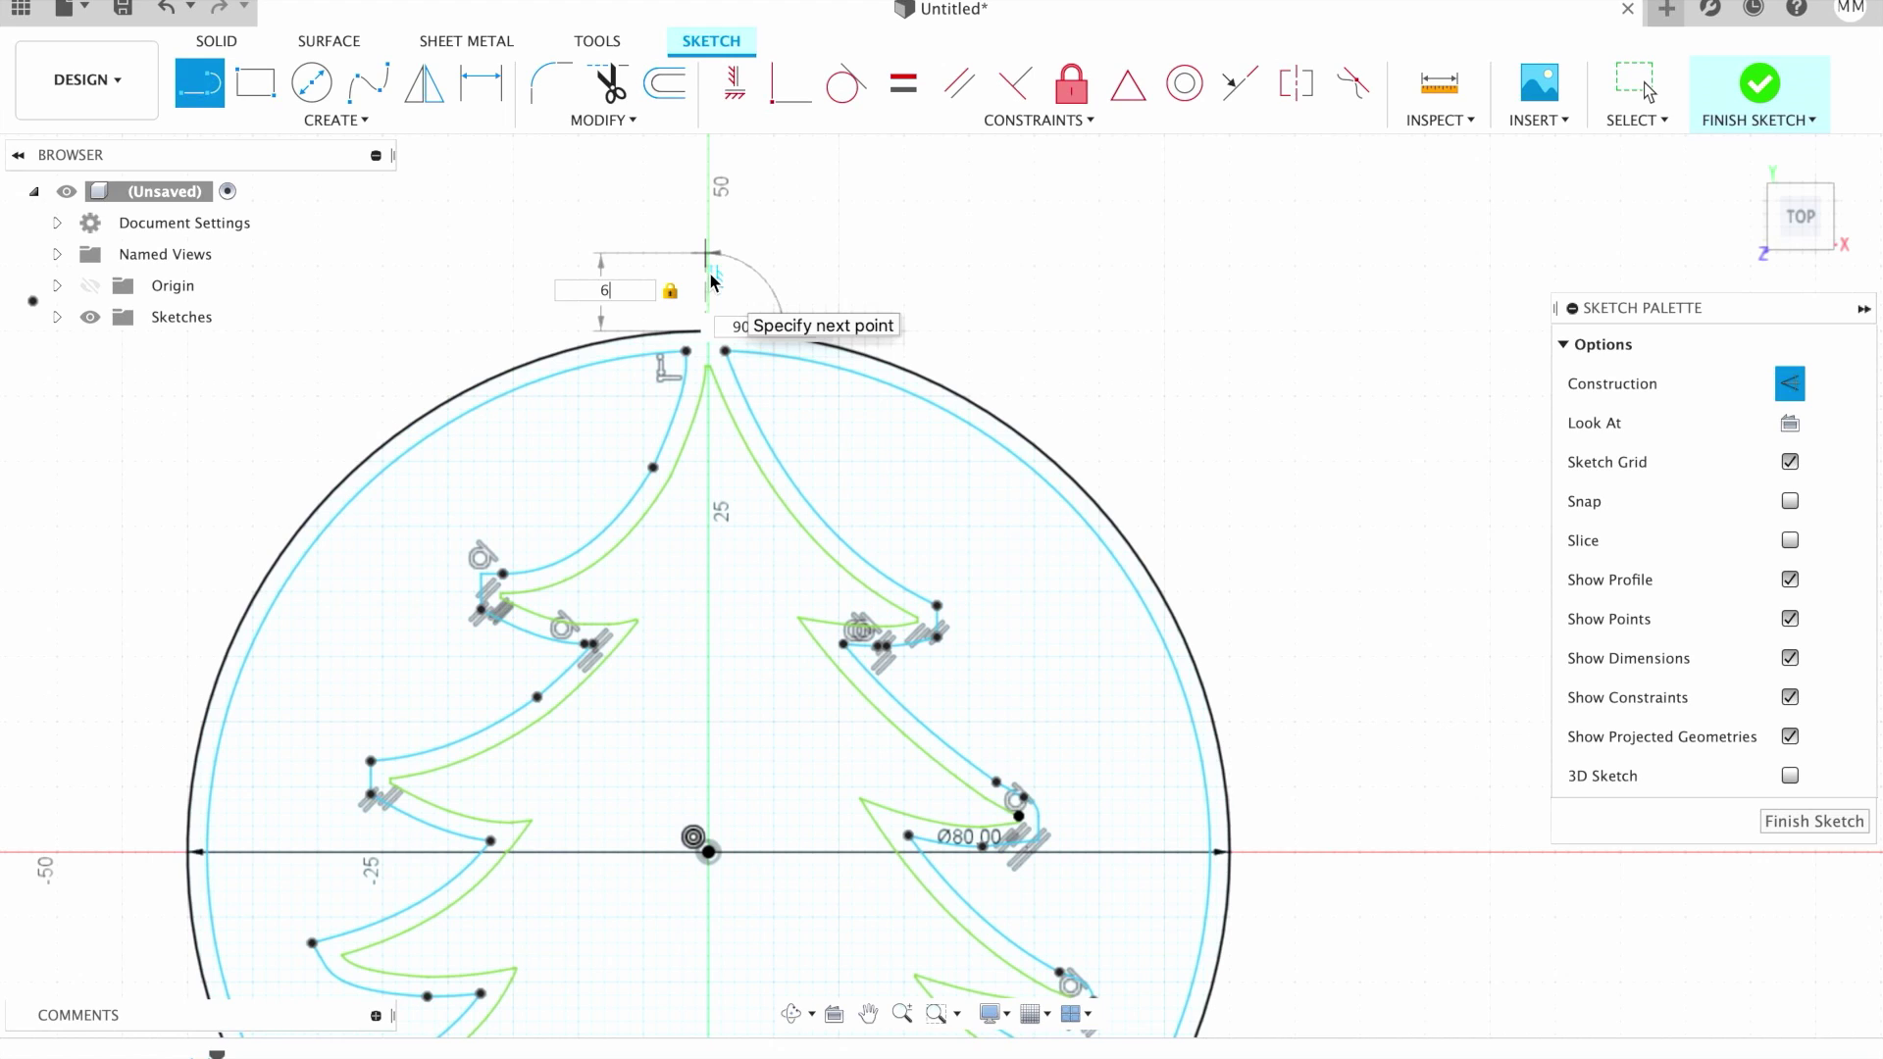
{"action": "key", "text": "Return"}
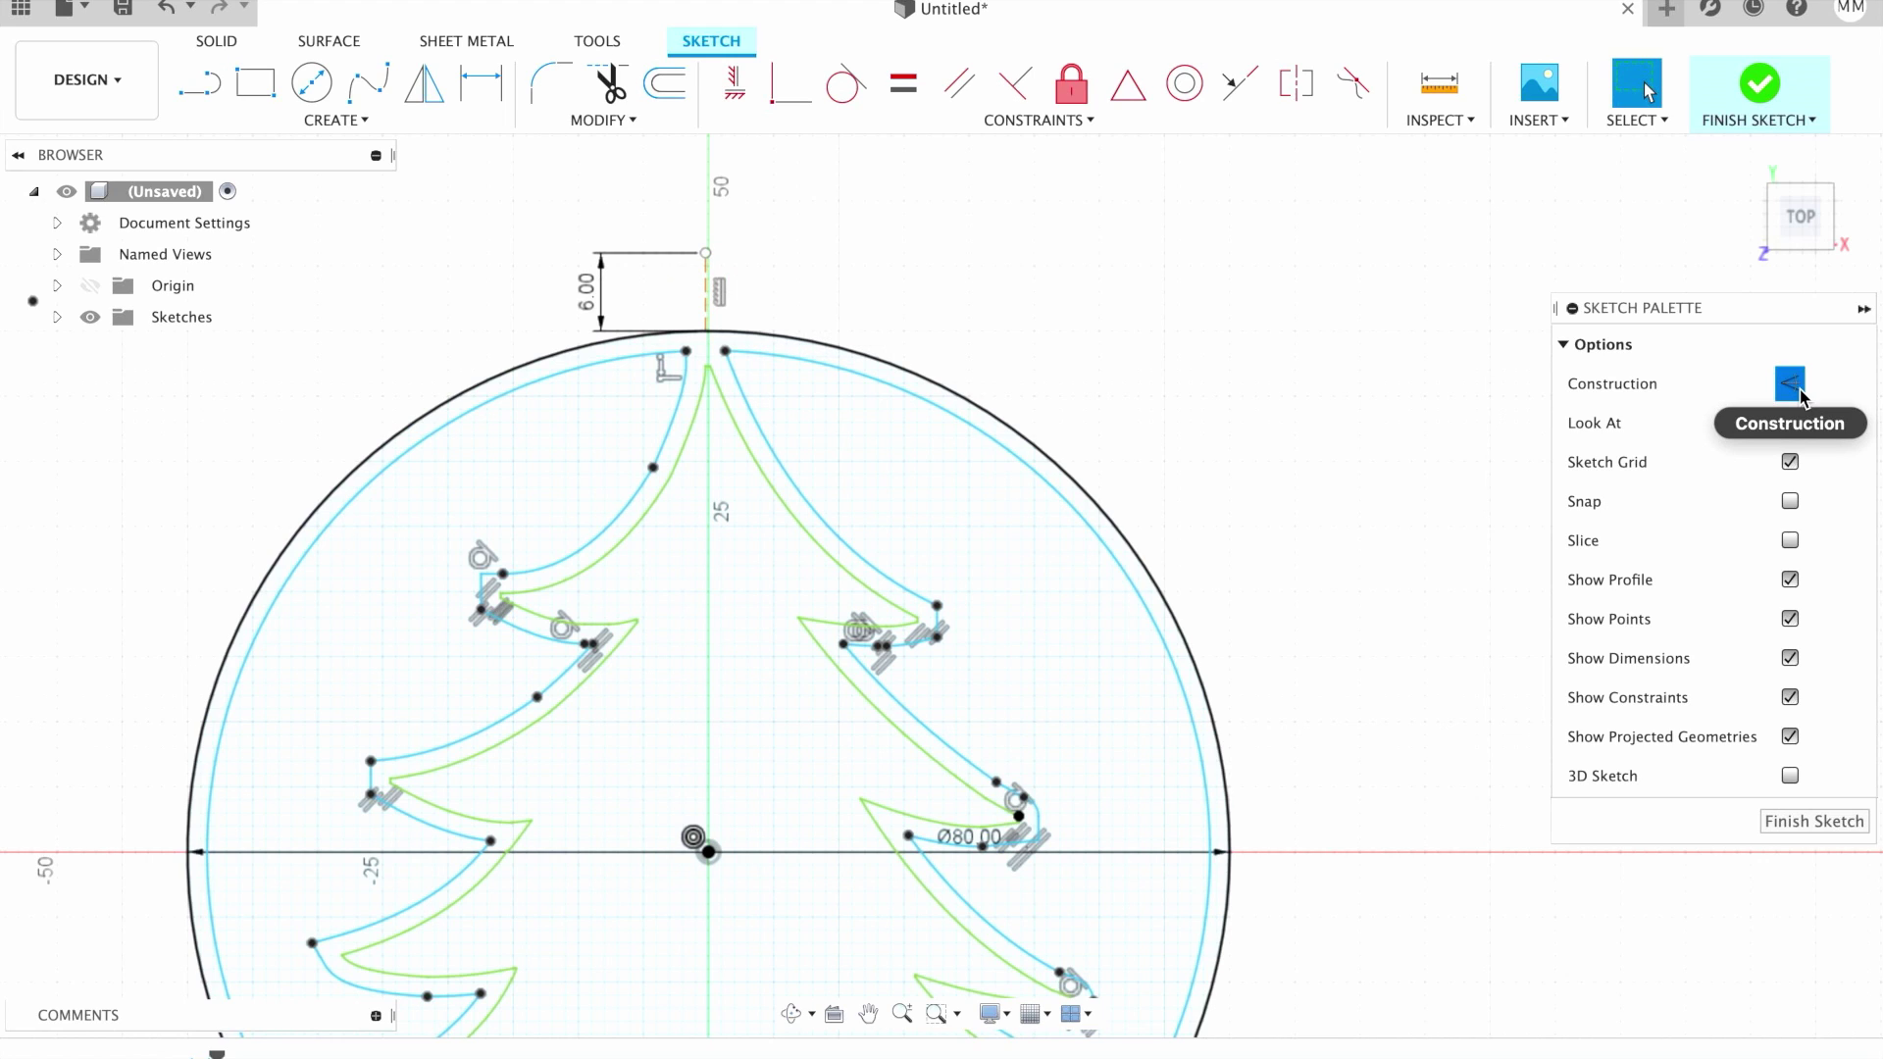
{"action": "left_click", "coordinate": [1791, 389]}
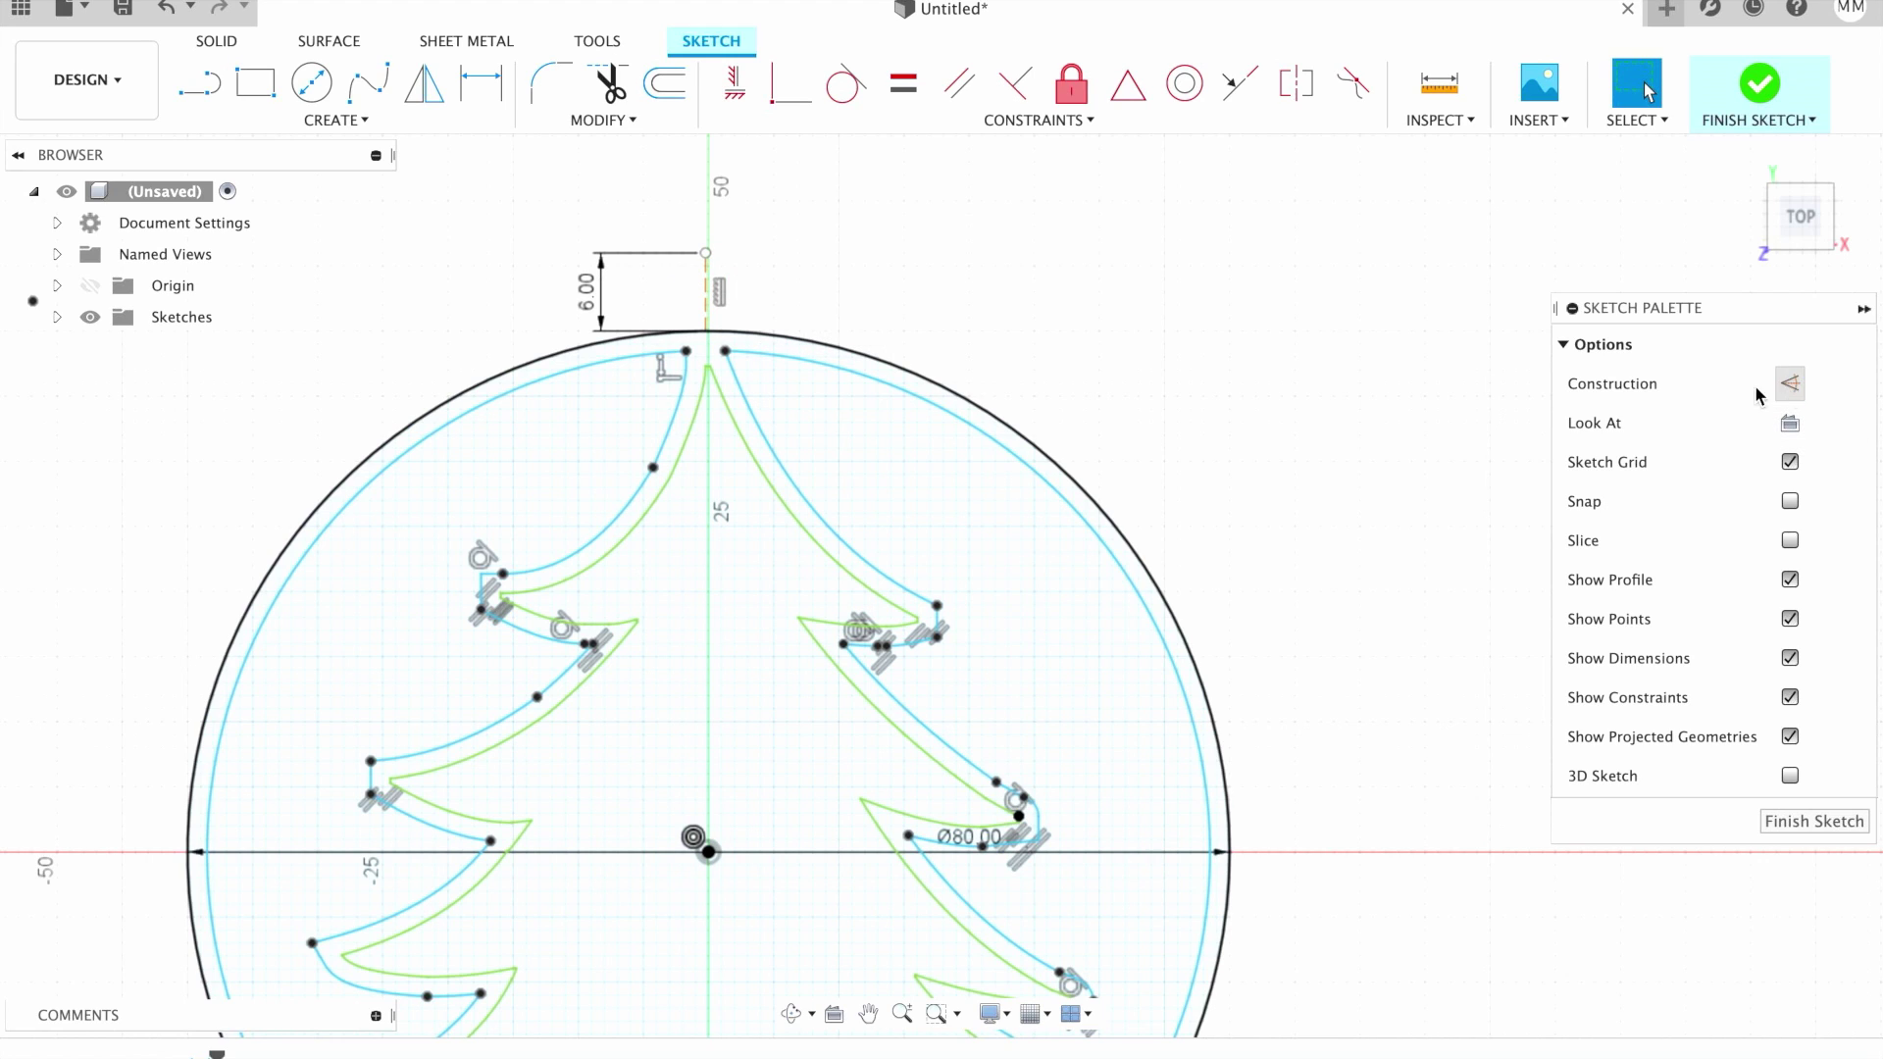
{"action": "left_click", "coordinate": [312, 85]}
{"action": "left_click", "coordinate": [706, 254]}
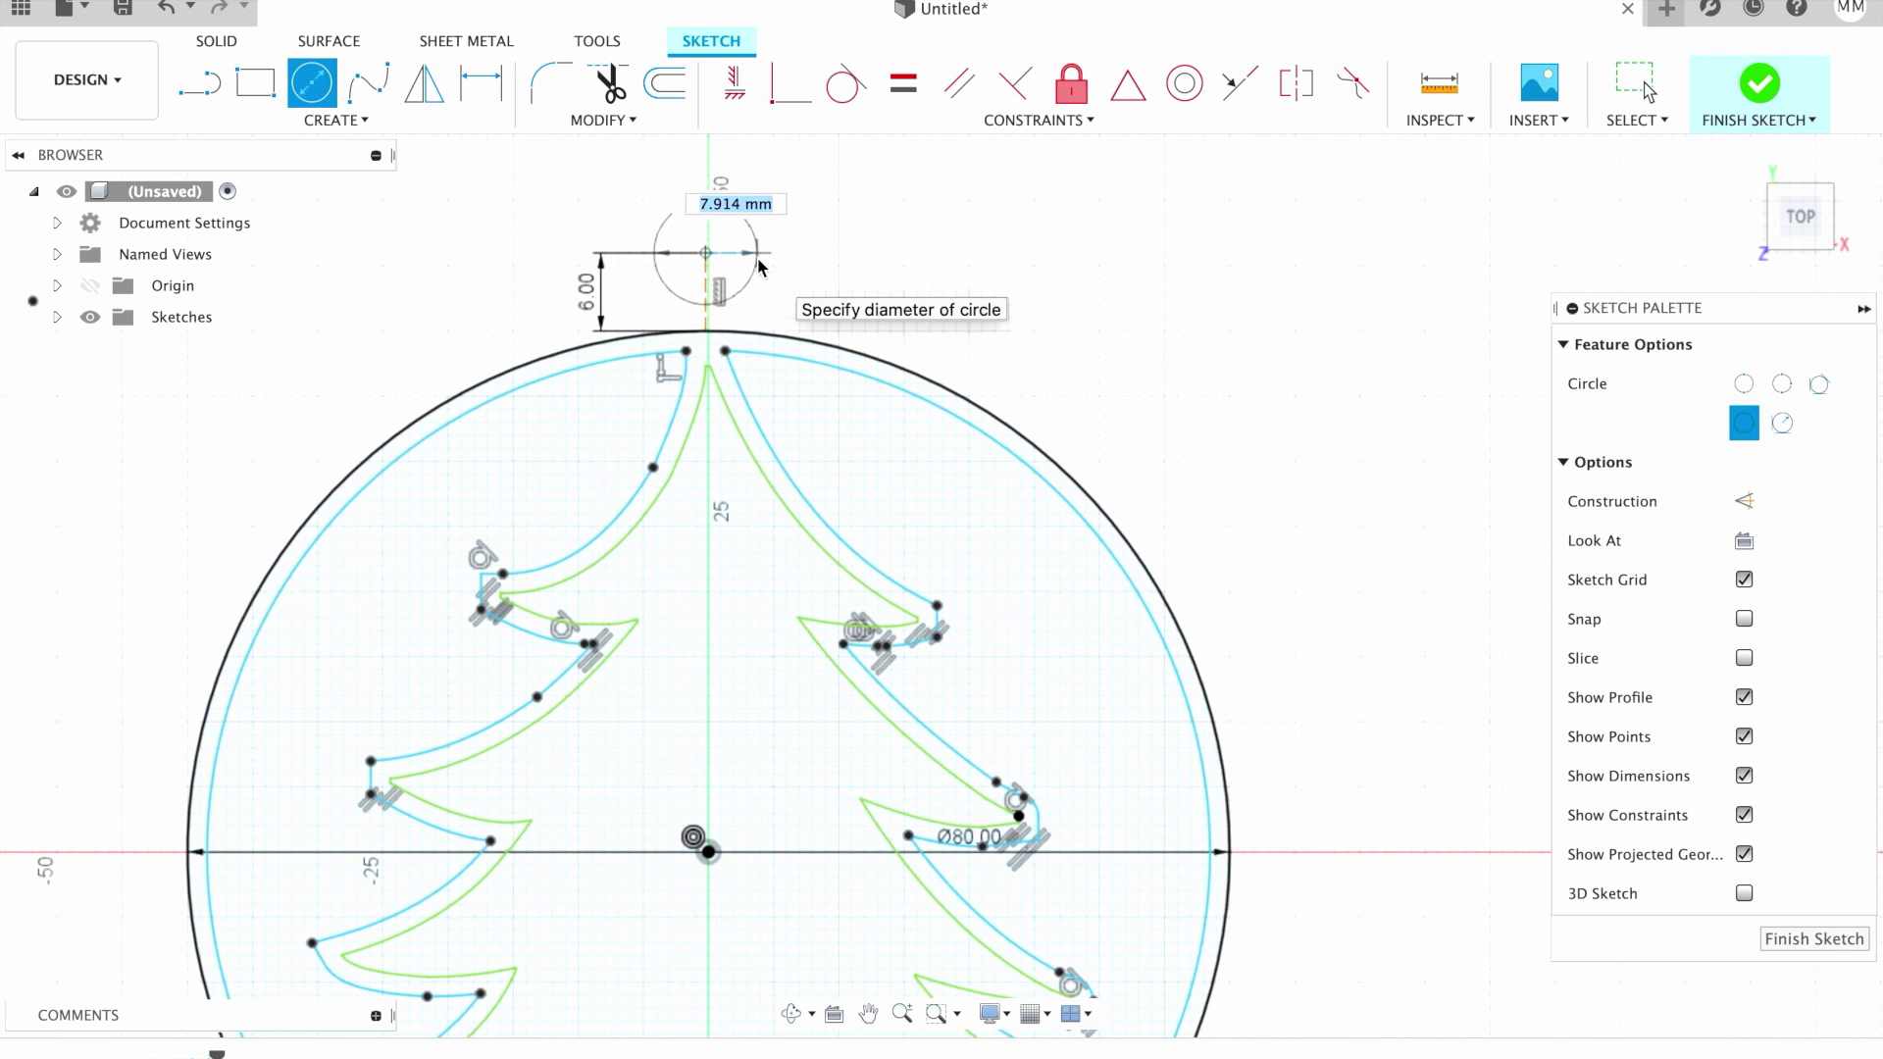
{"action": "type", "text": "6"}
{"action": "key", "text": "Return"}
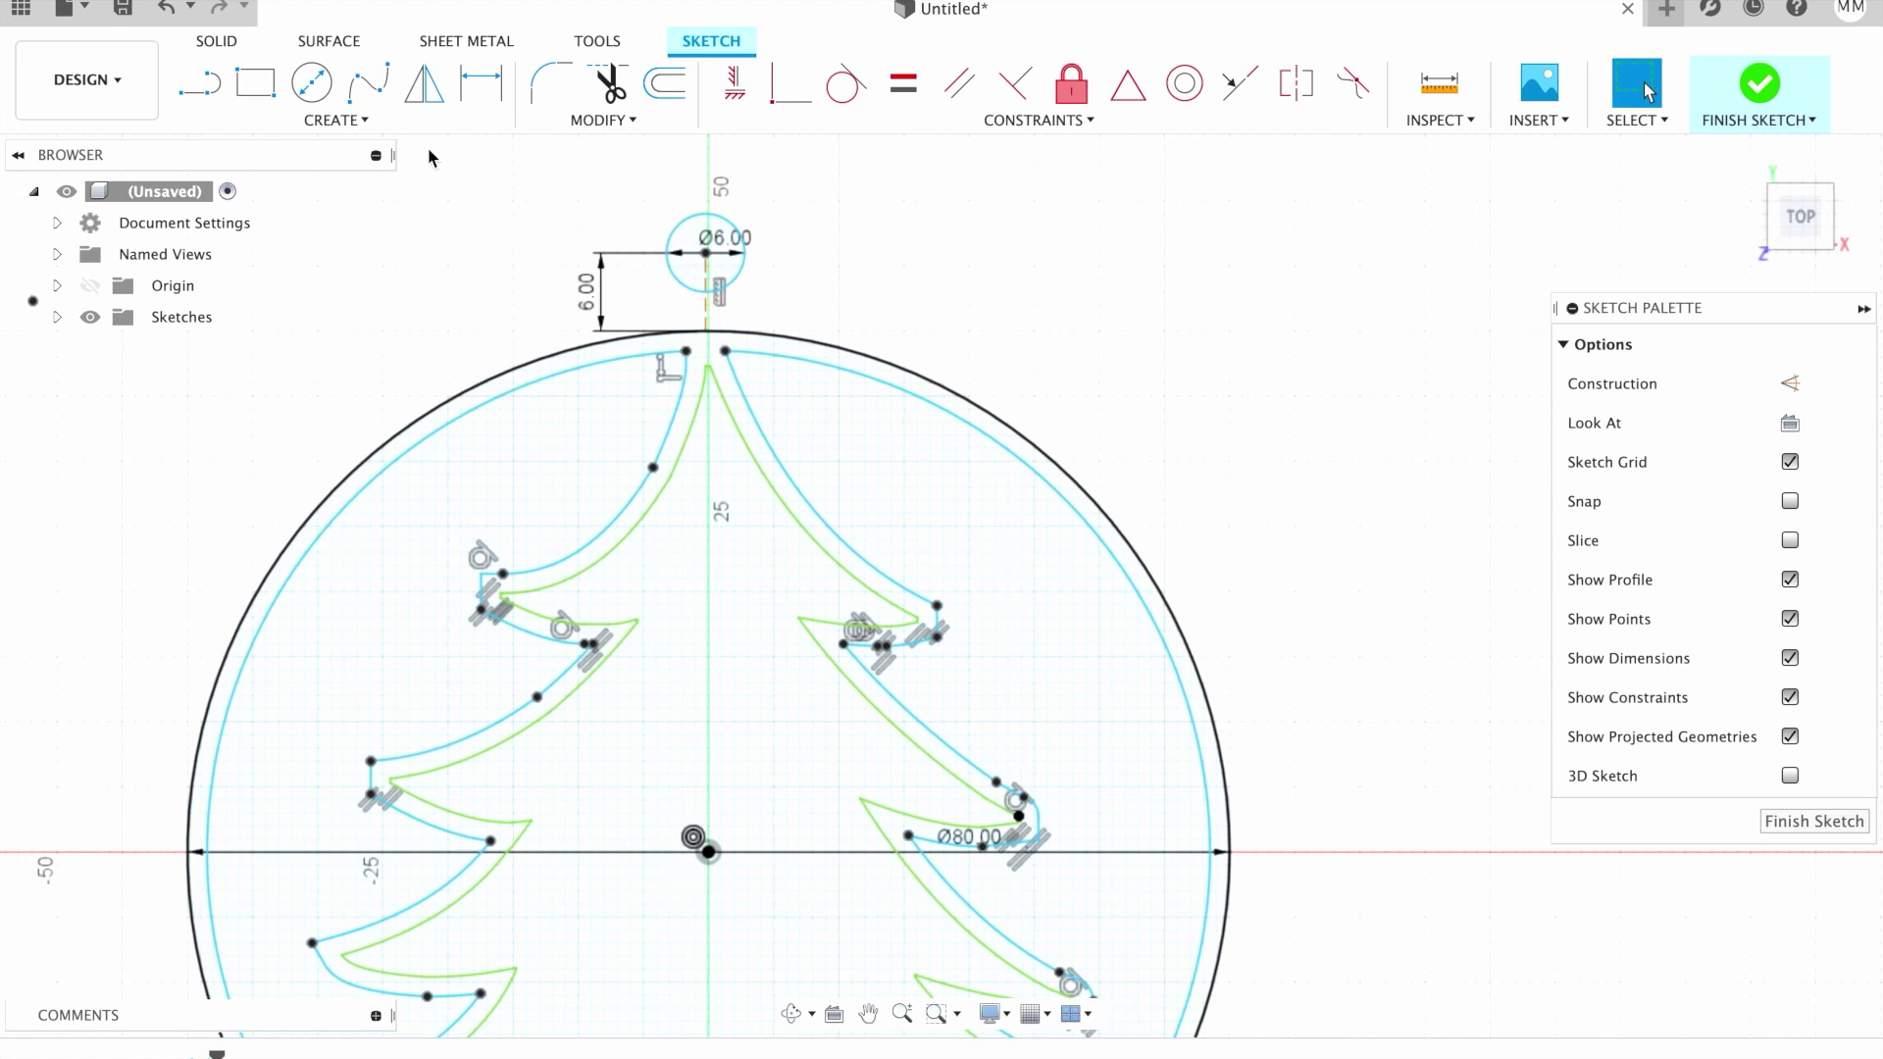
Draw a line from the loop centre down to the ring and a 4 mm hole circle.
{"action": "left_click", "coordinate": [196, 95]}
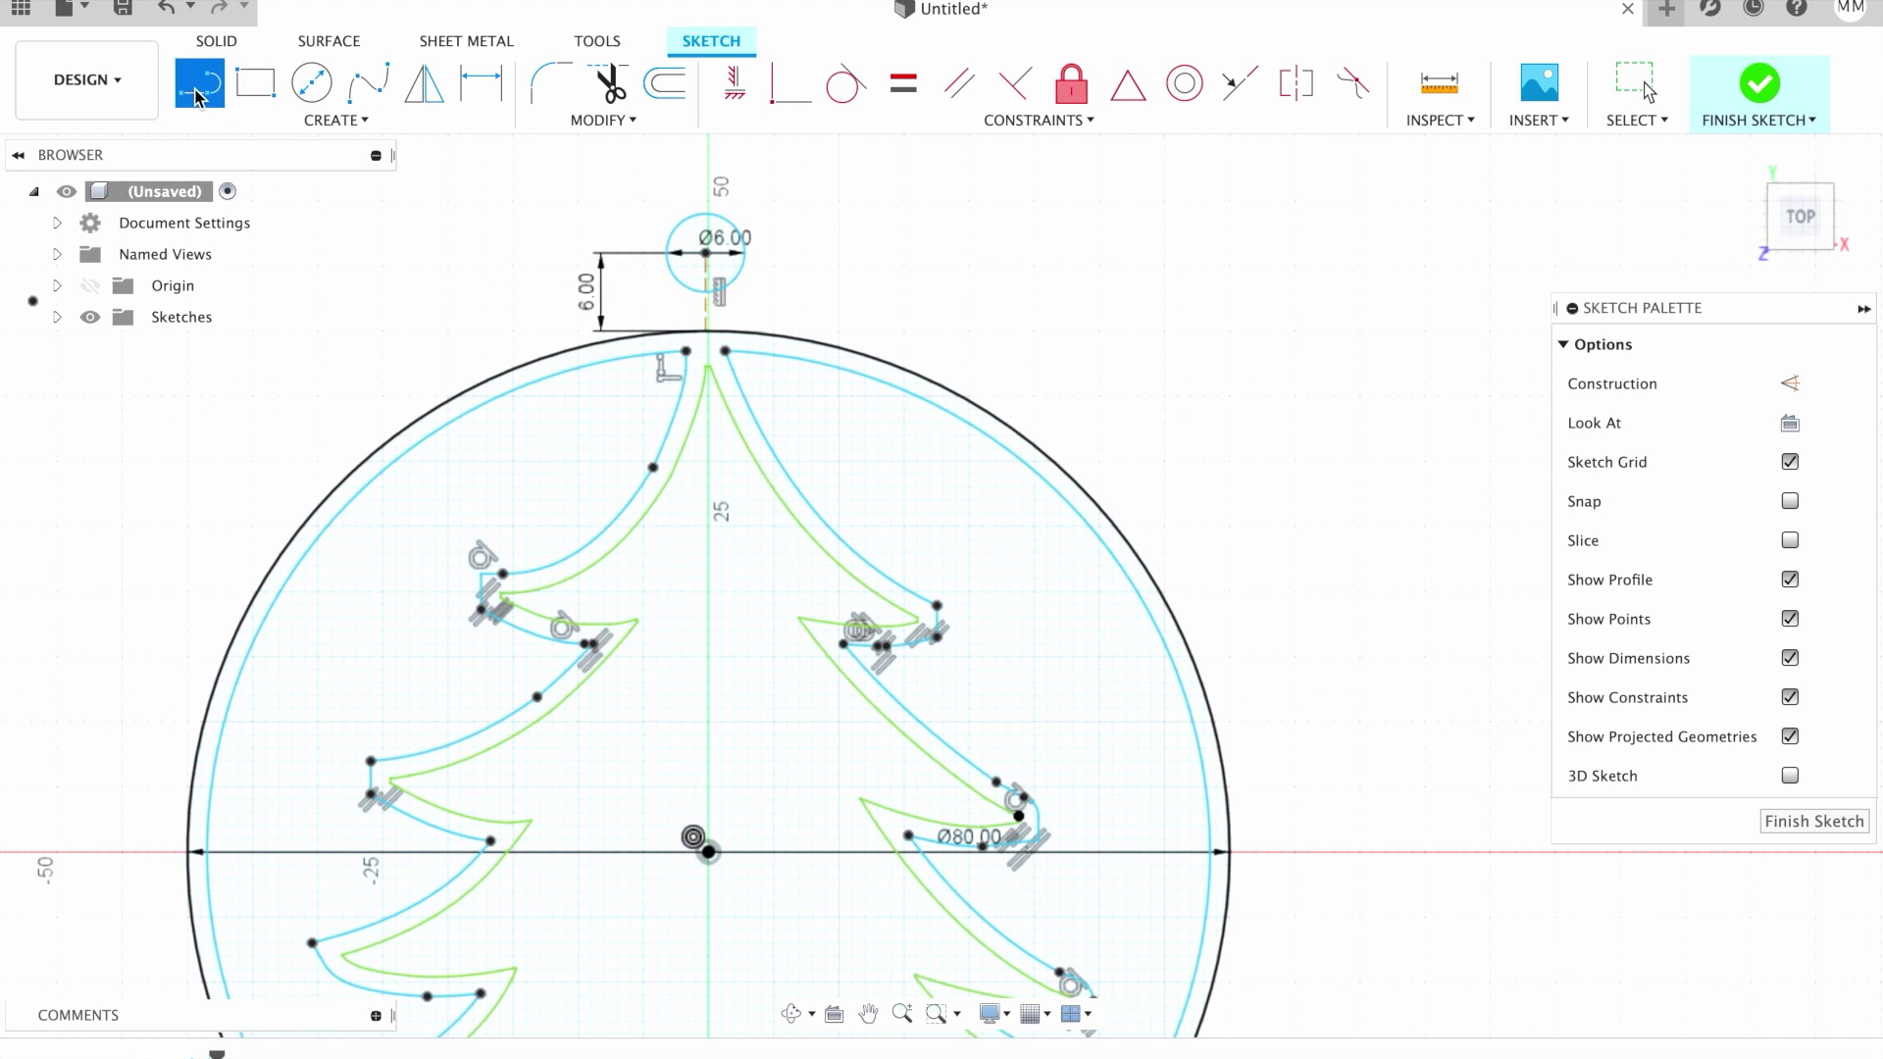
{"action": "left_click", "coordinate": [708, 256]}
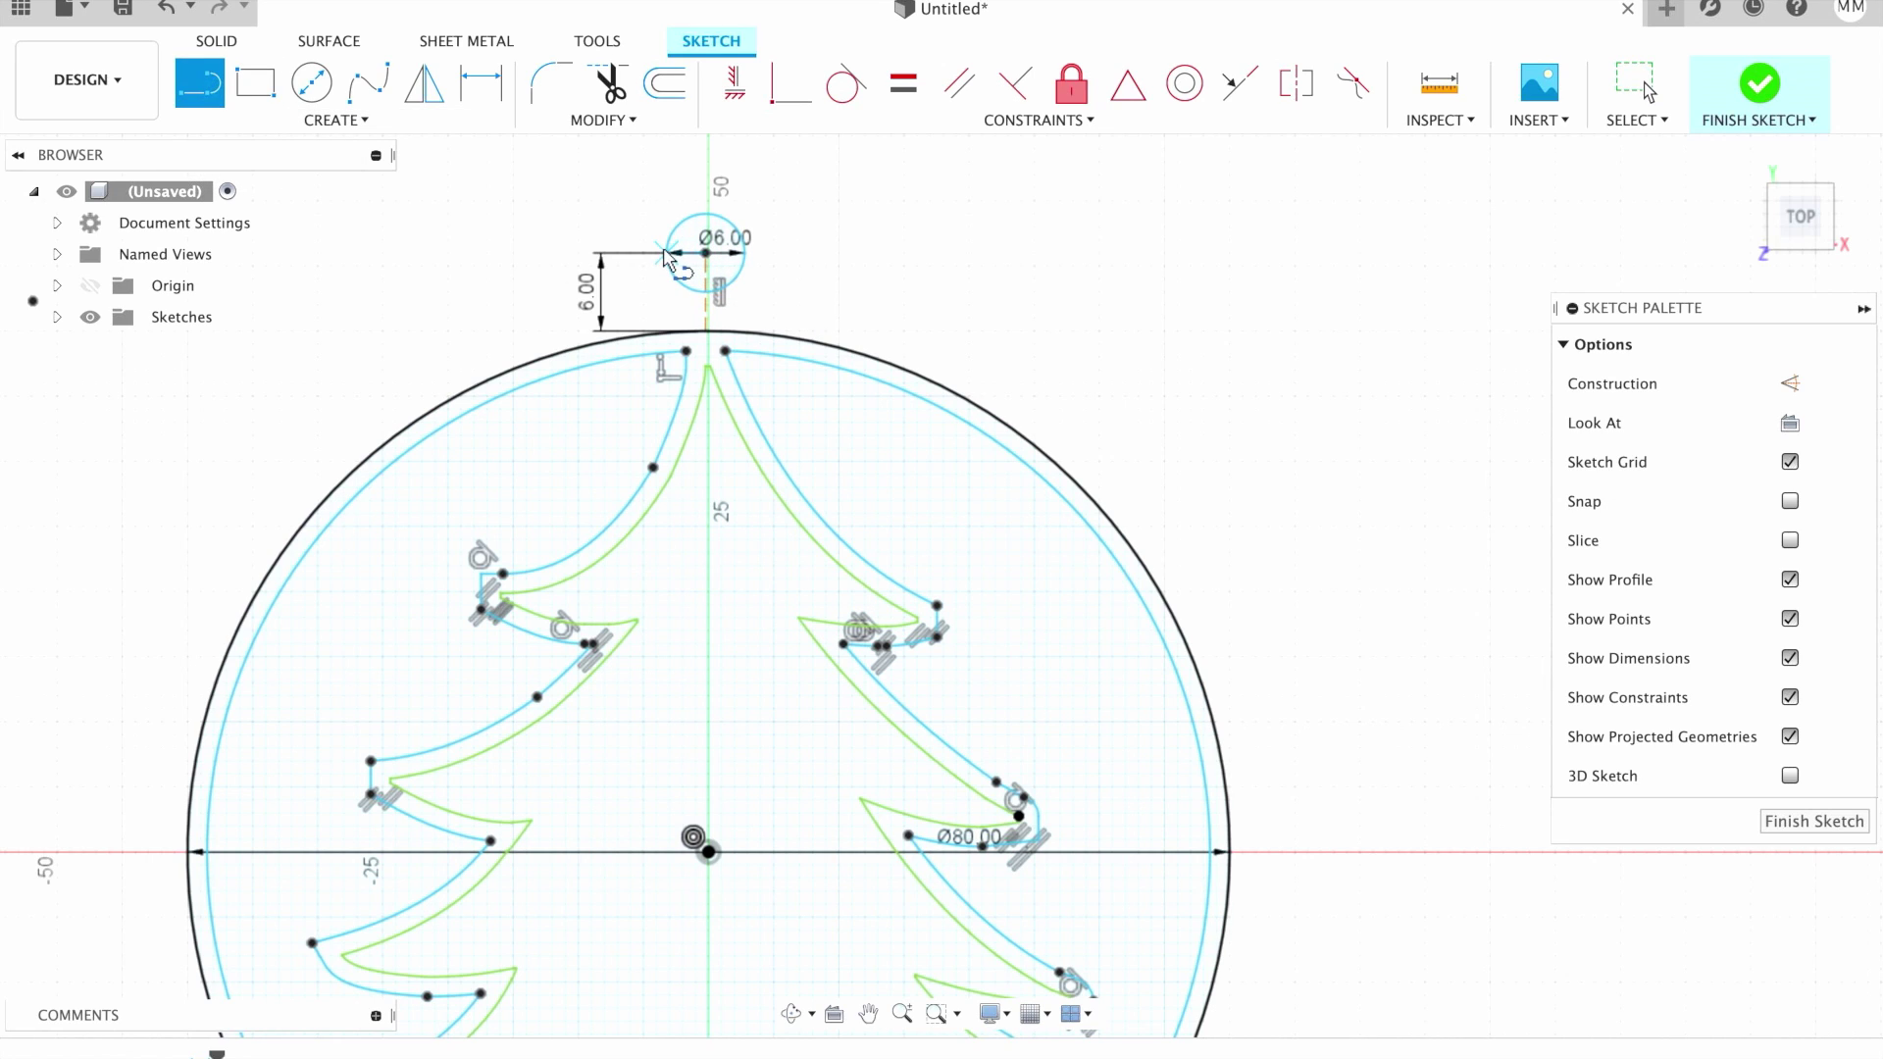
{"action": "left_click", "coordinate": [674, 342]}
{"action": "key", "text": "c"}
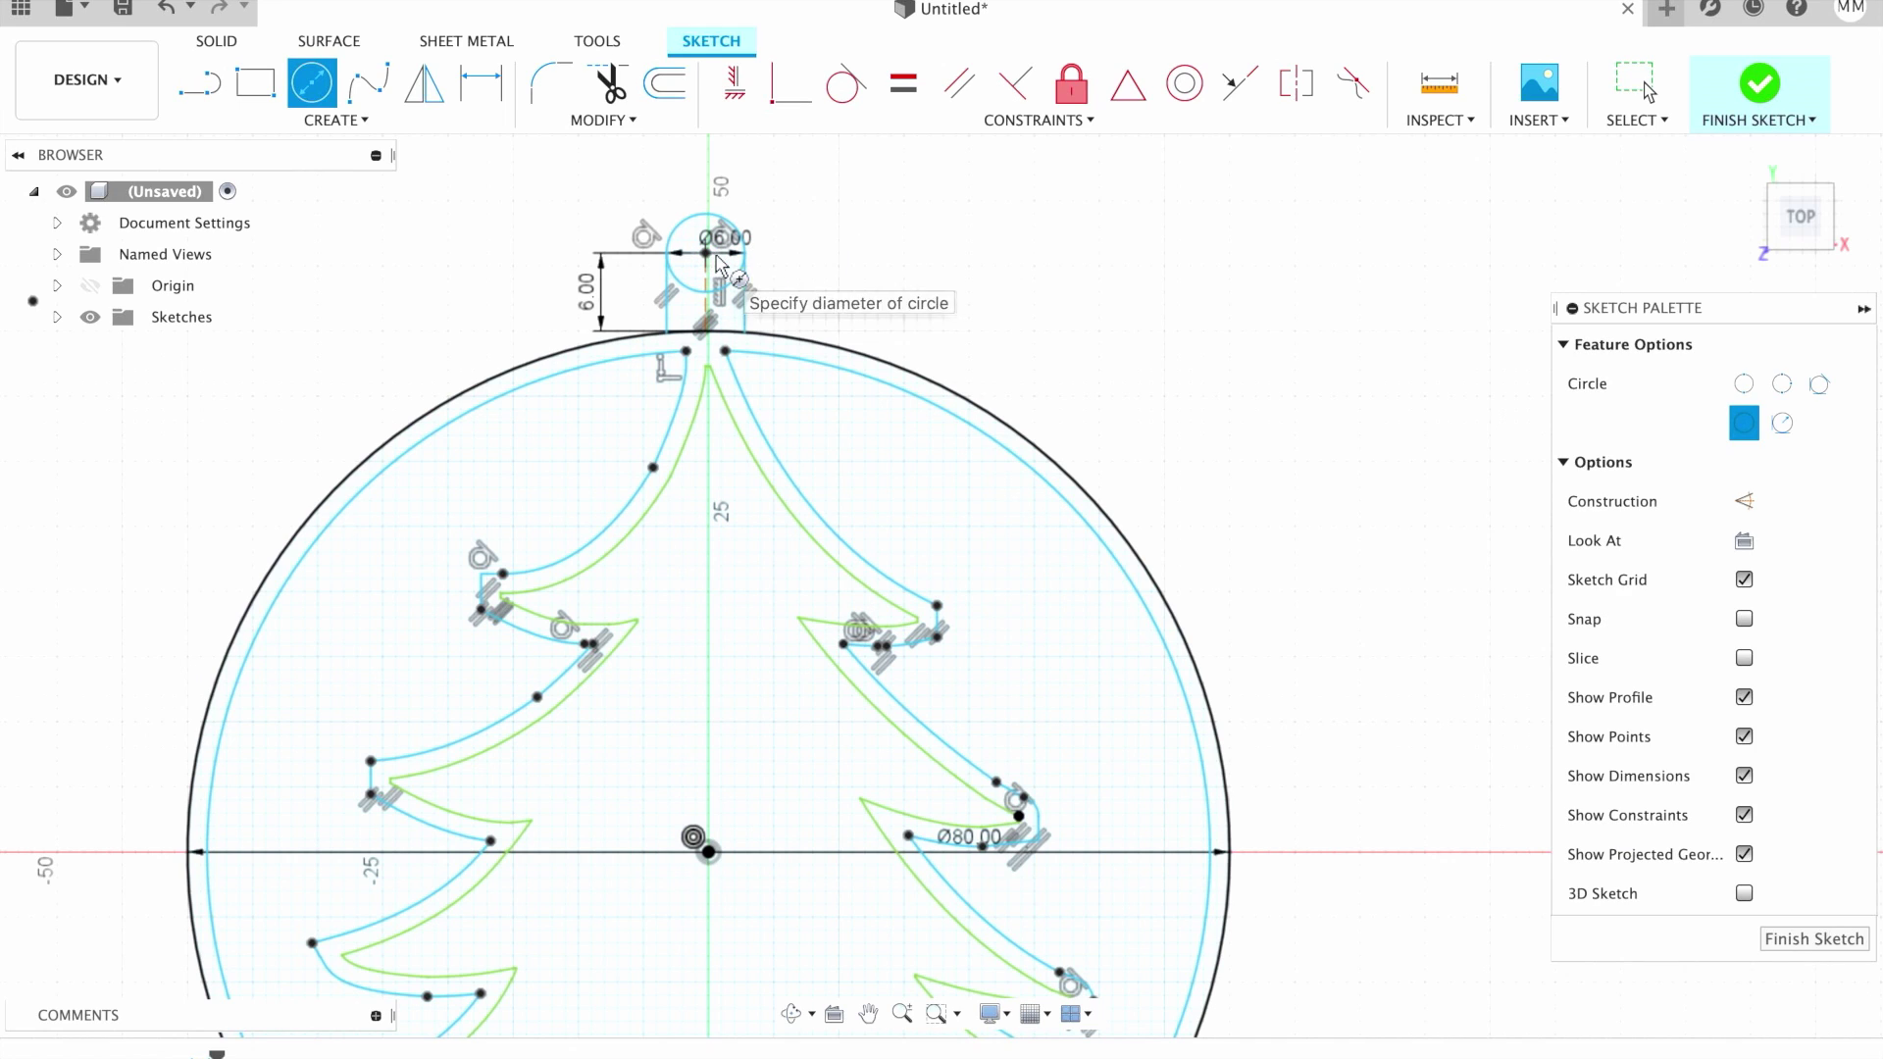
{"action": "type", "text": "4"}
{"action": "key", "text": "Return"}
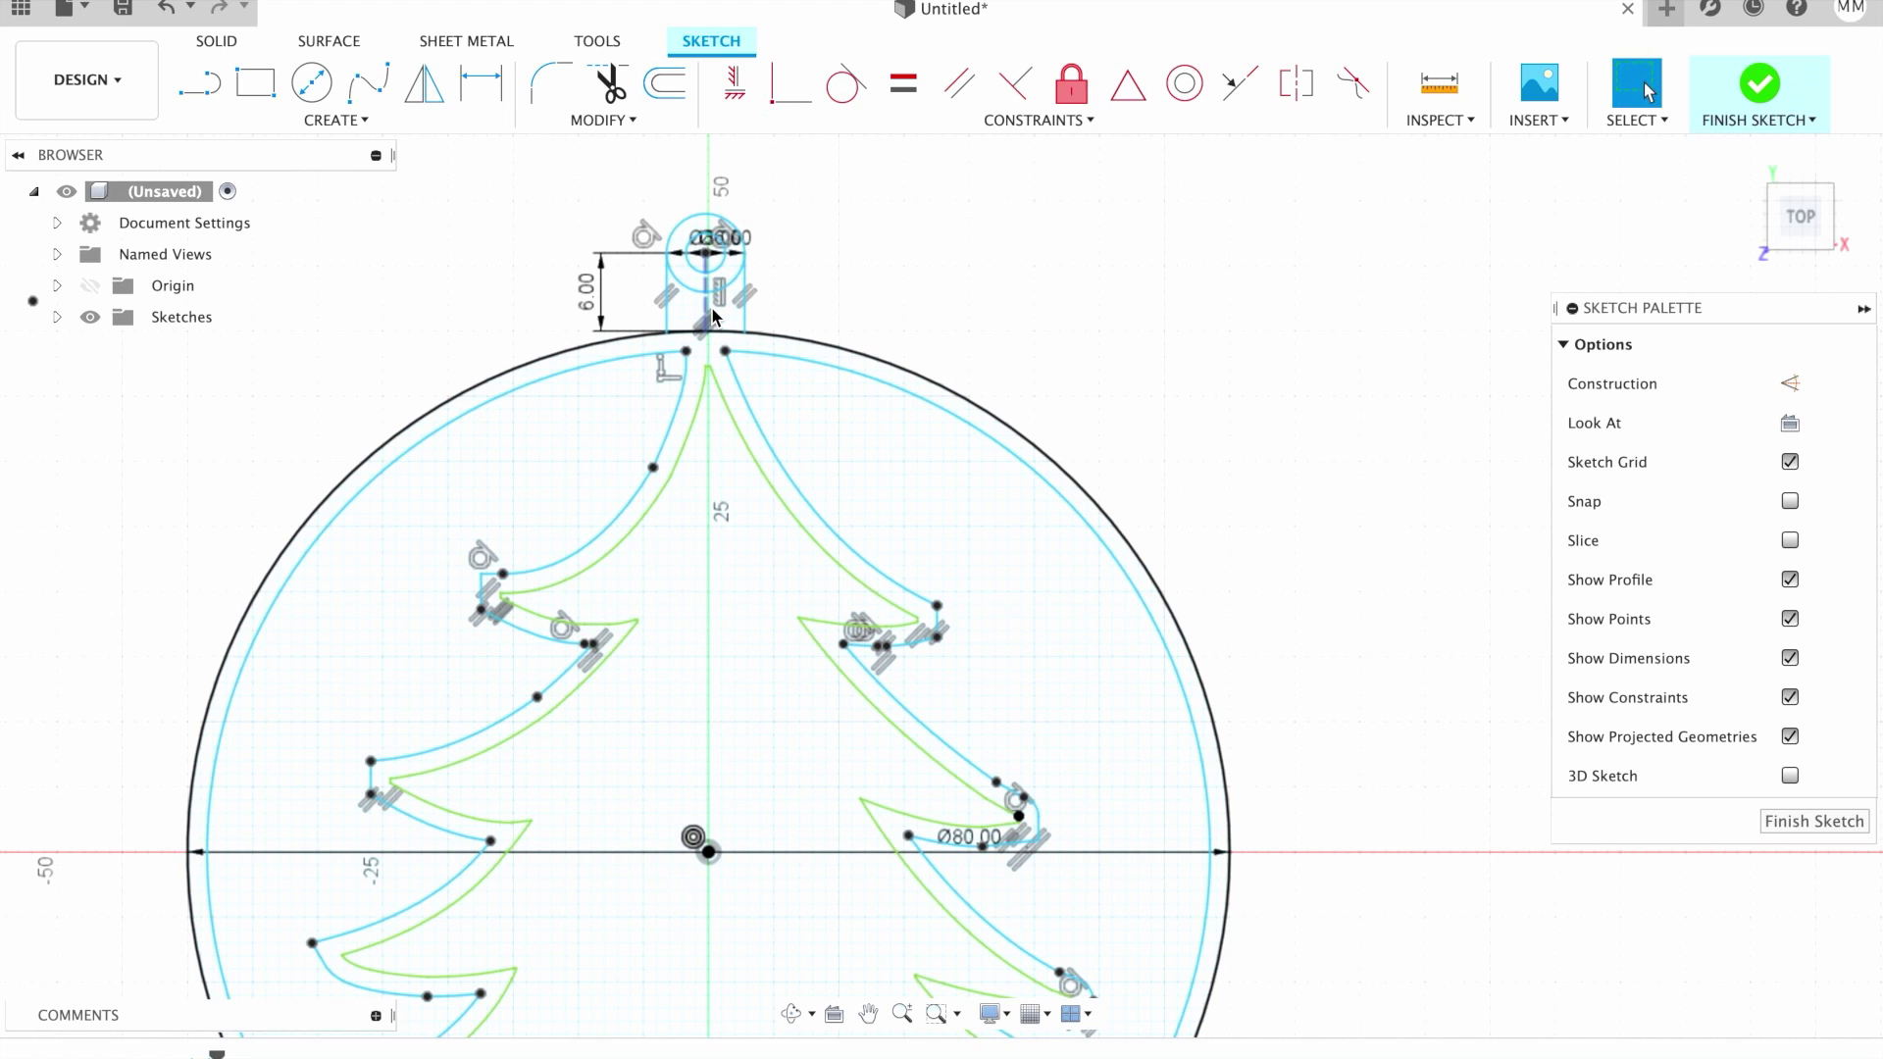
{"action": "key", "text": "t"}
Trim the ring arc under the loop neck and the loop's bottom arc.
{"action": "left_click", "coordinate": [706, 280]}
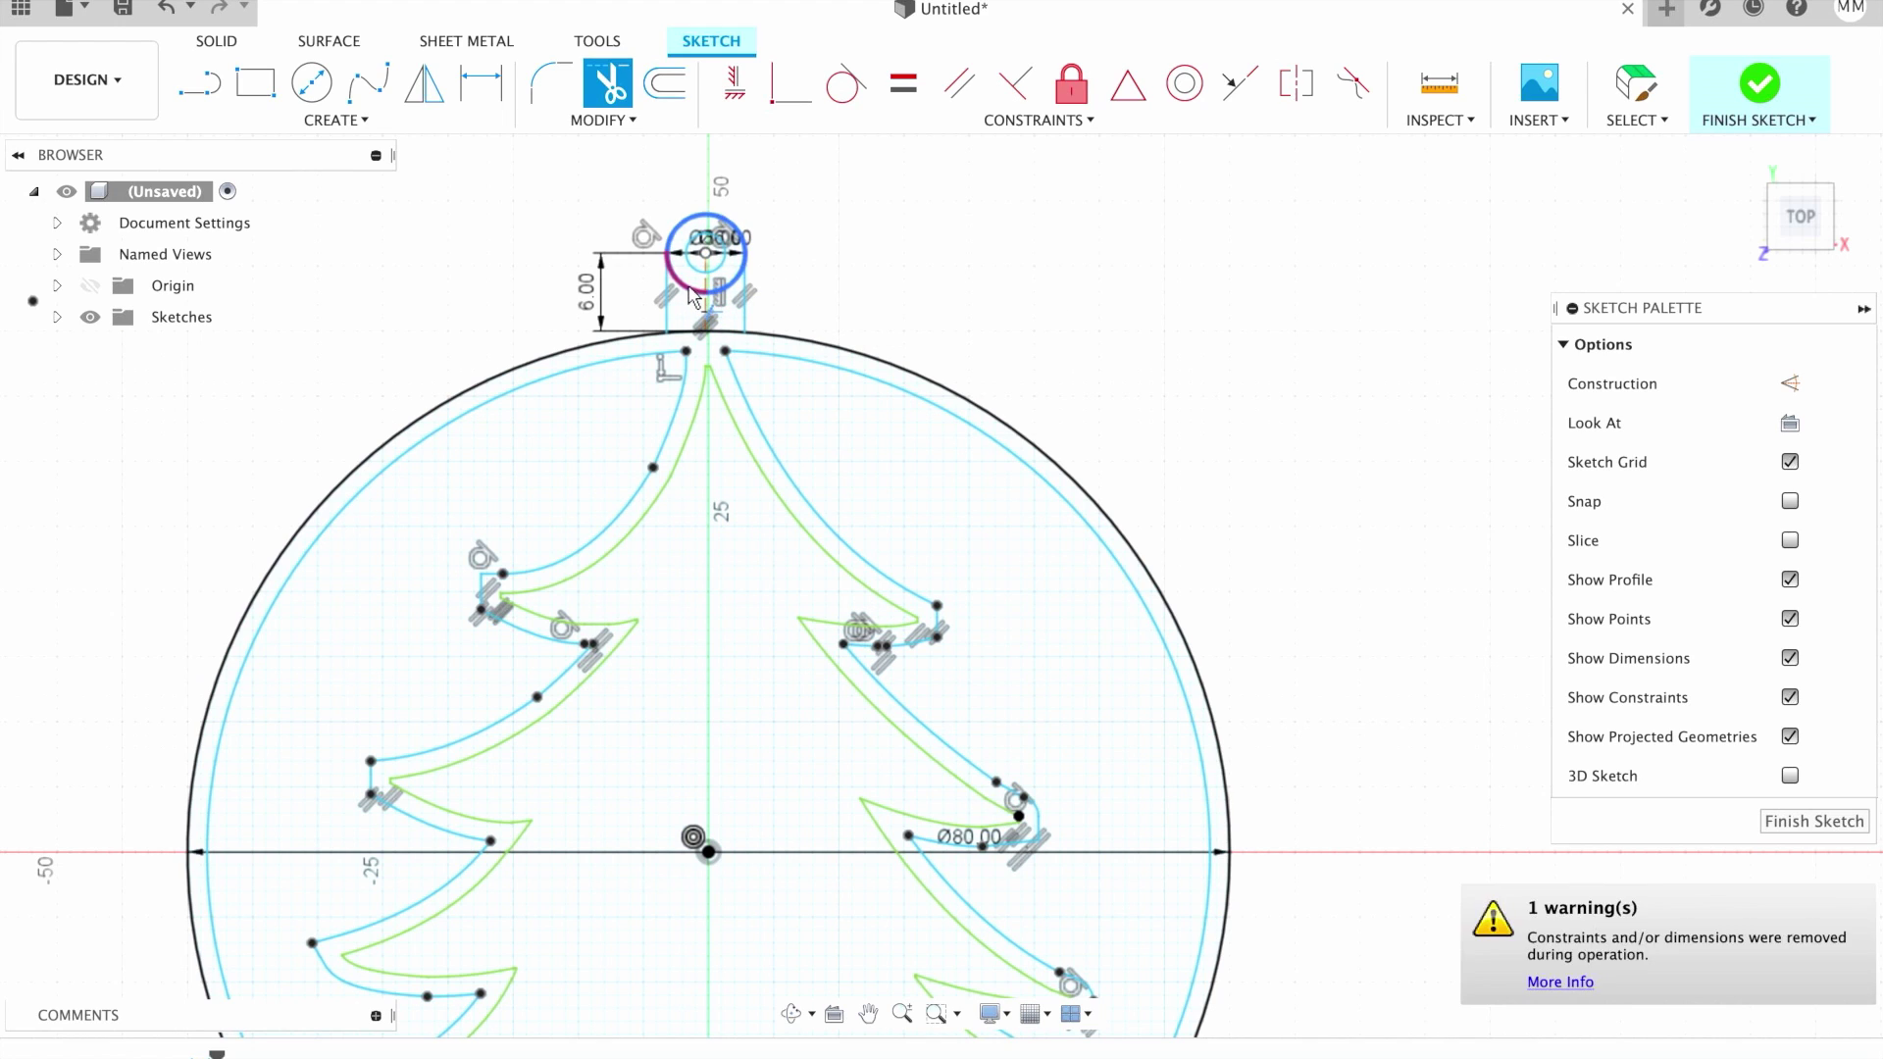
{"action": "left_click", "coordinate": [692, 336]}
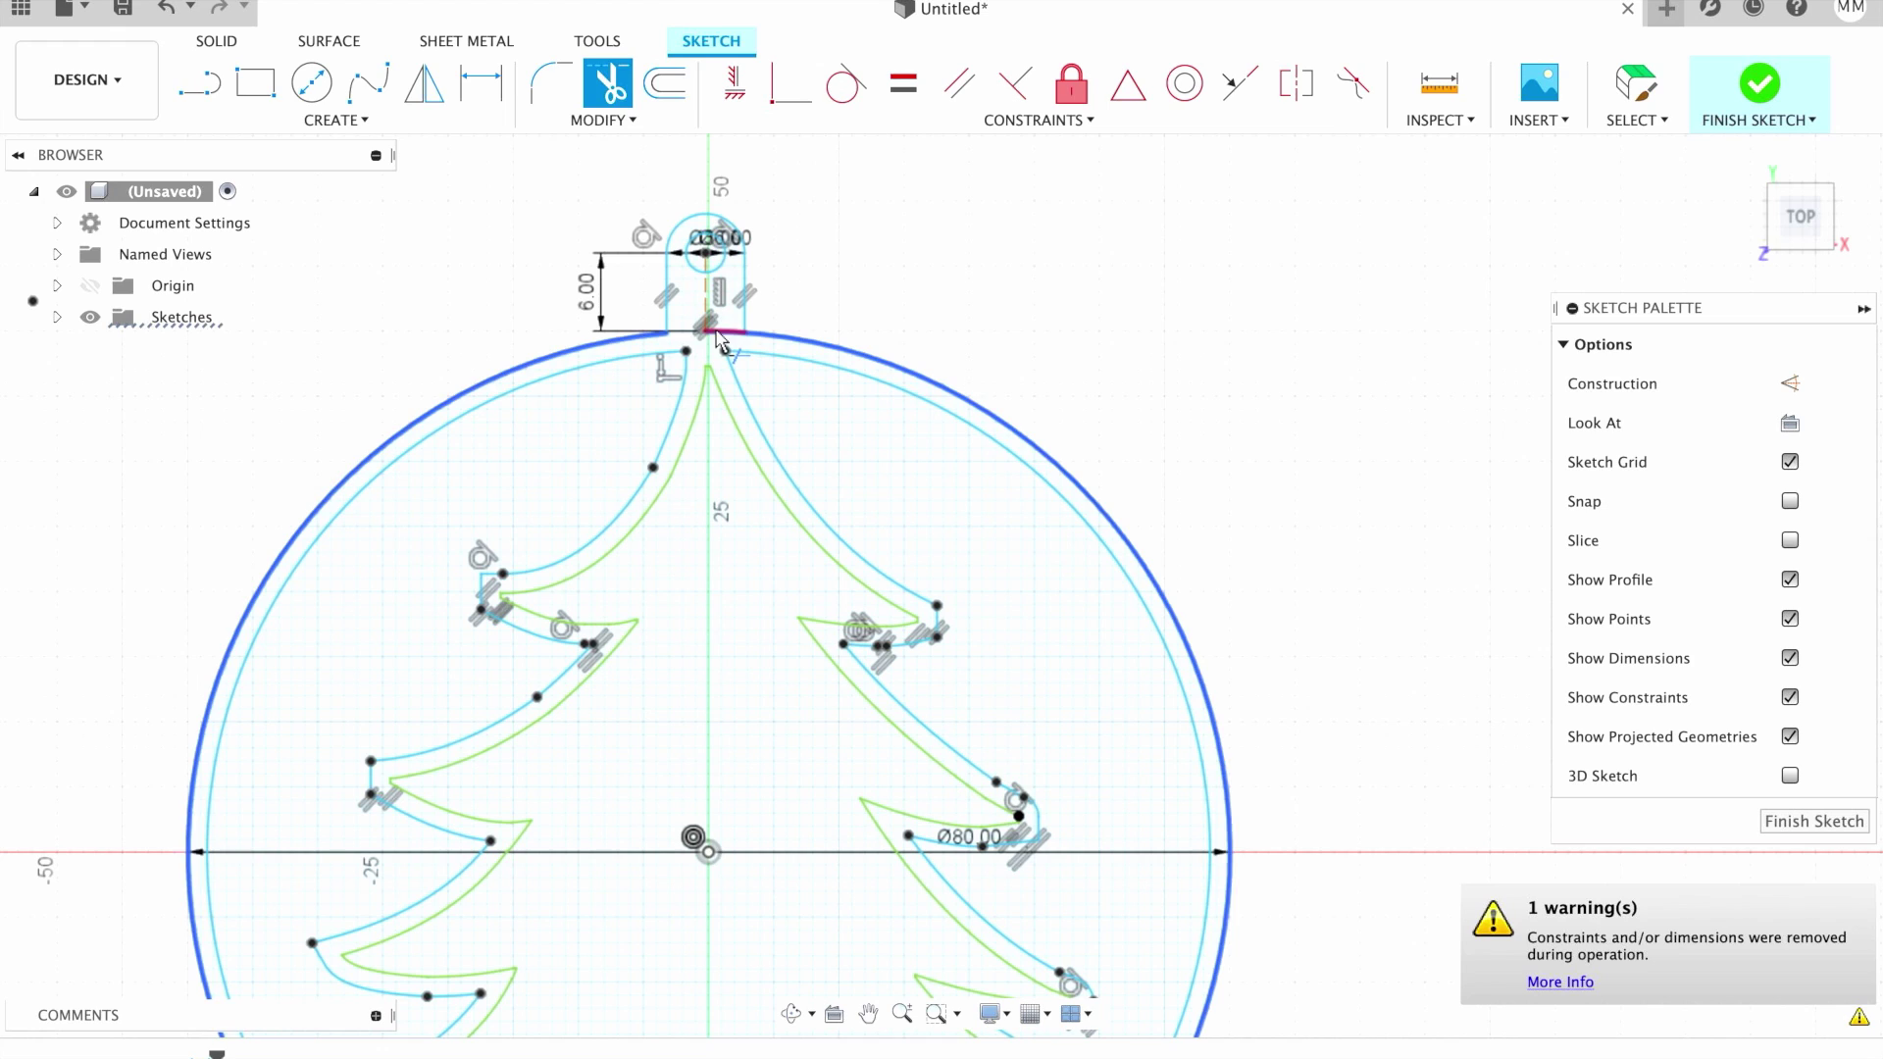
{"action": "left_click", "coordinate": [709, 287]}
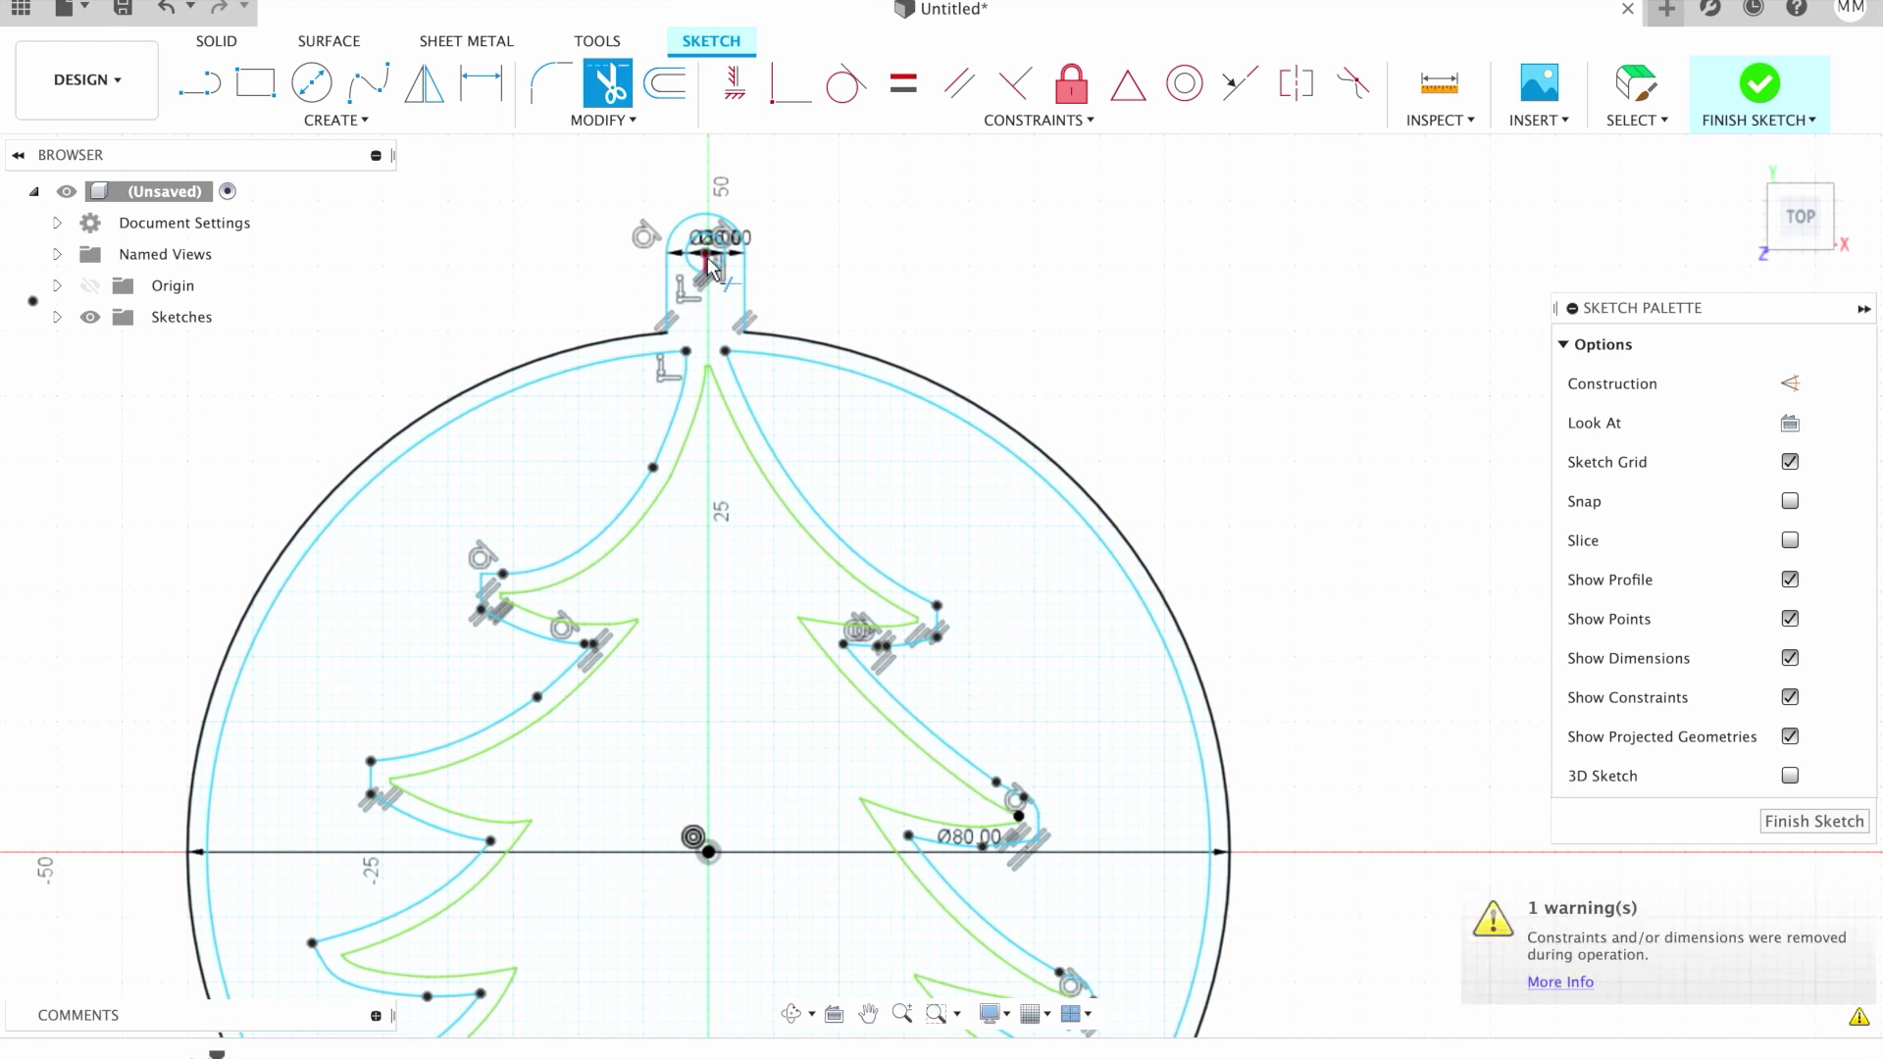
Round both neck-to-ring corners with 2 mm fillets.
{"action": "left_click", "coordinate": [552, 85]}
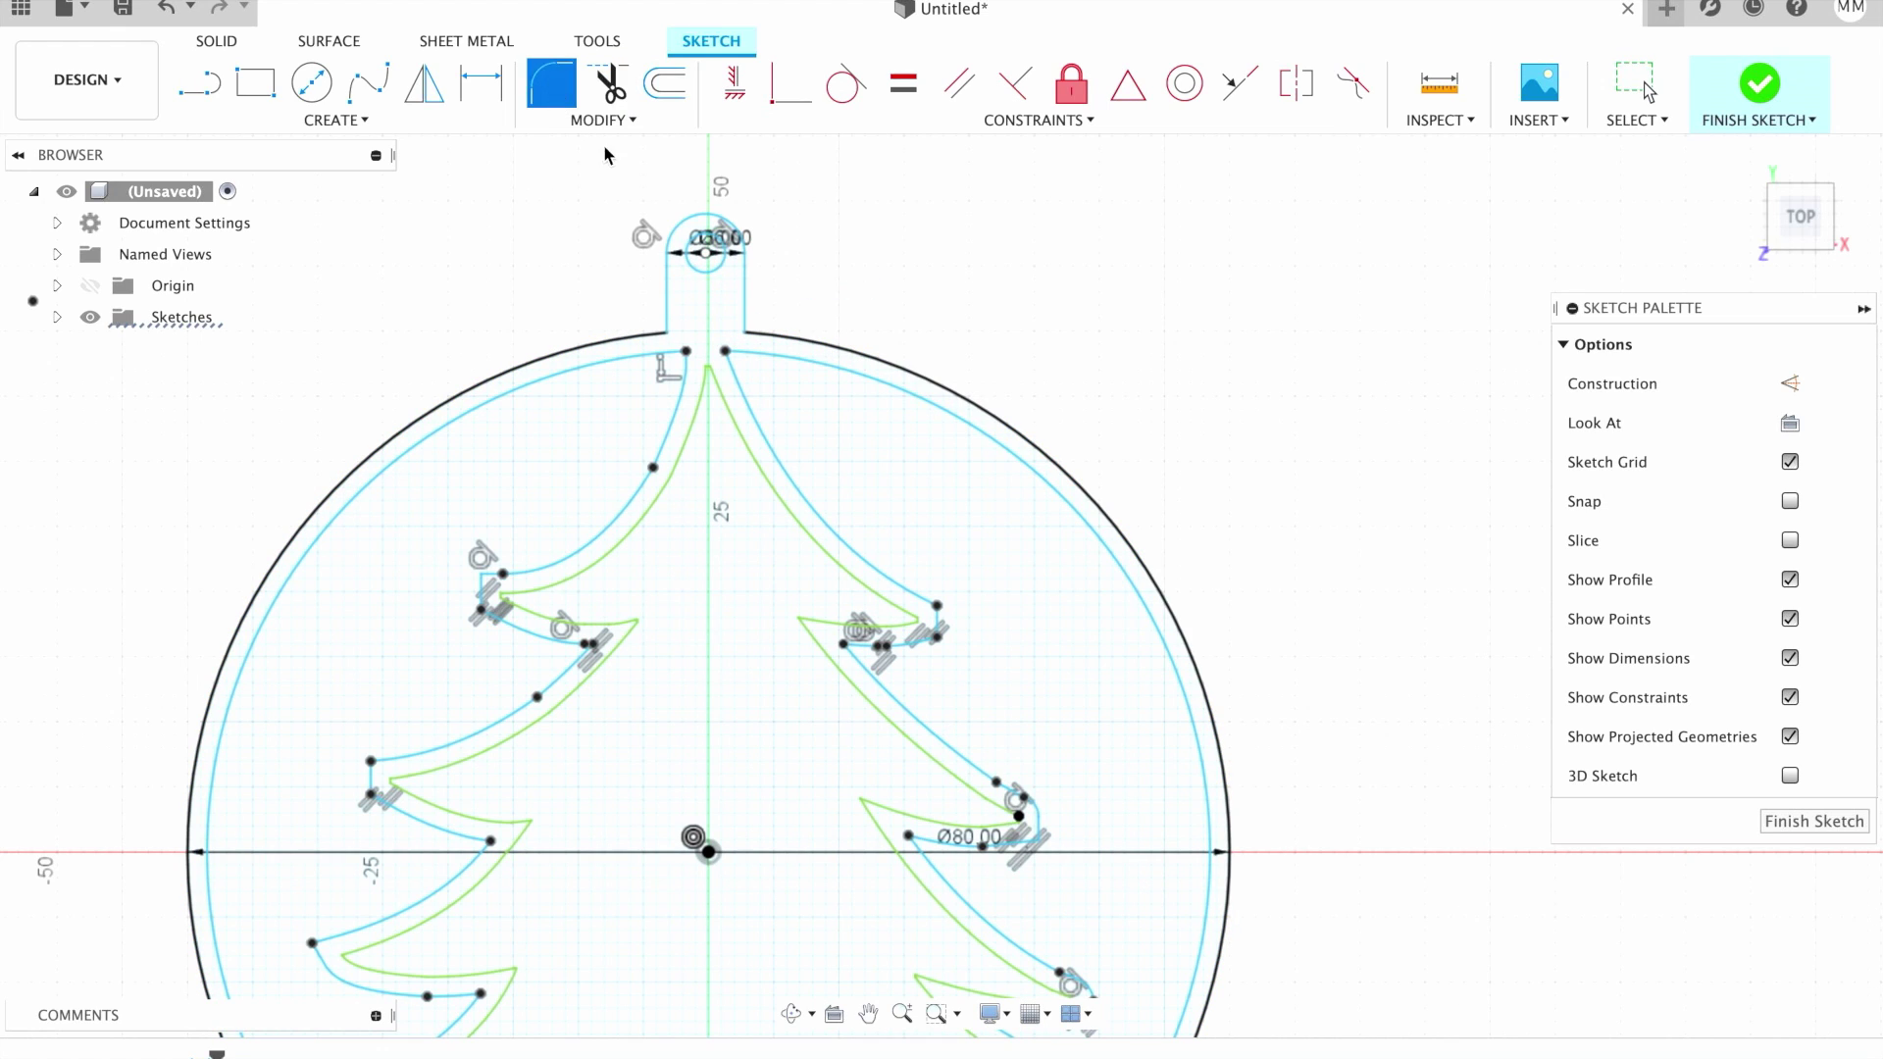
{"action": "left_click", "coordinate": [665, 332]}
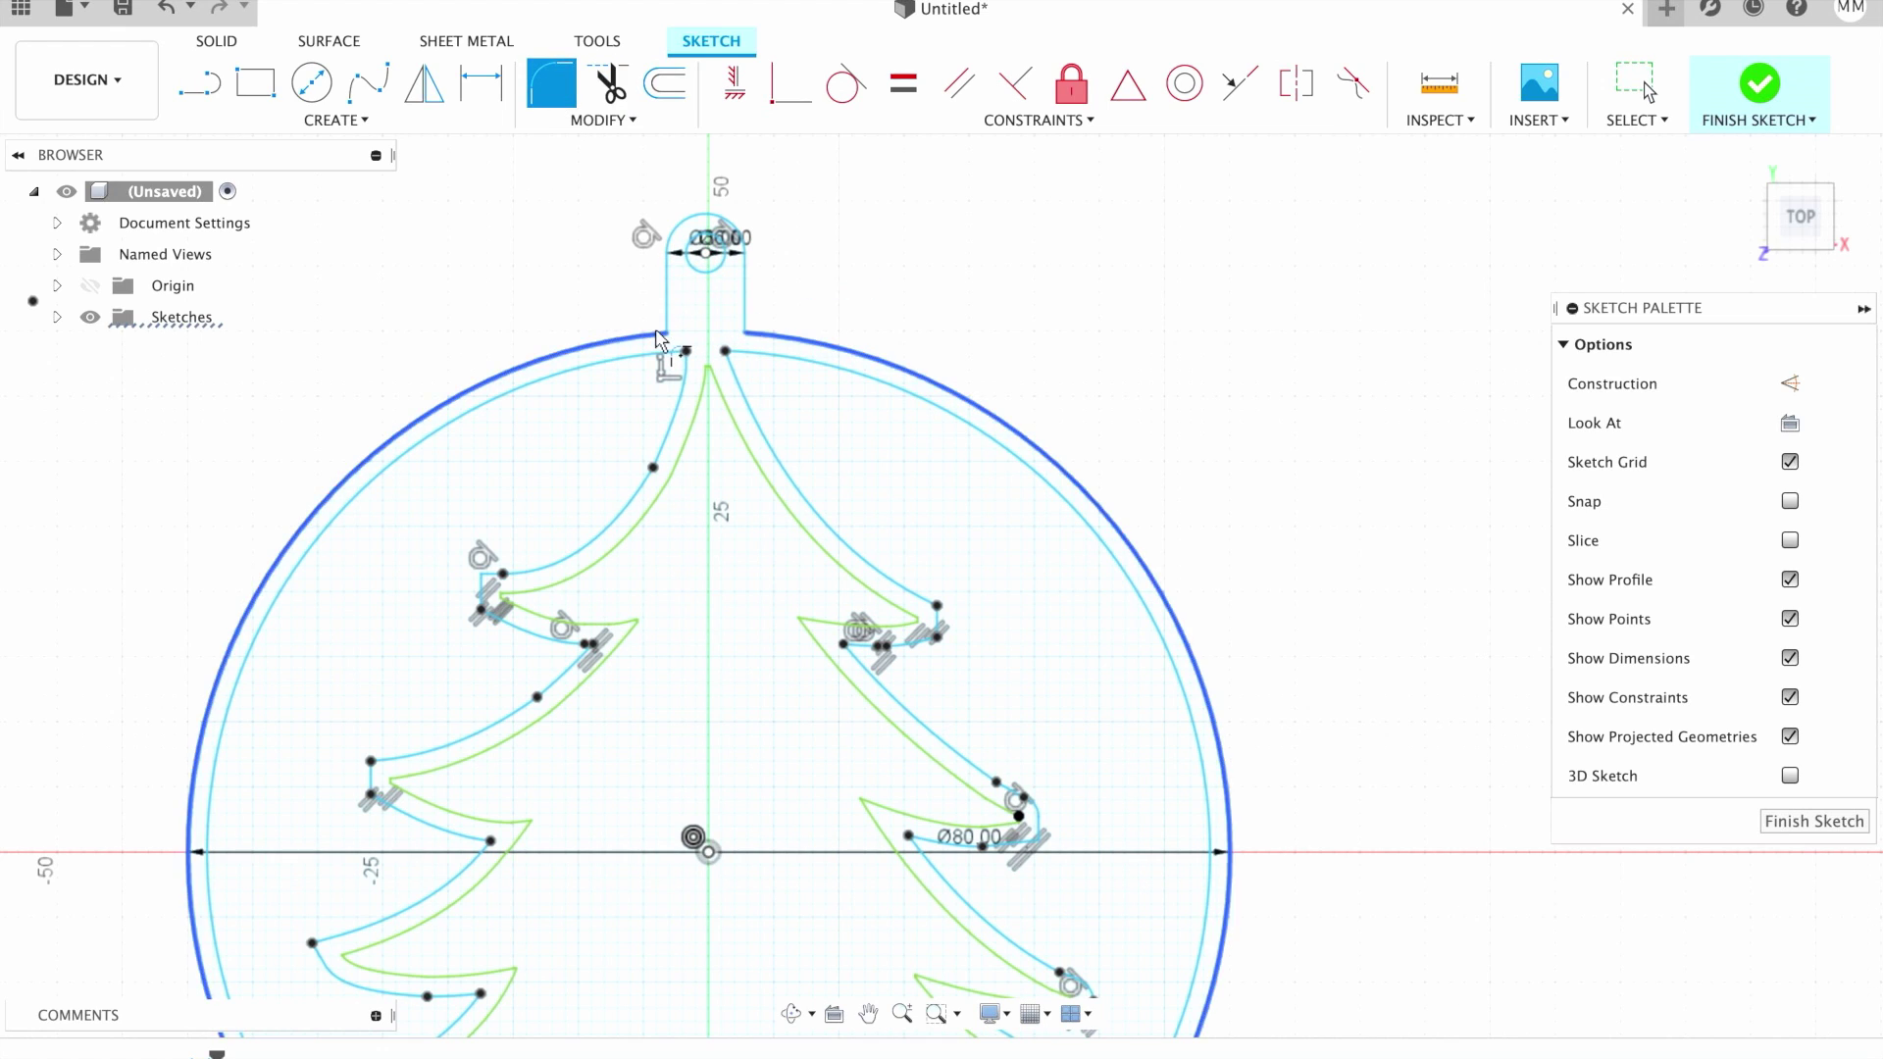
{"action": "left_click", "coordinate": [752, 303]}
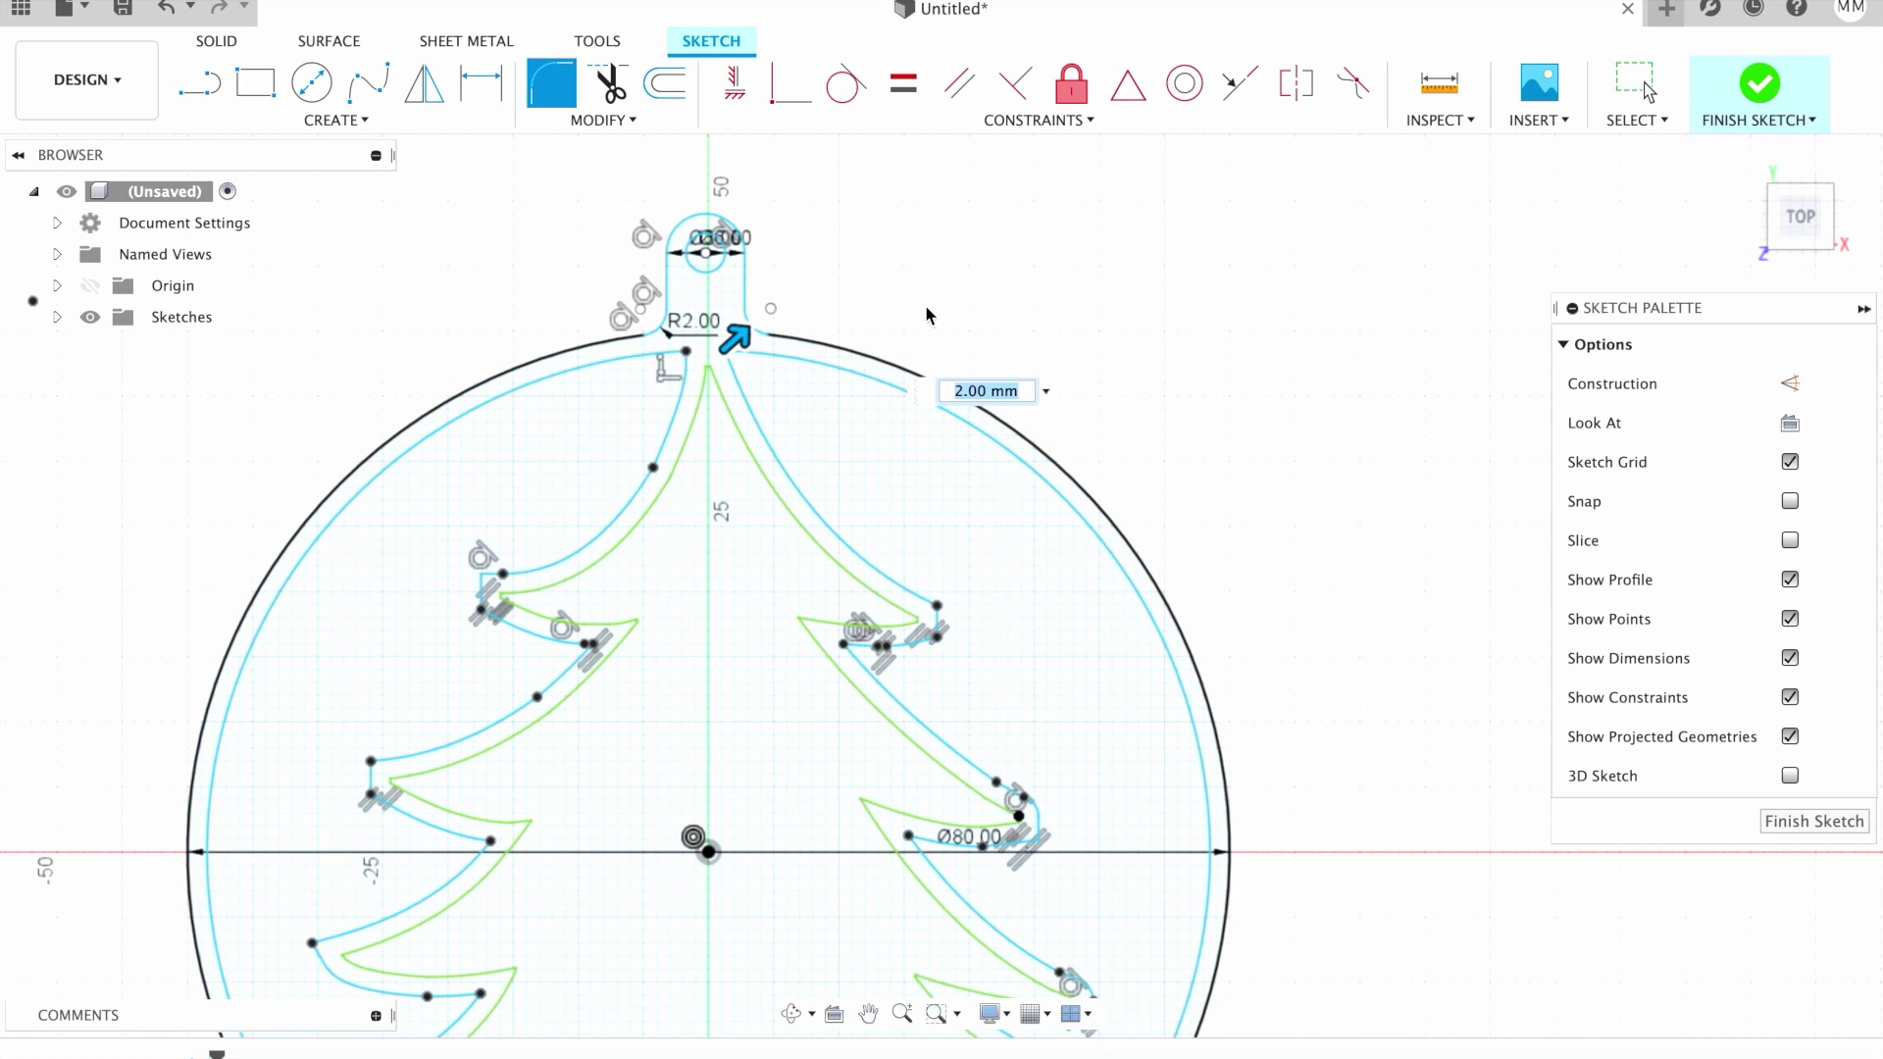
{"action": "key", "text": "Return"}
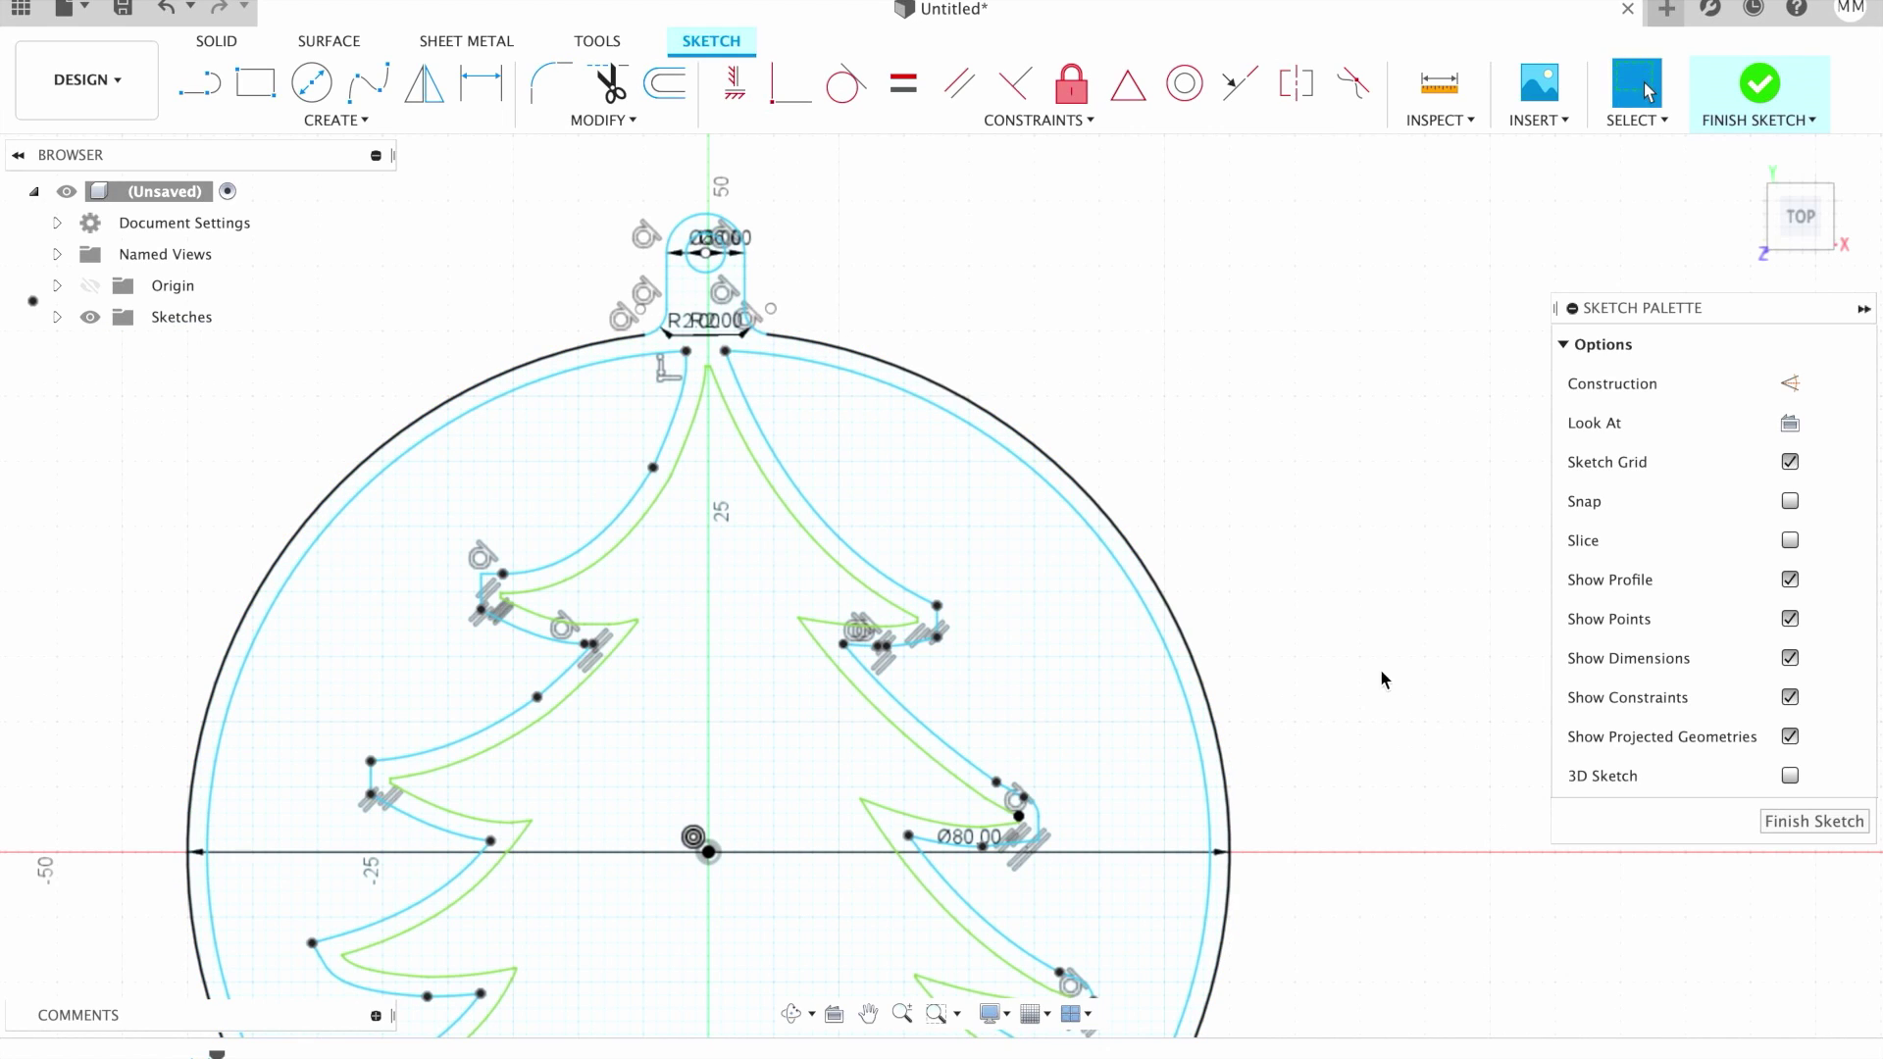
{"action": "key", "text": "F6"}
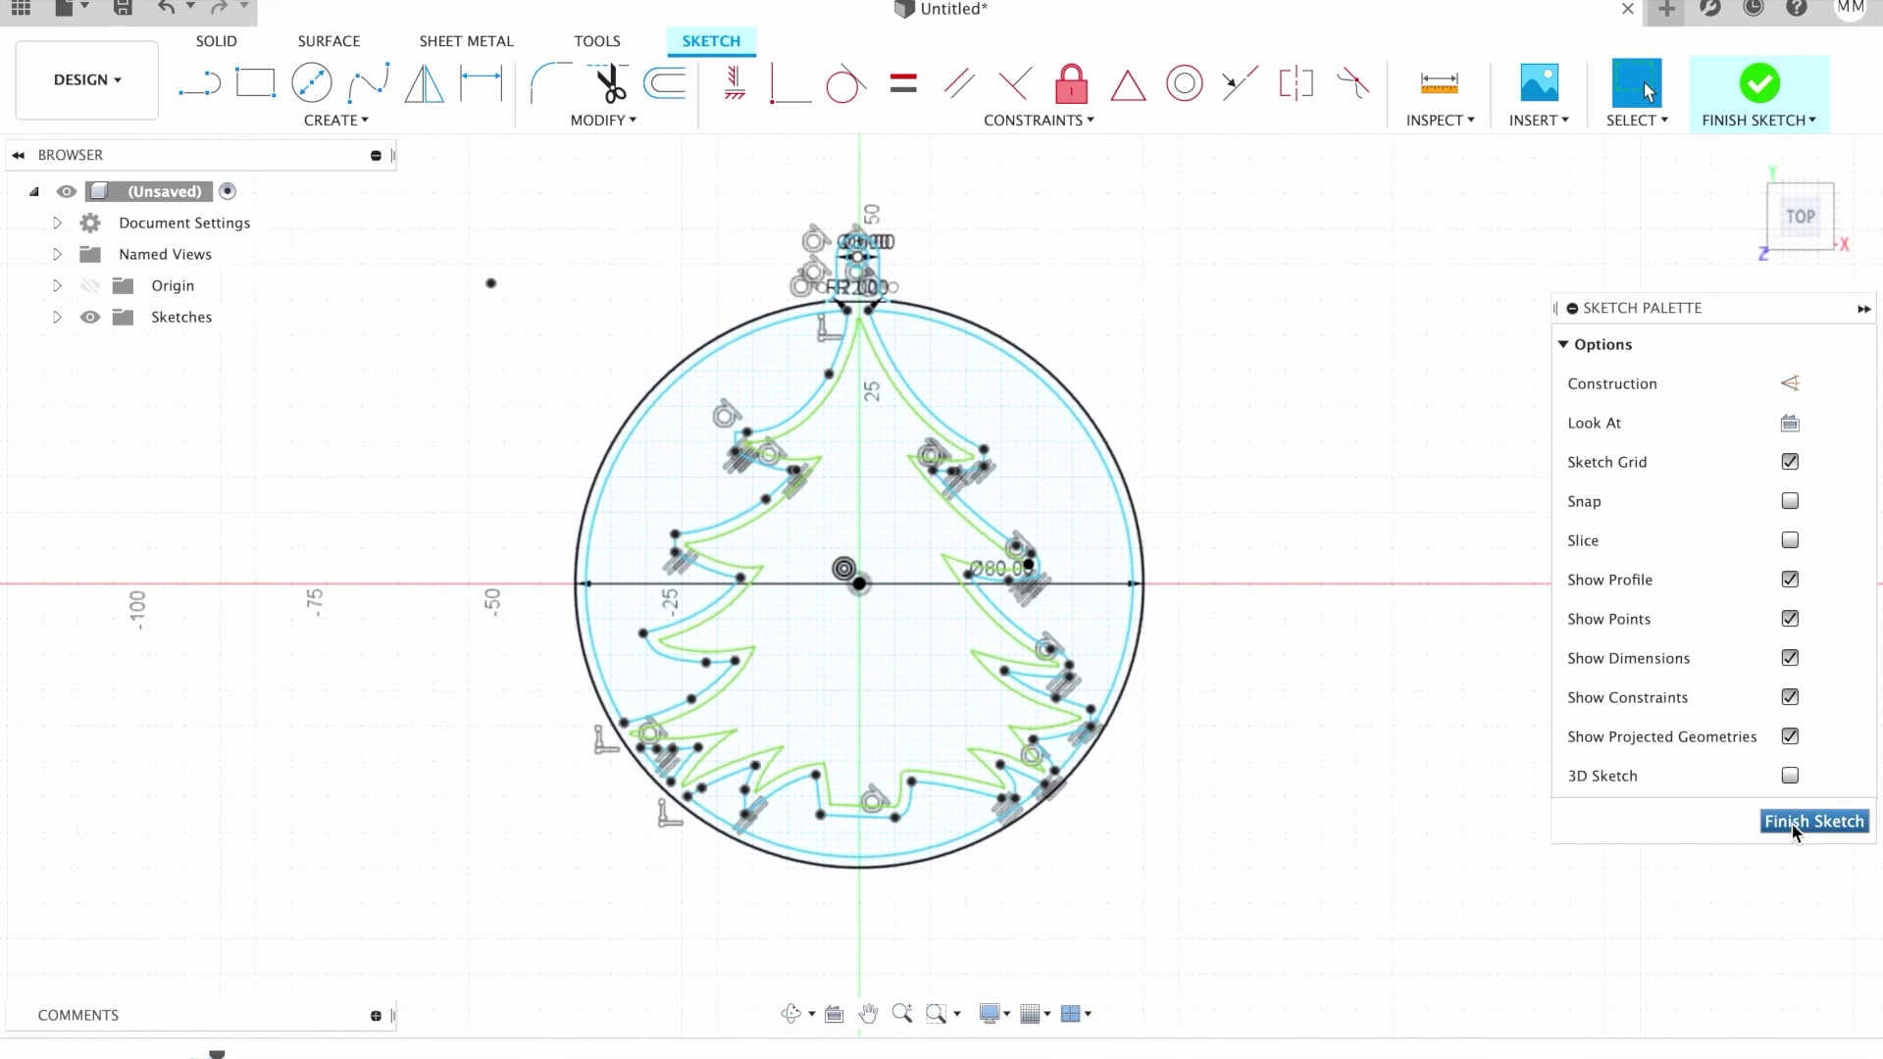
Extrude the ring-and-tree profile 2 mm as a new component.
{"action": "left_click", "coordinate": [1813, 821]}
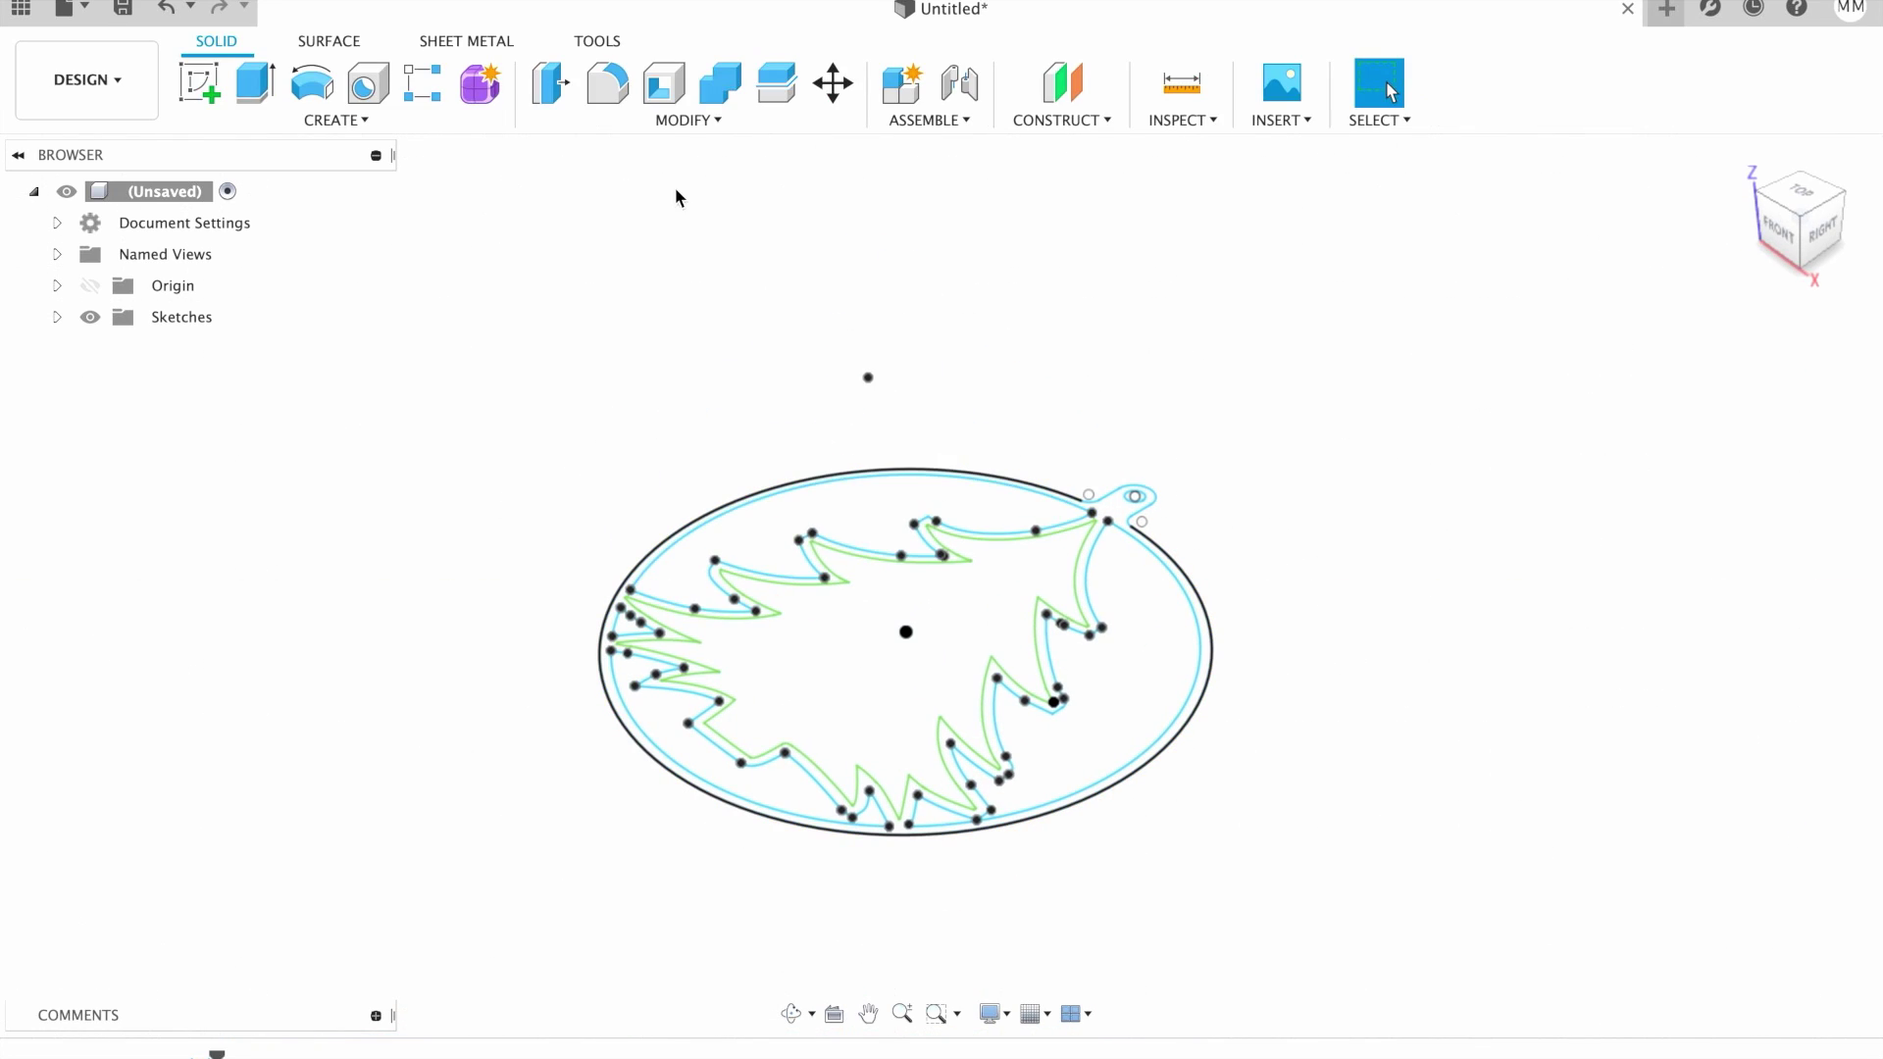
{"action": "left_click", "coordinate": [258, 83]}
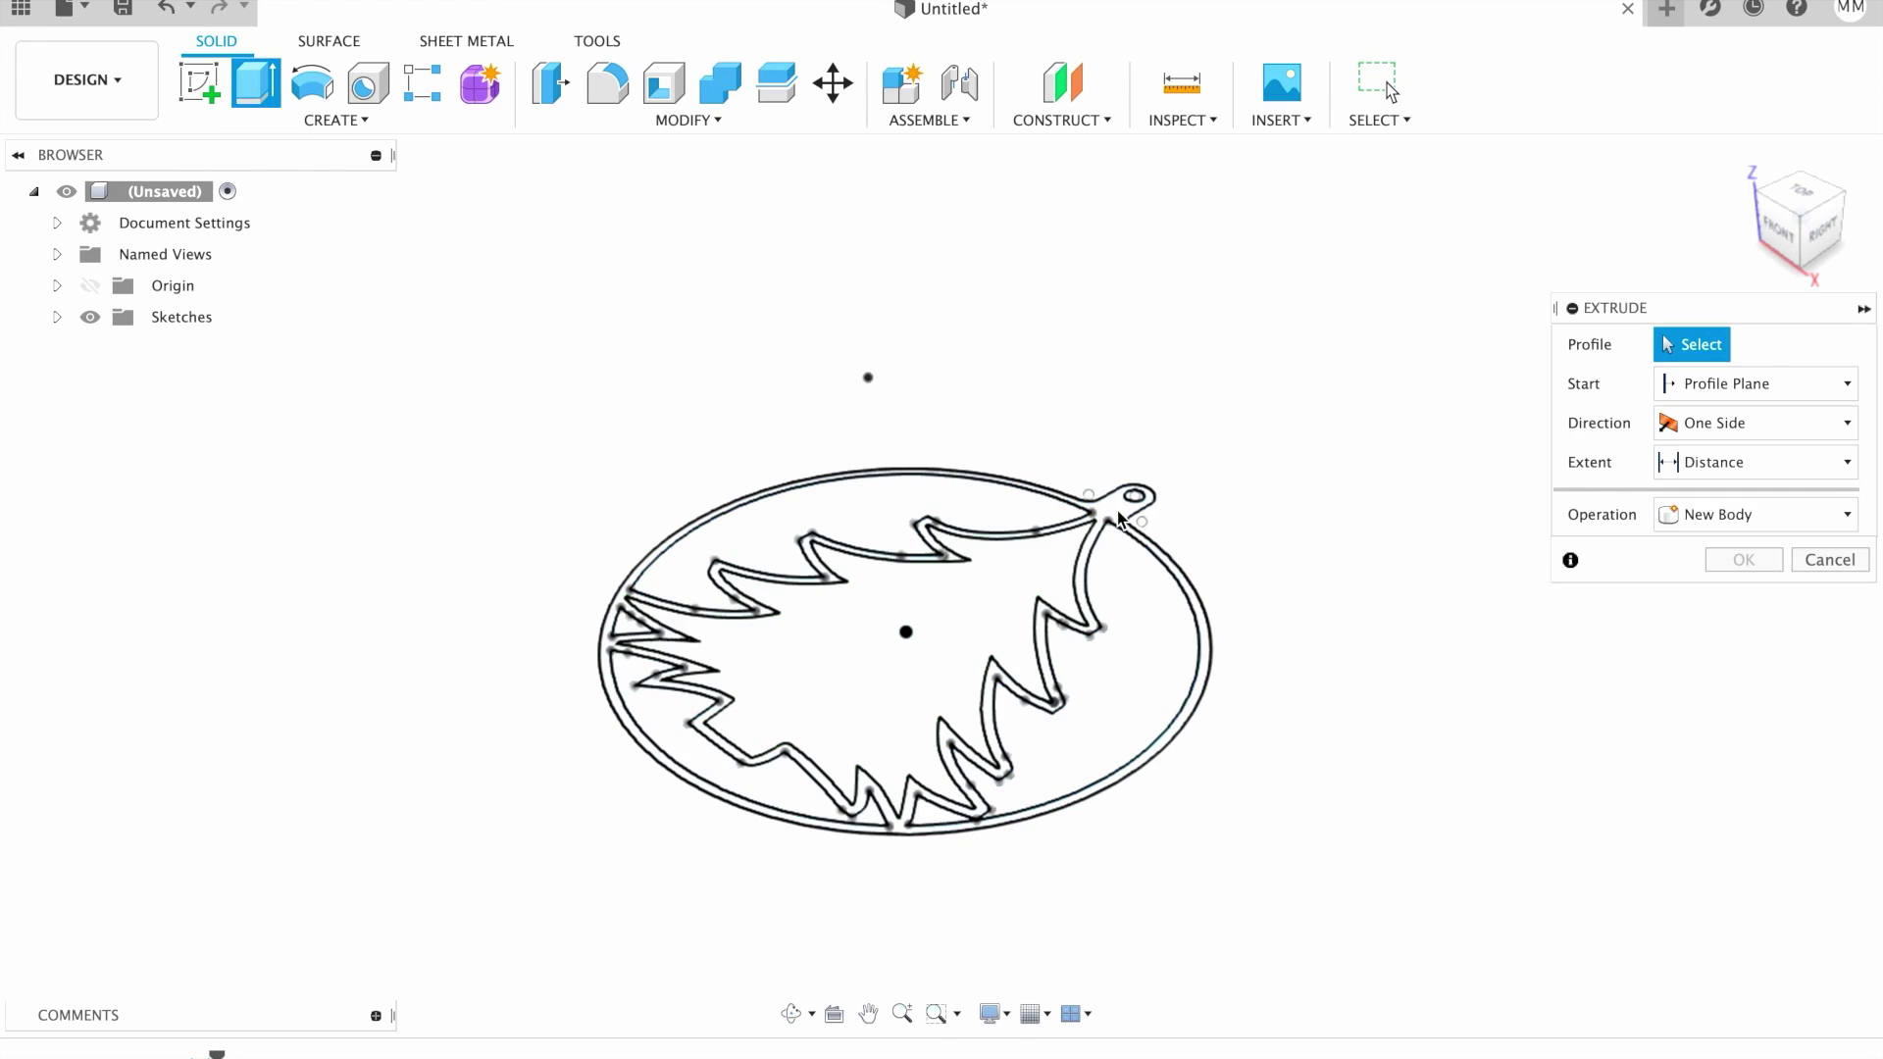
{"action": "left_click", "coordinate": [1117, 511]}
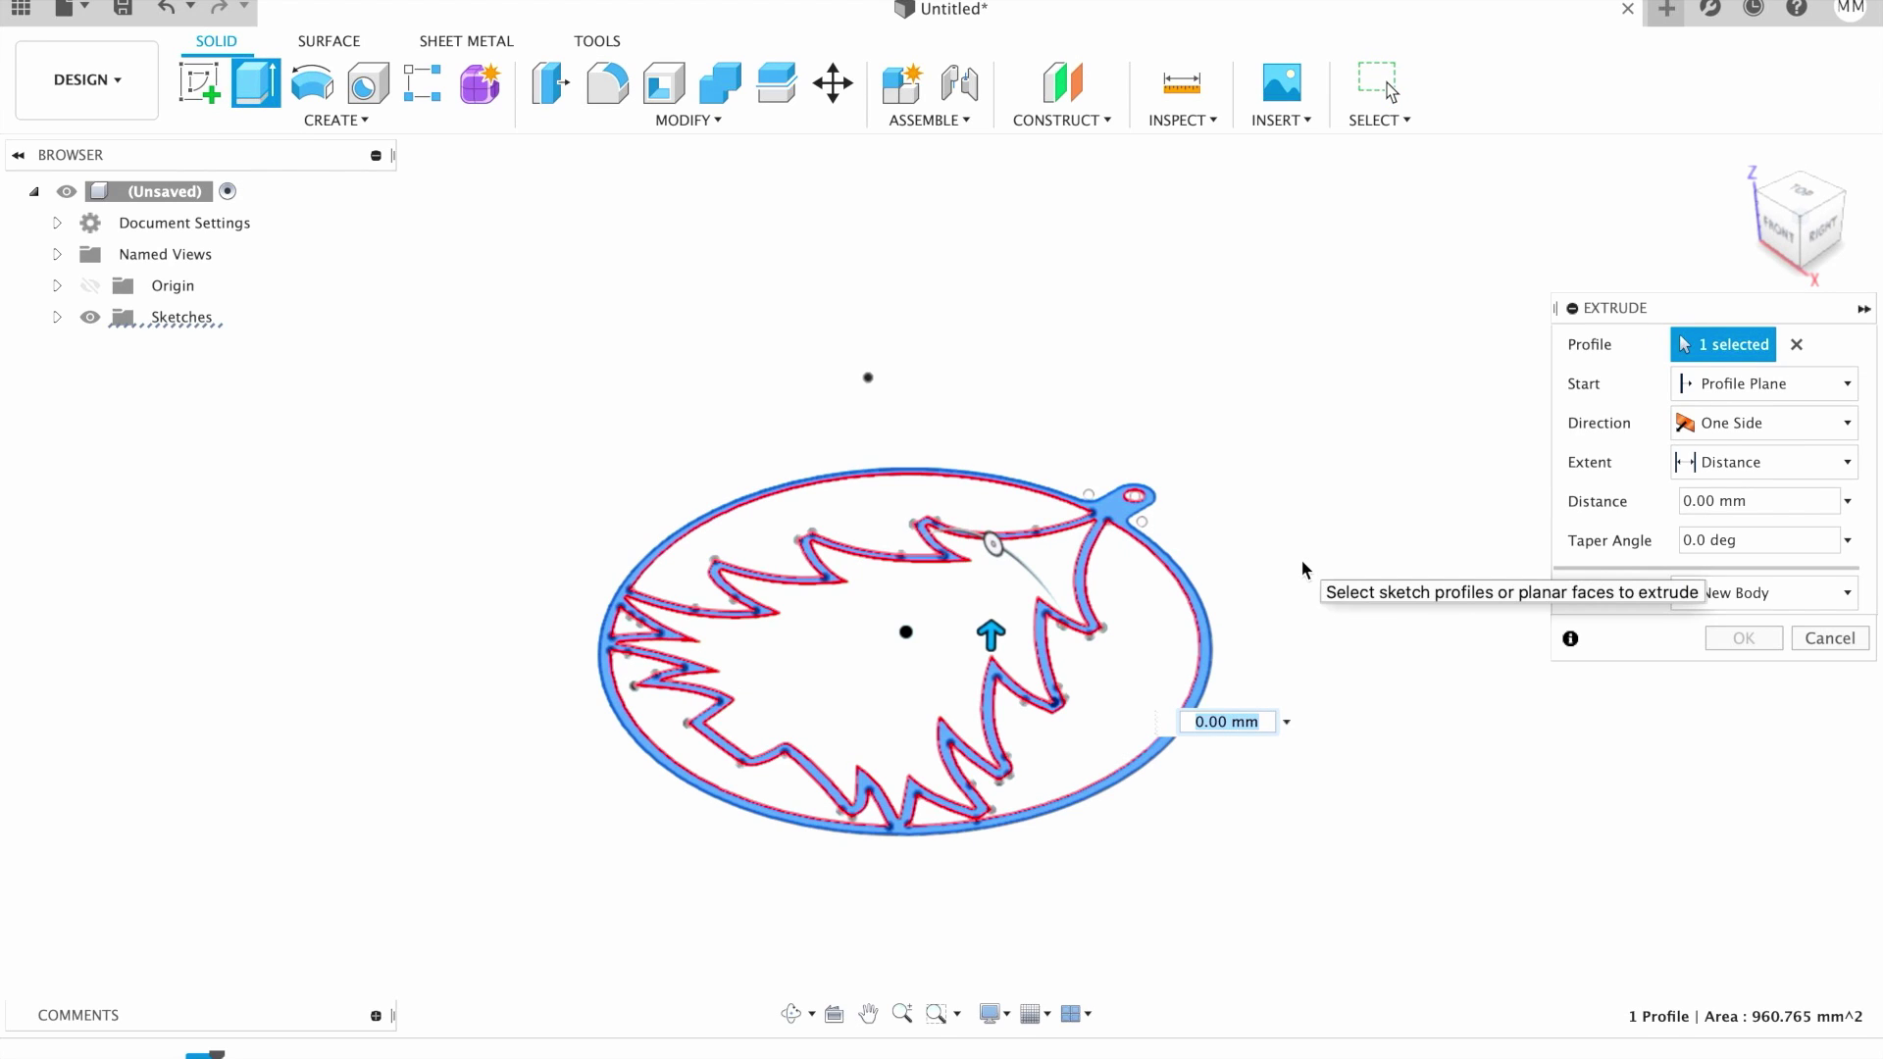
{"action": "type", "text": "2"}
{"action": "left_click", "coordinate": [1766, 591]}
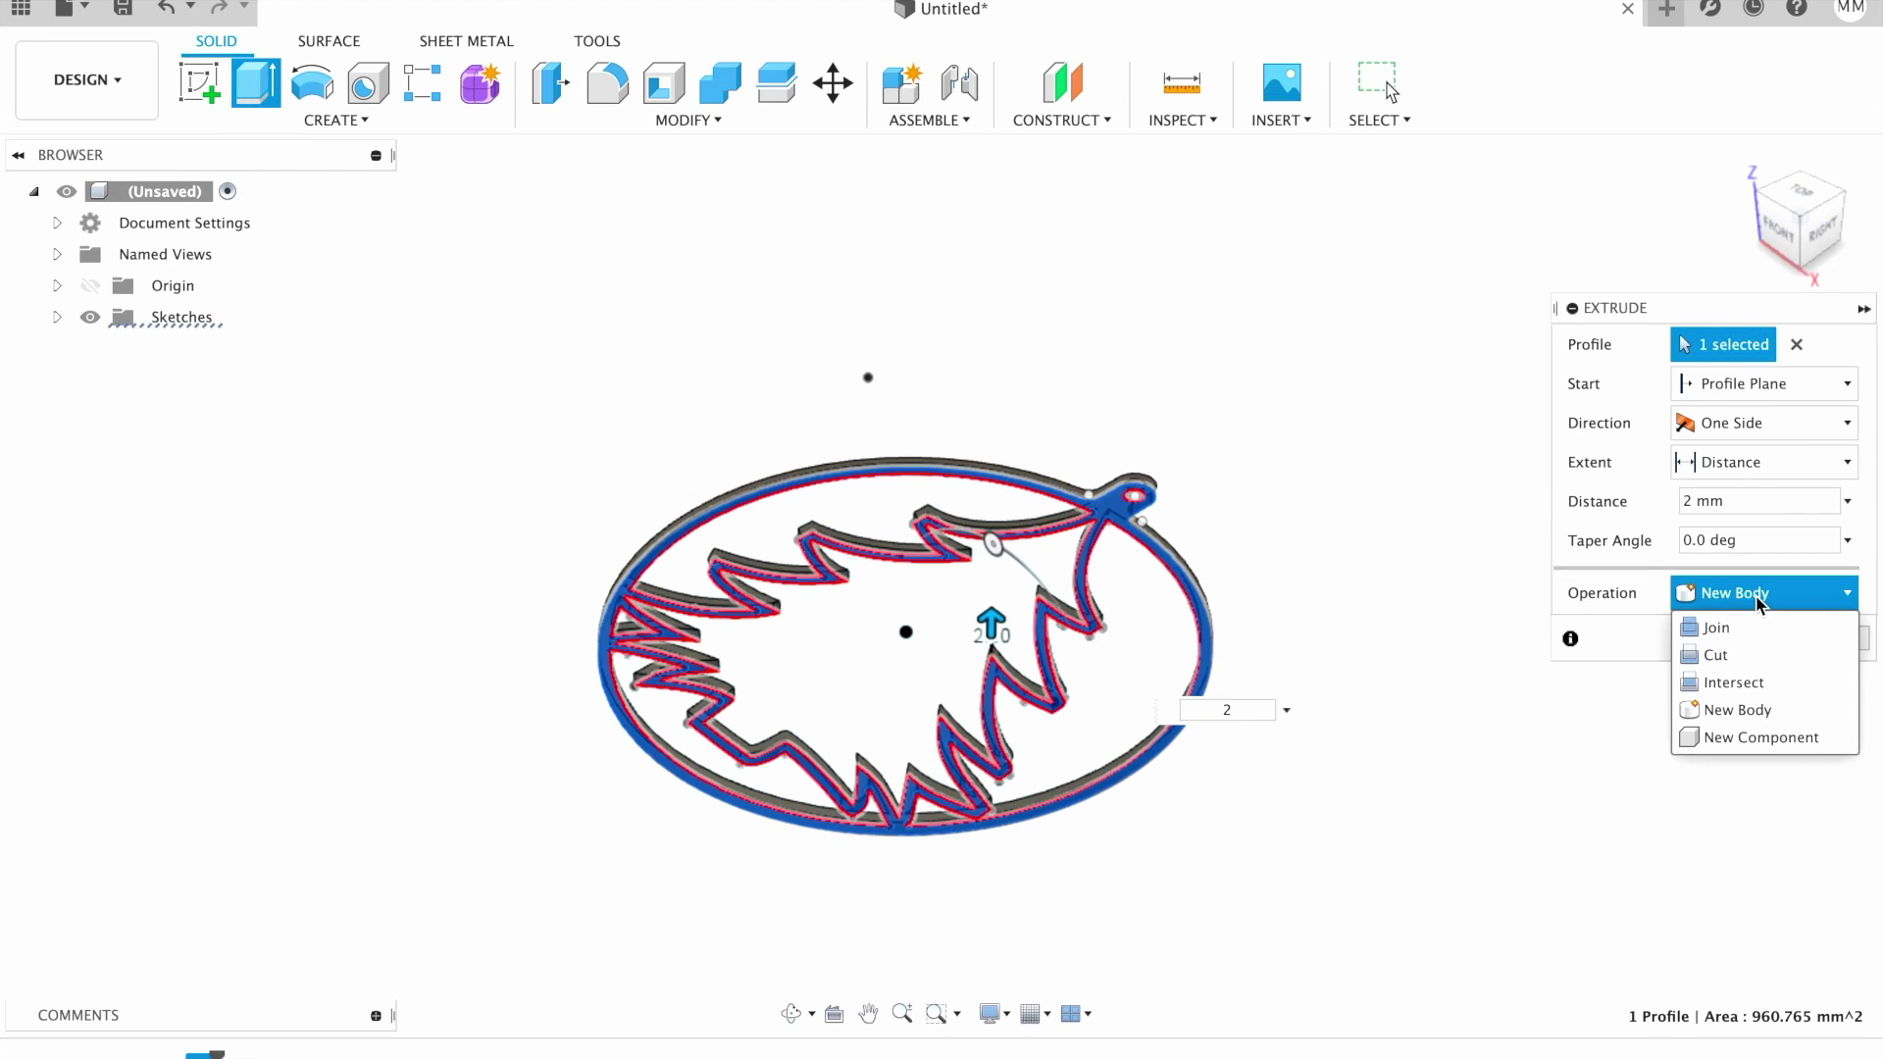
{"action": "left_click", "coordinate": [1746, 737]}
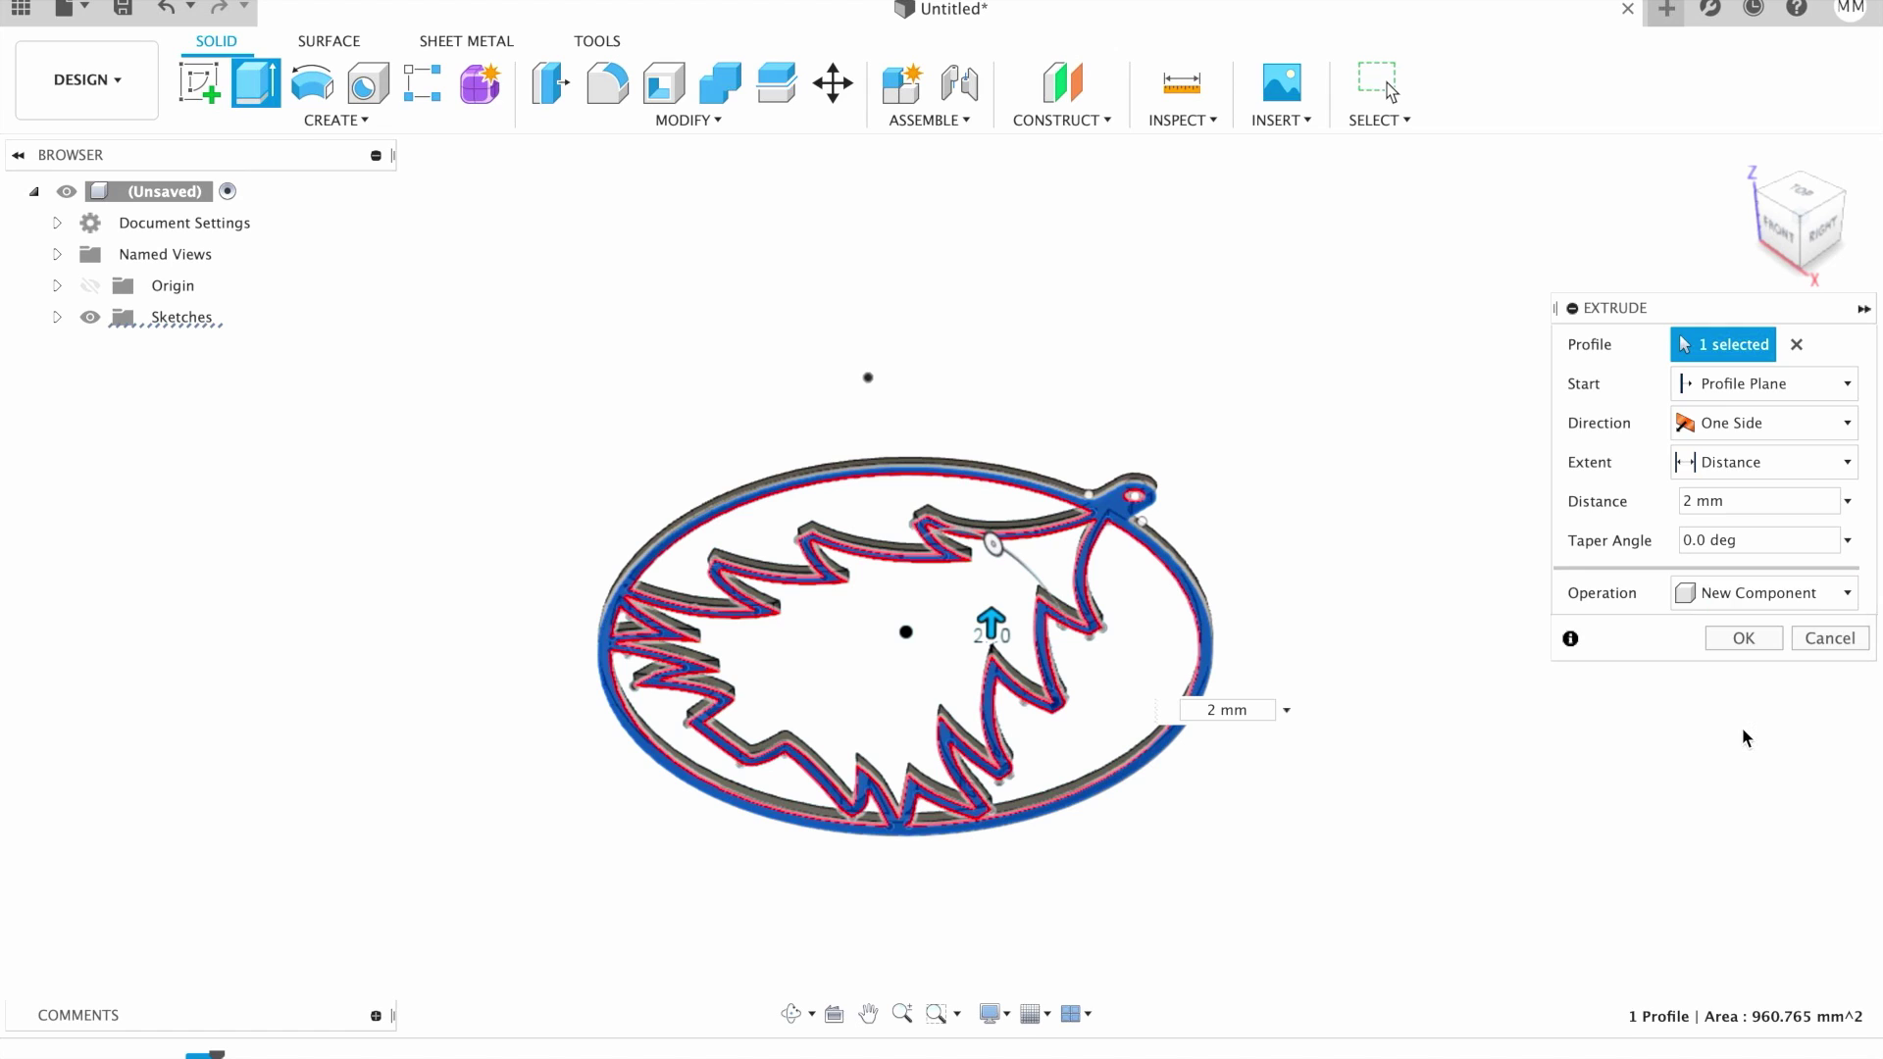
{"action": "left_click", "coordinate": [1747, 640]}
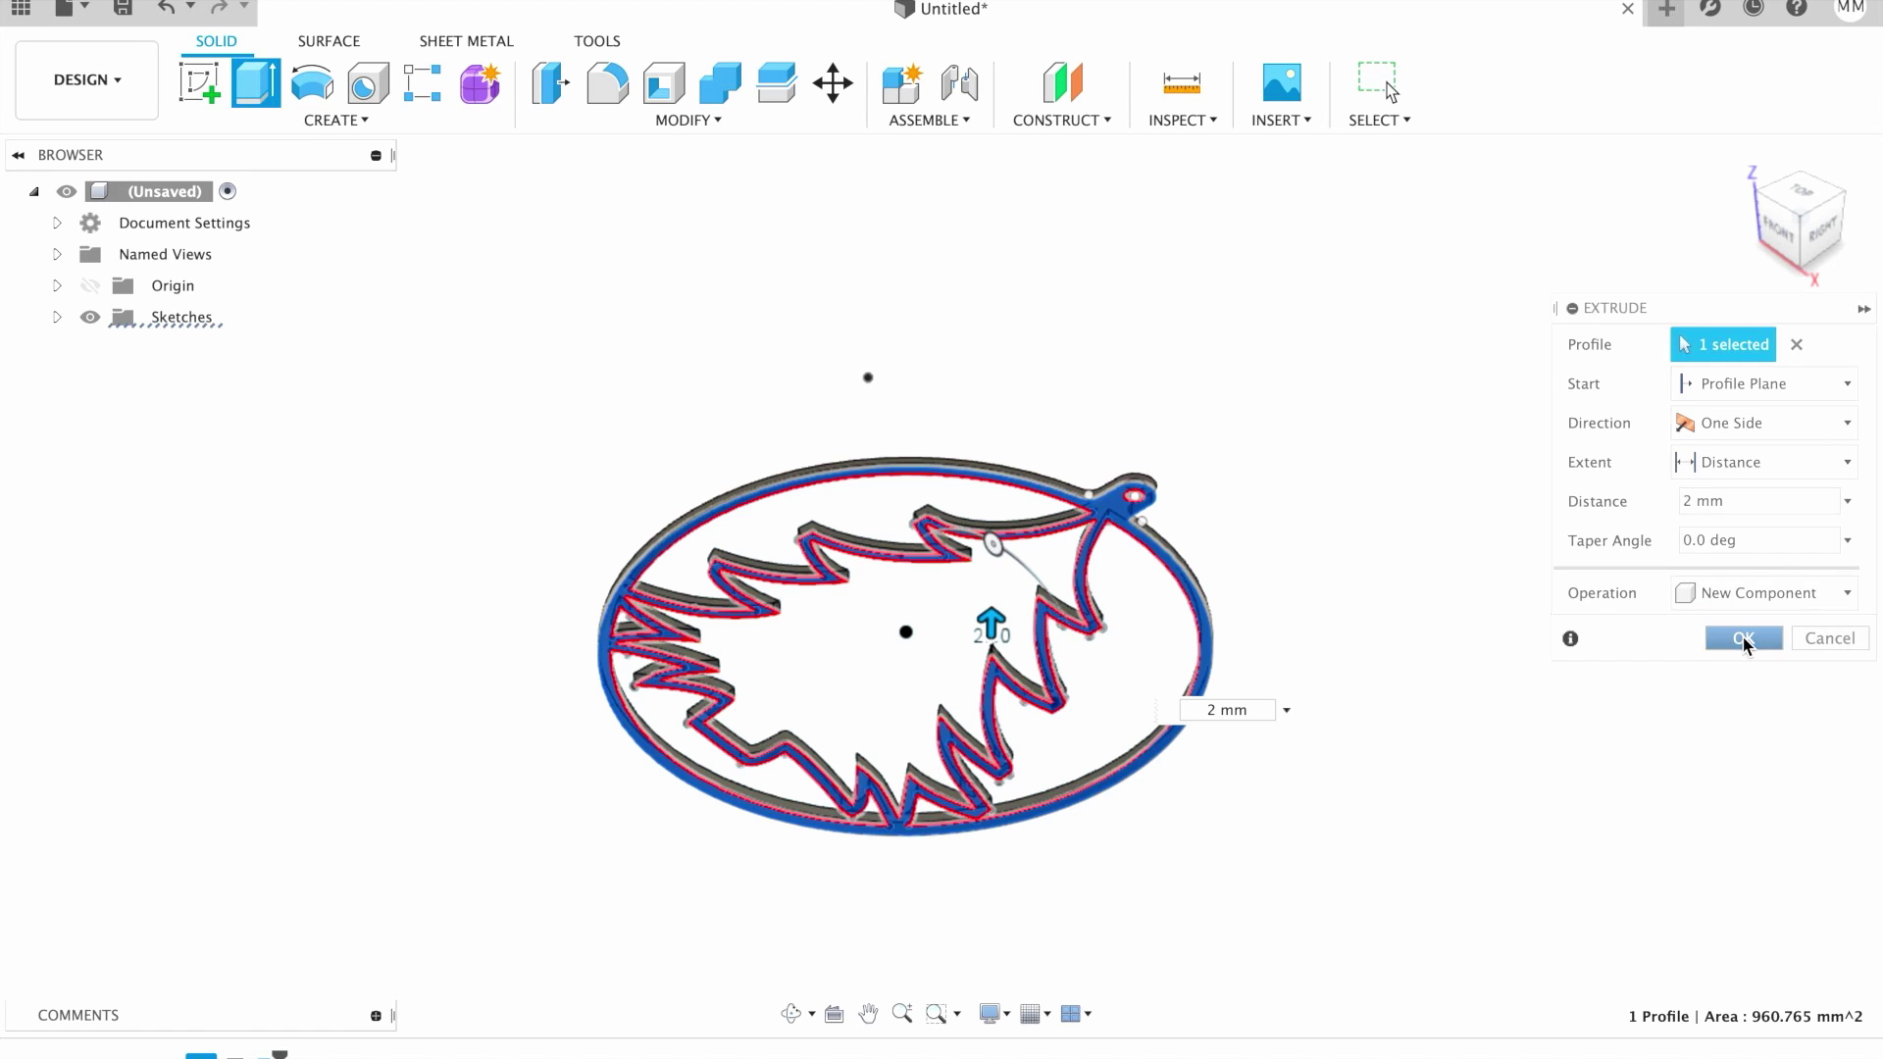
{"action": "left_click", "coordinate": [1804, 204]}
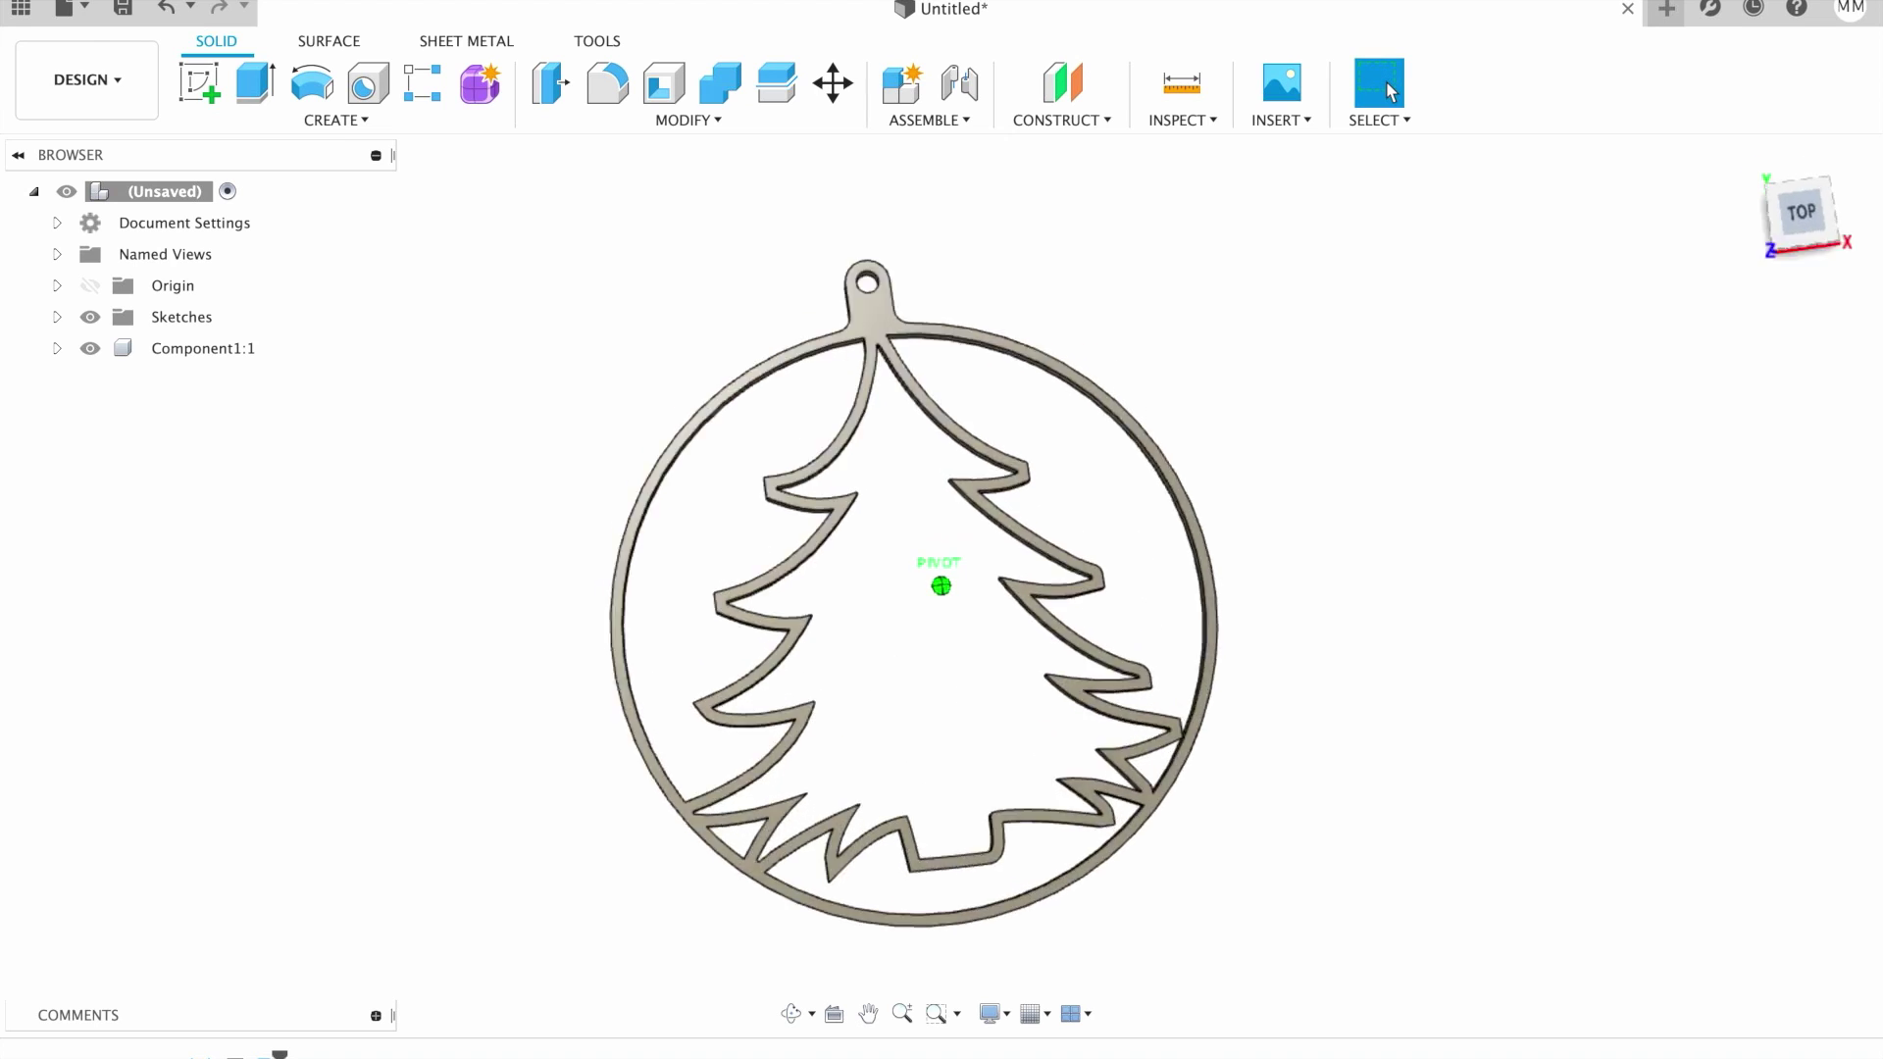
{"action": "middle_click_drag", "start_coordinate": [942, 586], "coordinate": [474, 236], "text": "shift"}
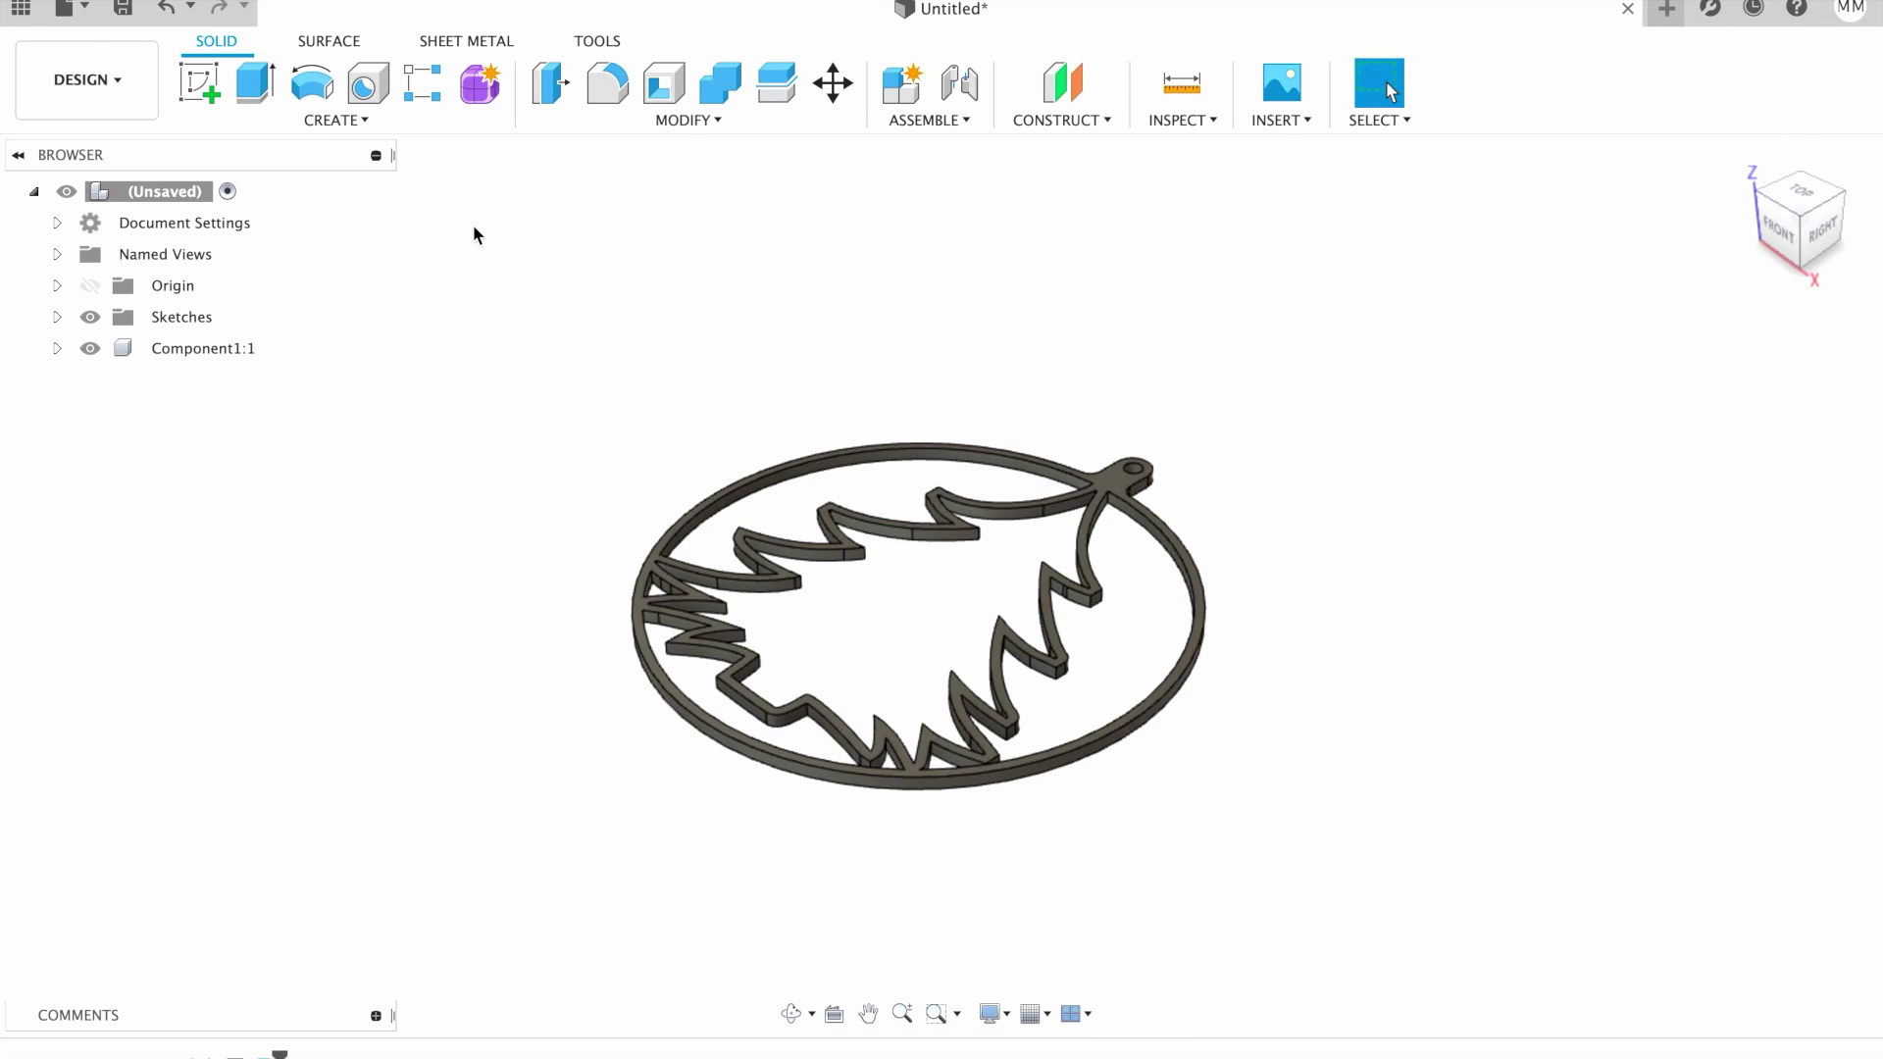
Start File > 3D Print and select the ornament body to send to Cura.
{"action": "left_click", "coordinate": [67, 9]}
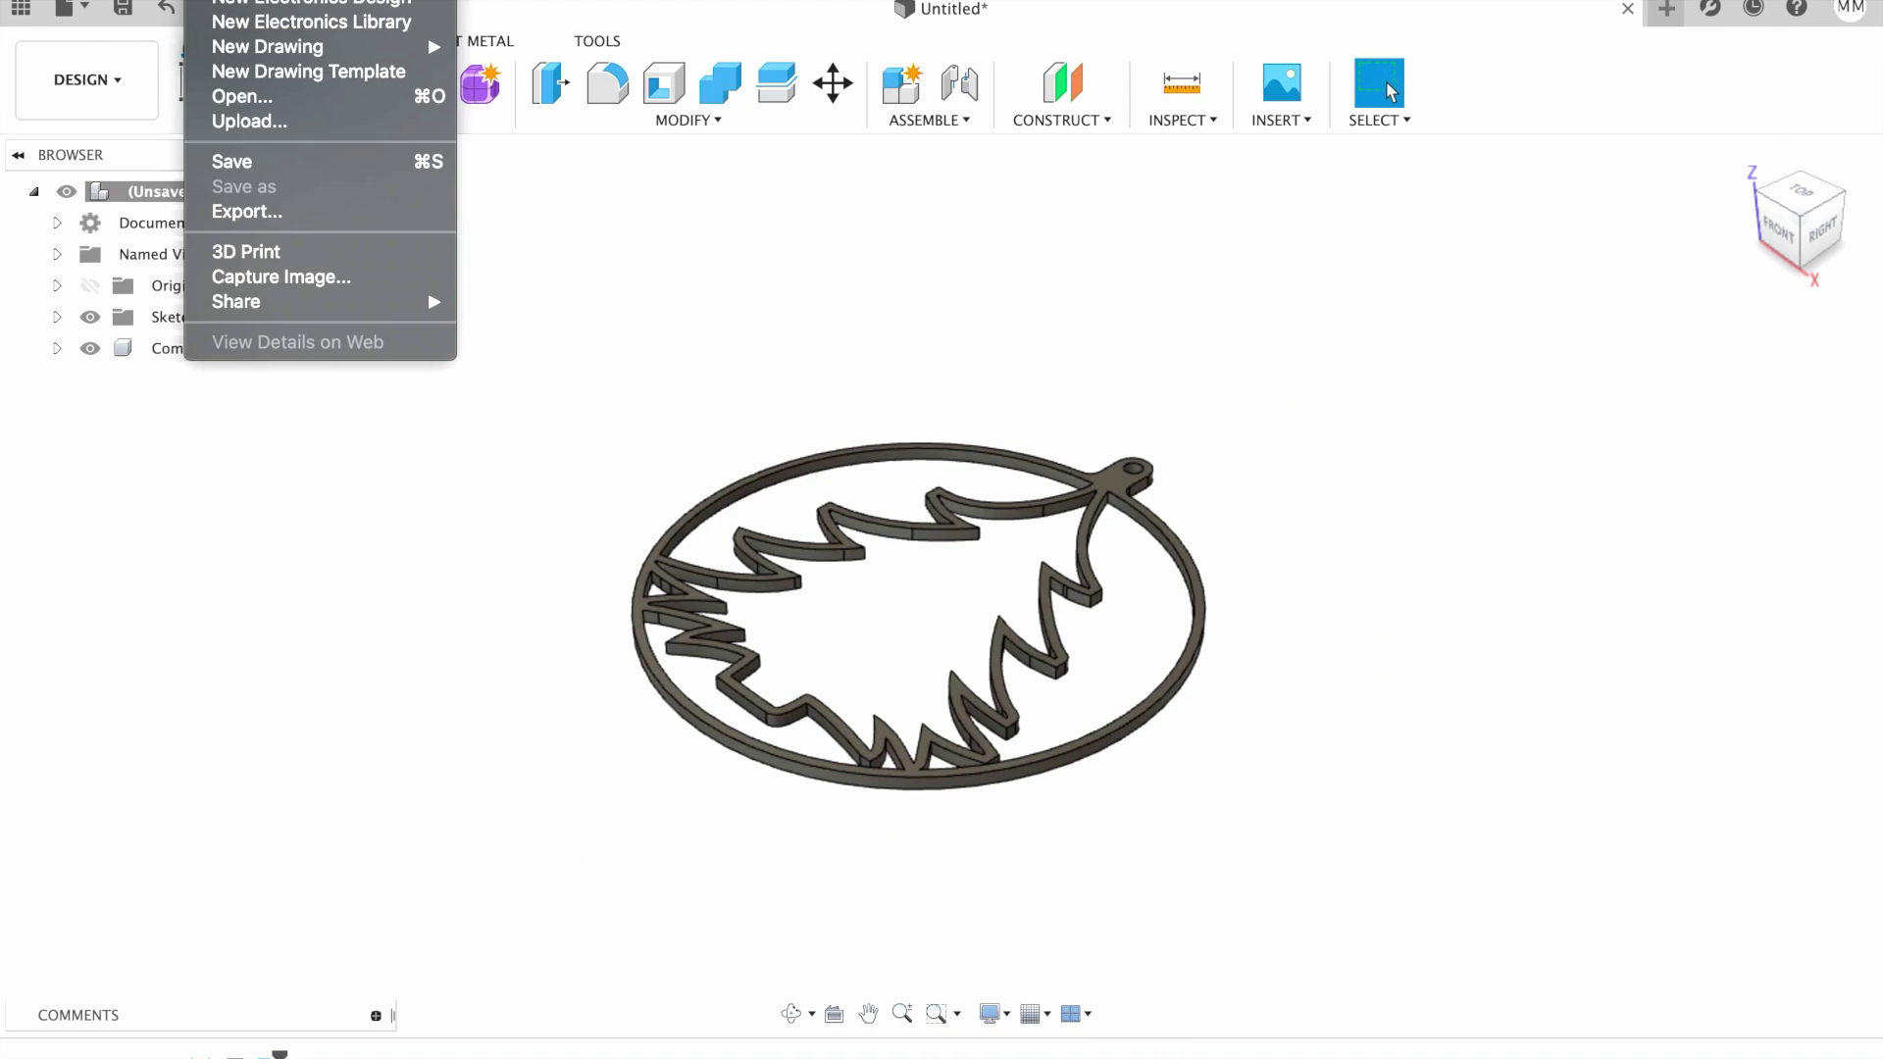
{"action": "left_click", "coordinate": [247, 251]}
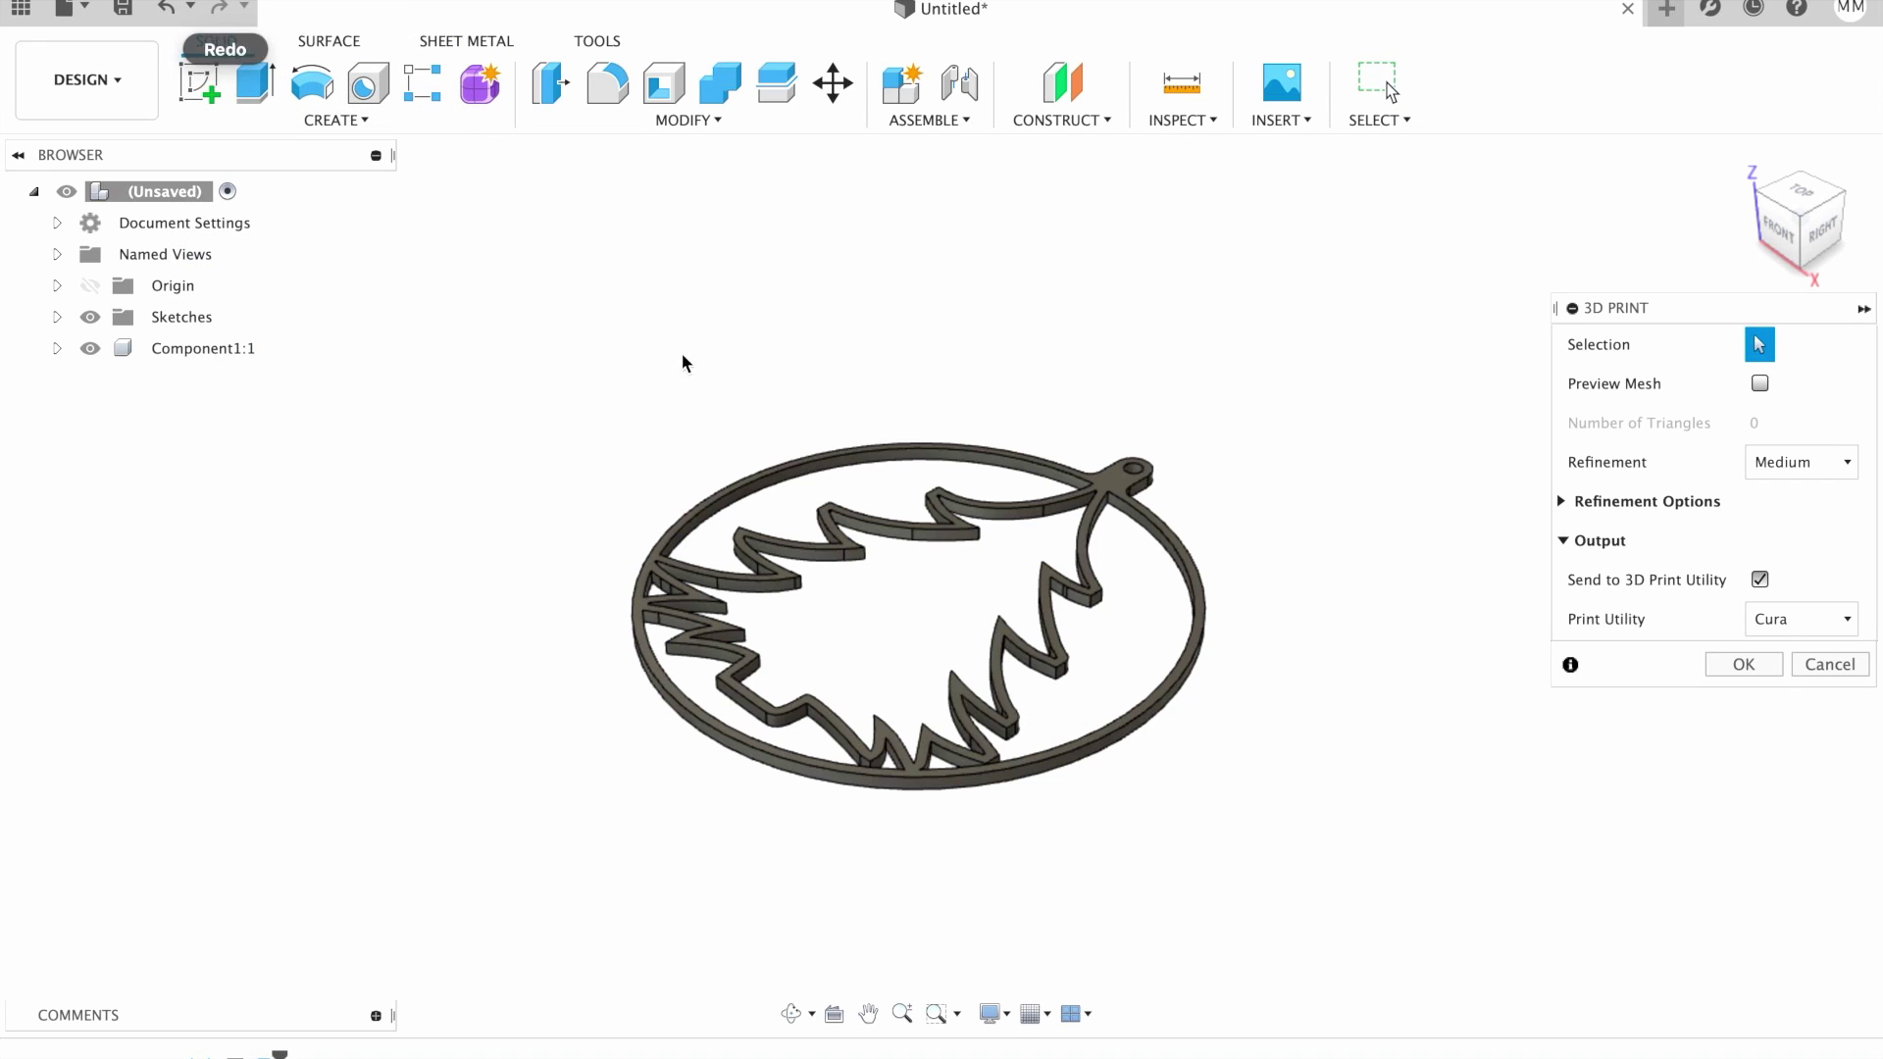
{"action": "left_click", "coordinate": [1111, 483]}
{"action": "left_click", "coordinate": [1111, 482]}
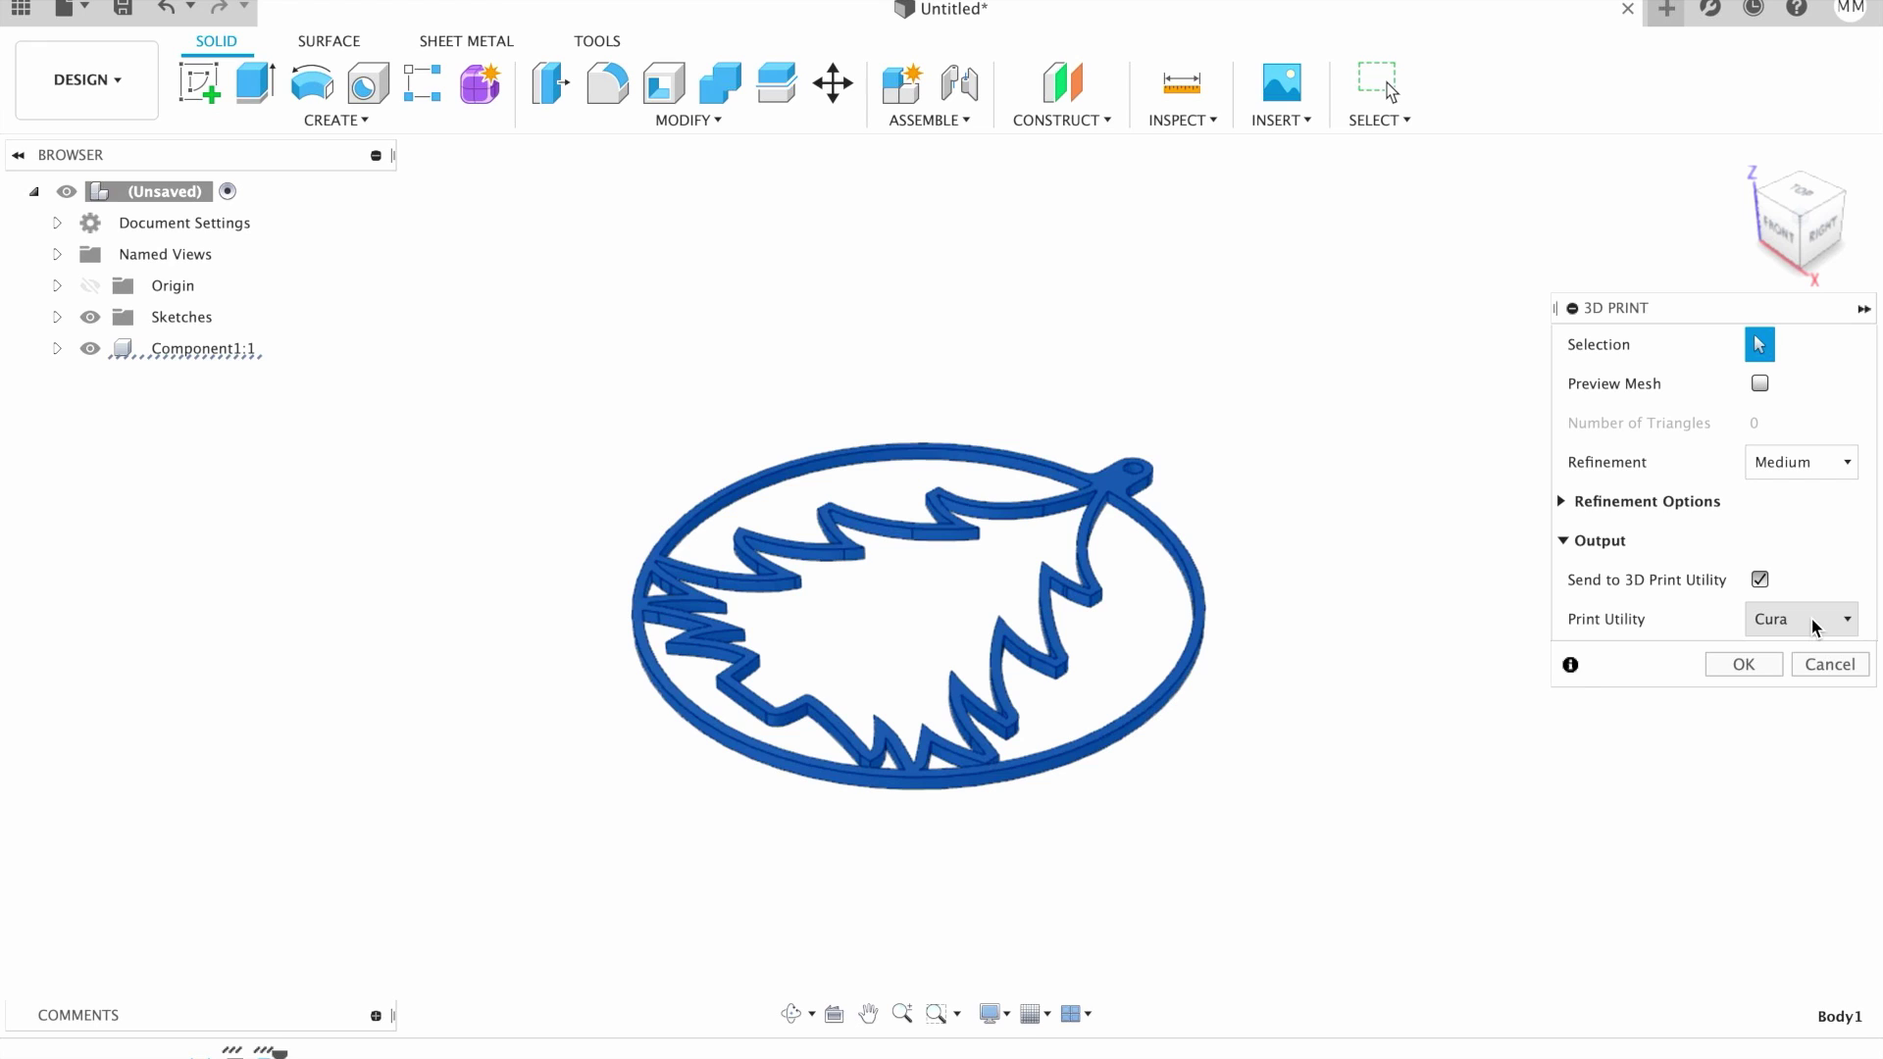
Send the ornament to Cura's Ender-3 plate, check material and nozzle, and inspect the Draft 0.32 mm slice.
{"action": "left_click", "coordinate": [1749, 664]}
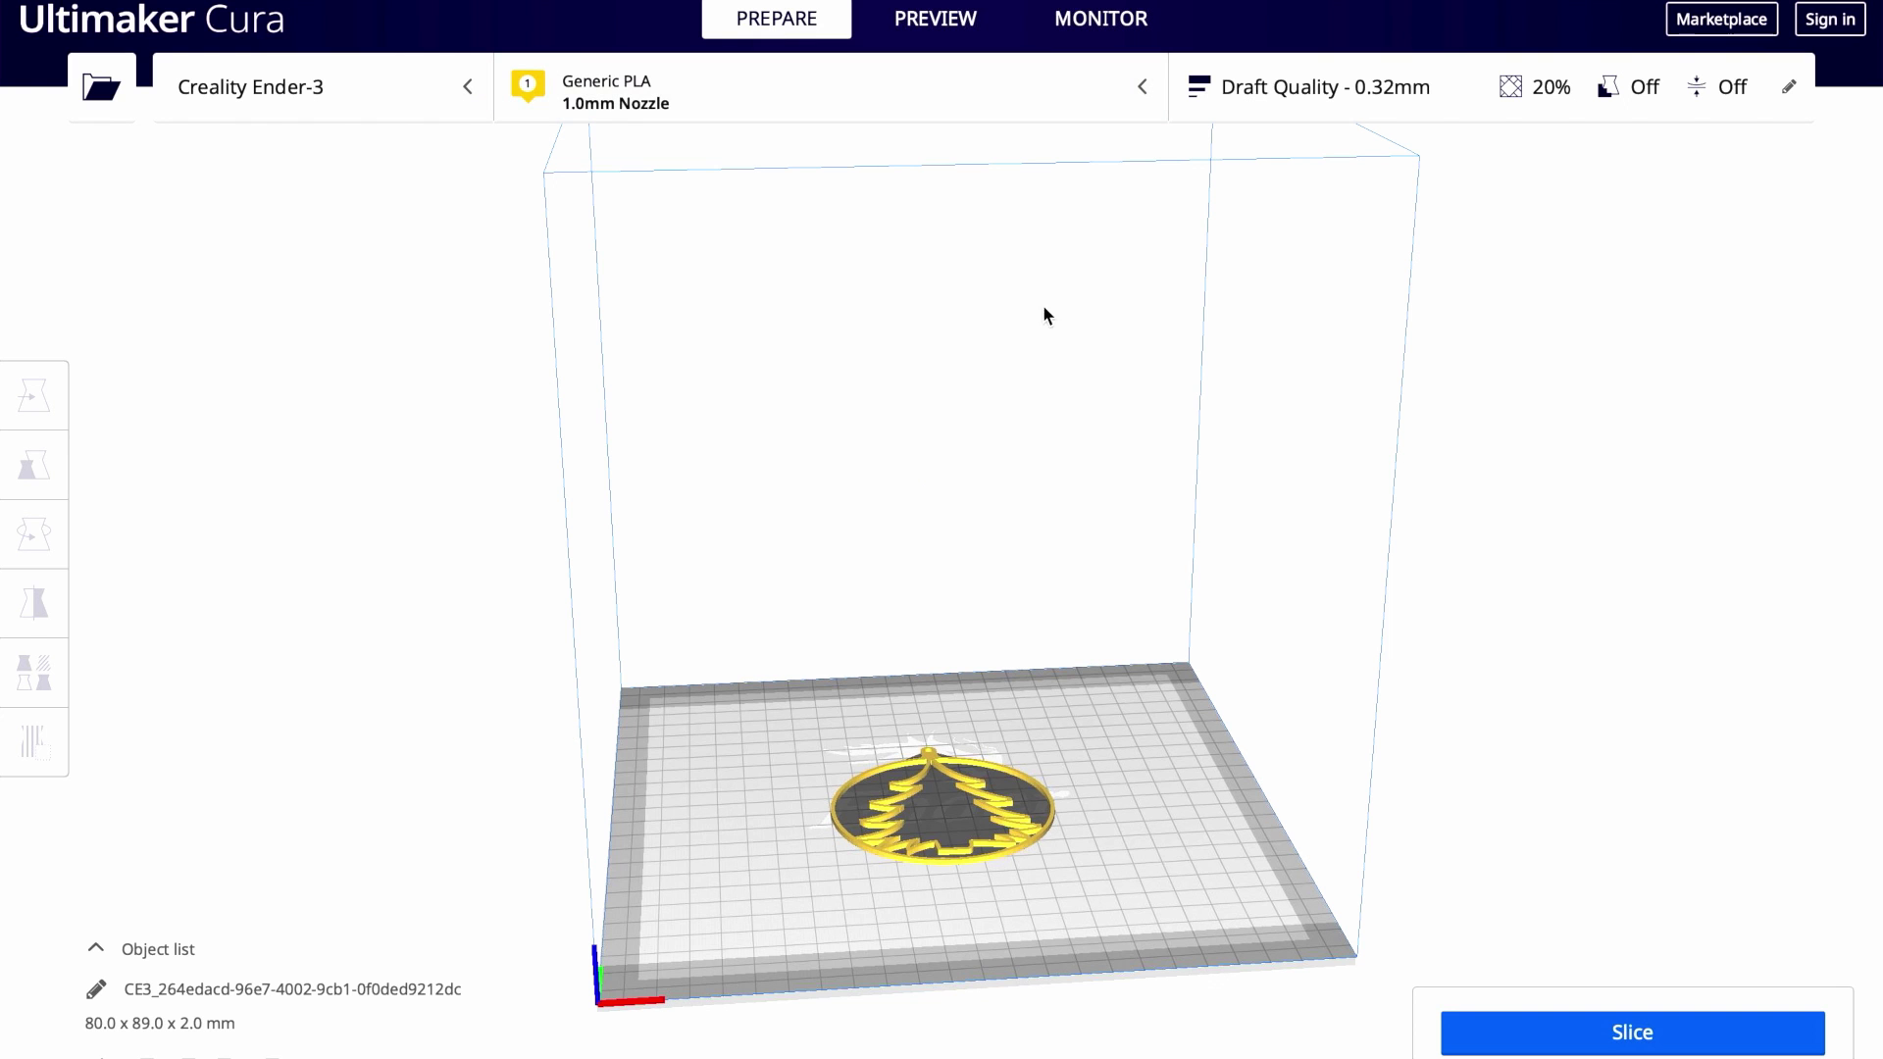
{"action": "right_click_drag", "start_coordinate": [1138, 820], "coordinate": [1087, 879]}
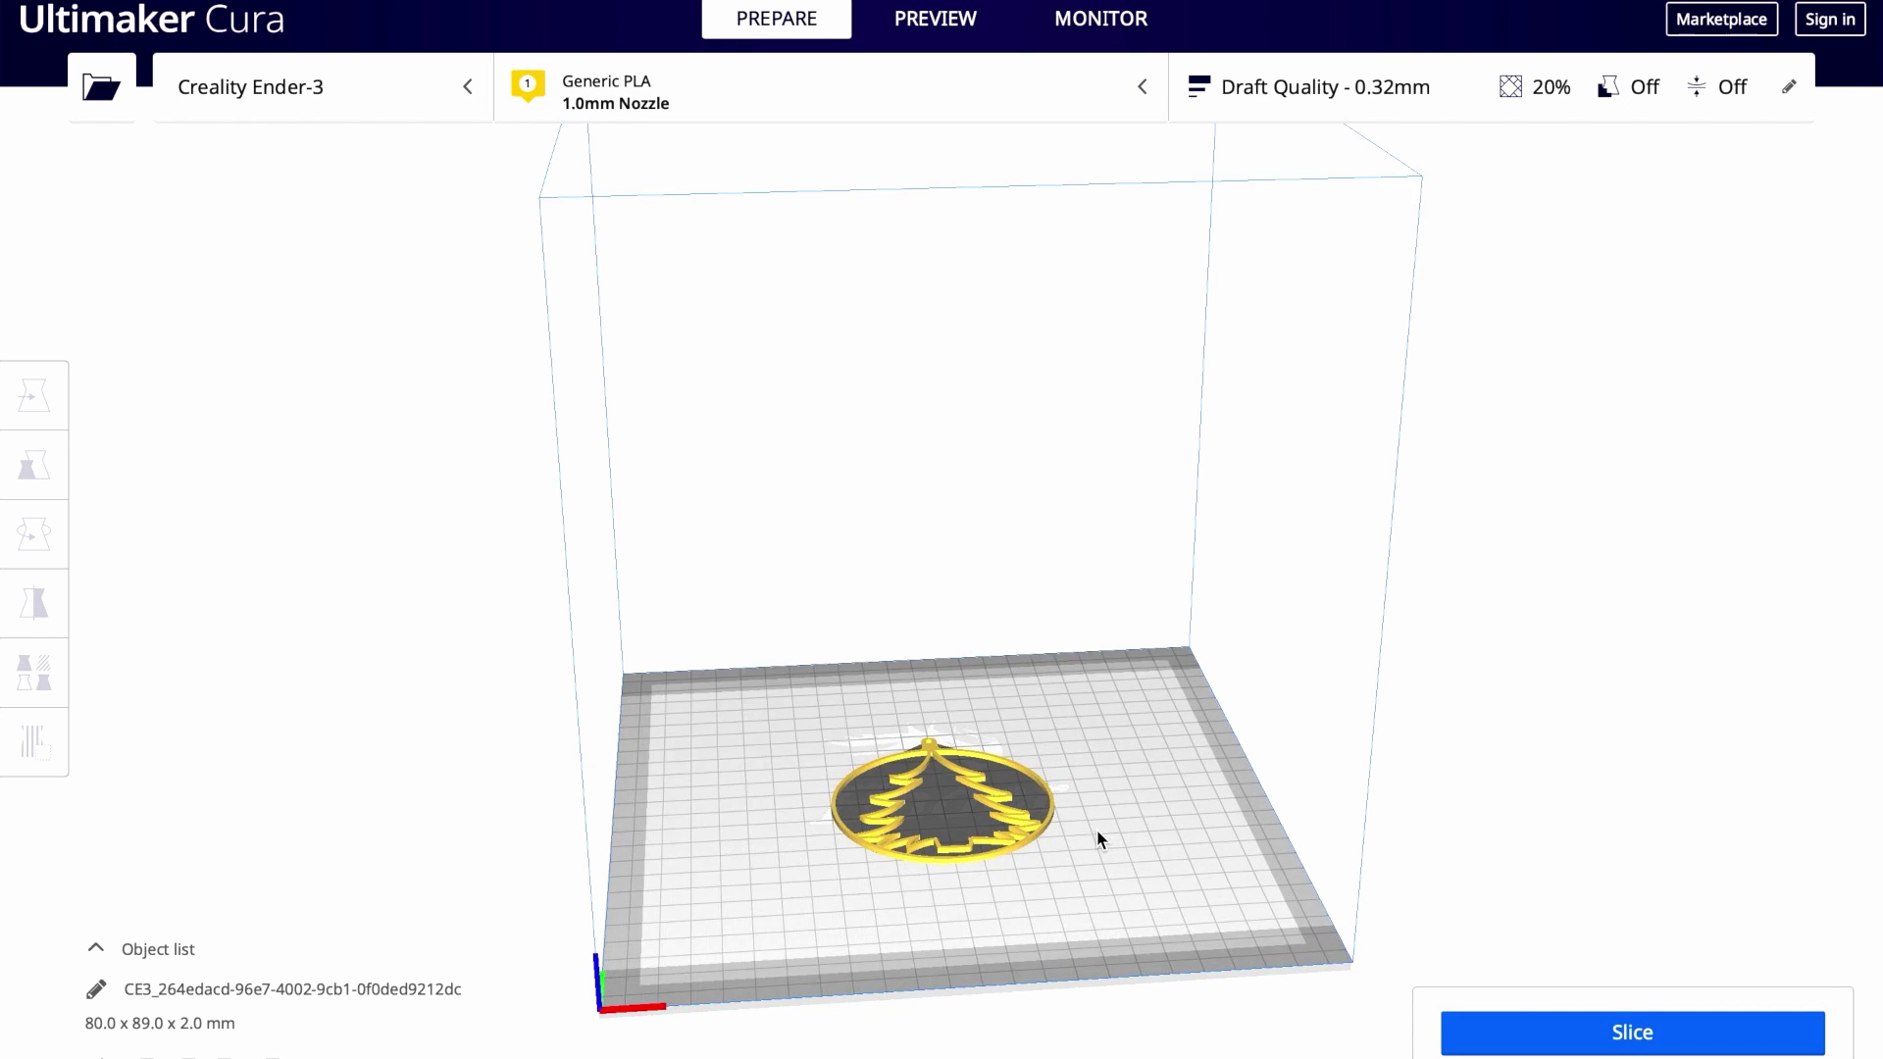
{"action": "scroll", "coordinate": [1088, 879], "scroll_direction": "up", "scroll_amount": 4}
{"action": "scroll", "coordinate": [1088, 878], "scroll_direction": "up", "scroll_amount": 1}
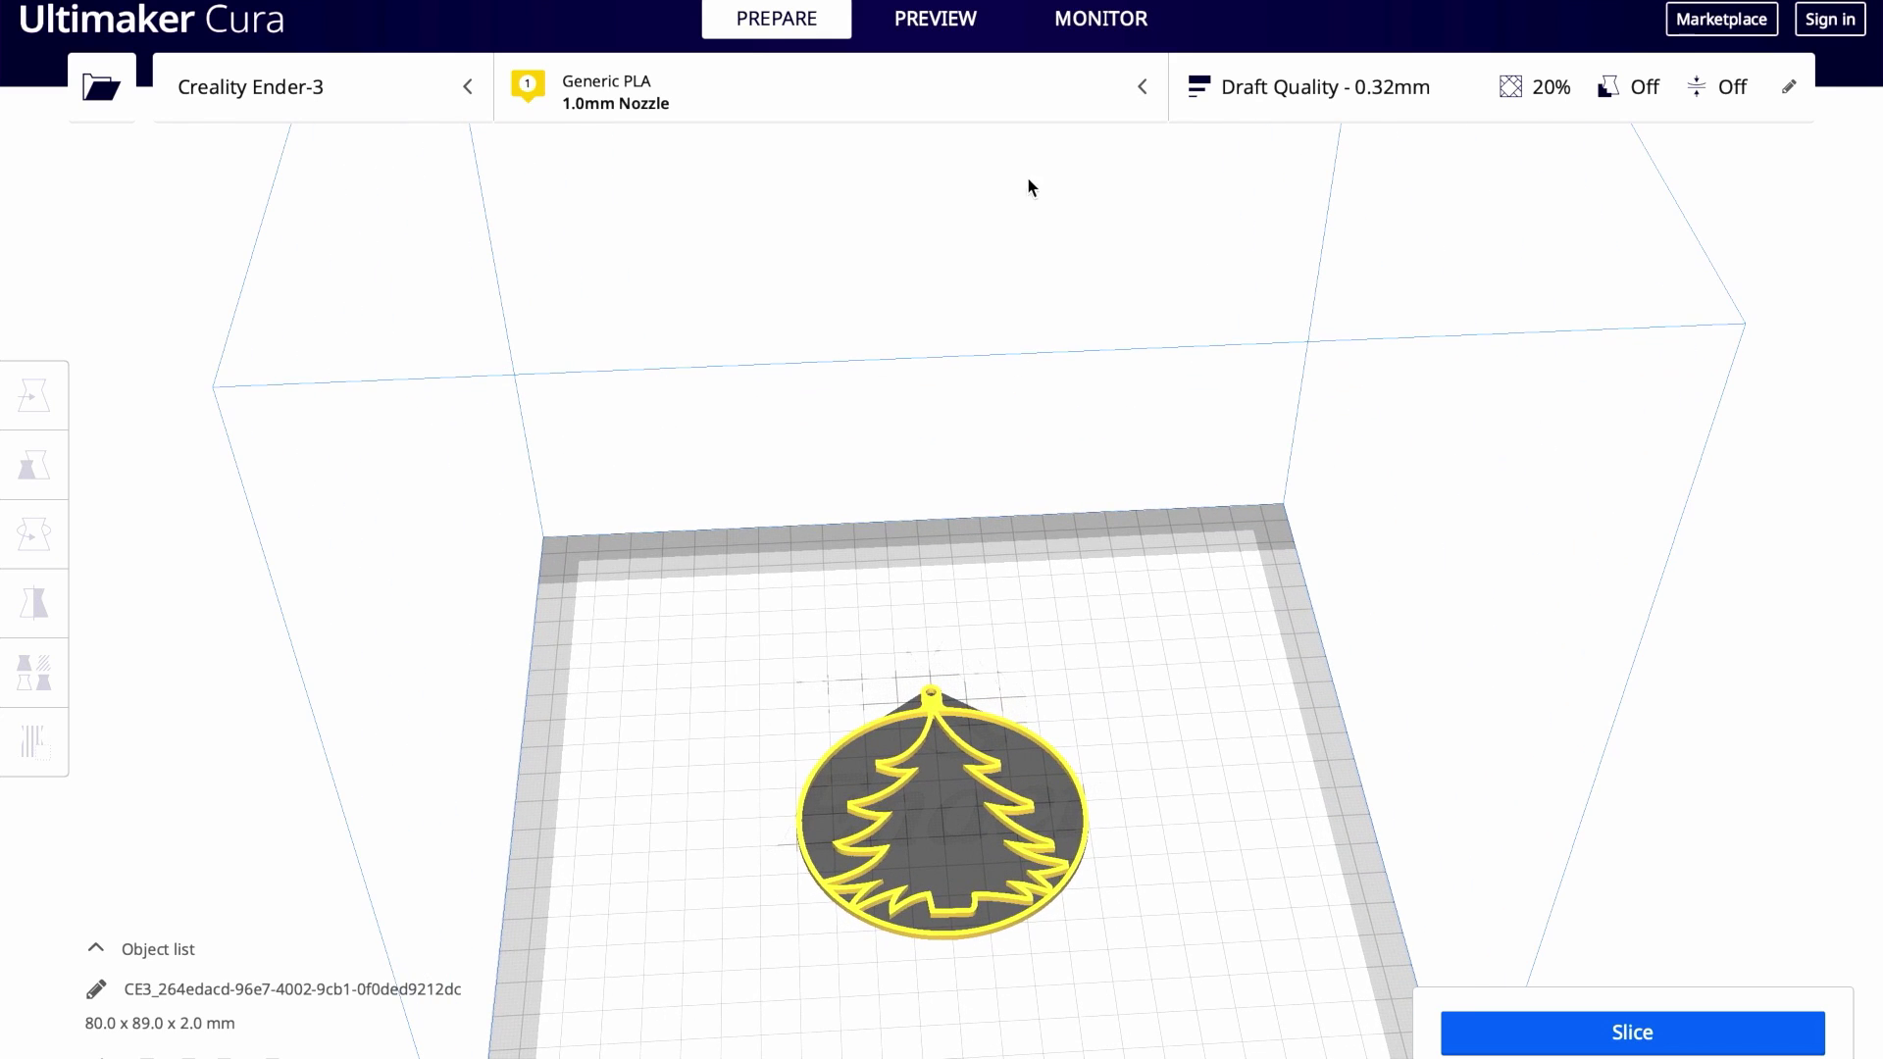
{"action": "left_click", "coordinate": [978, 83]}
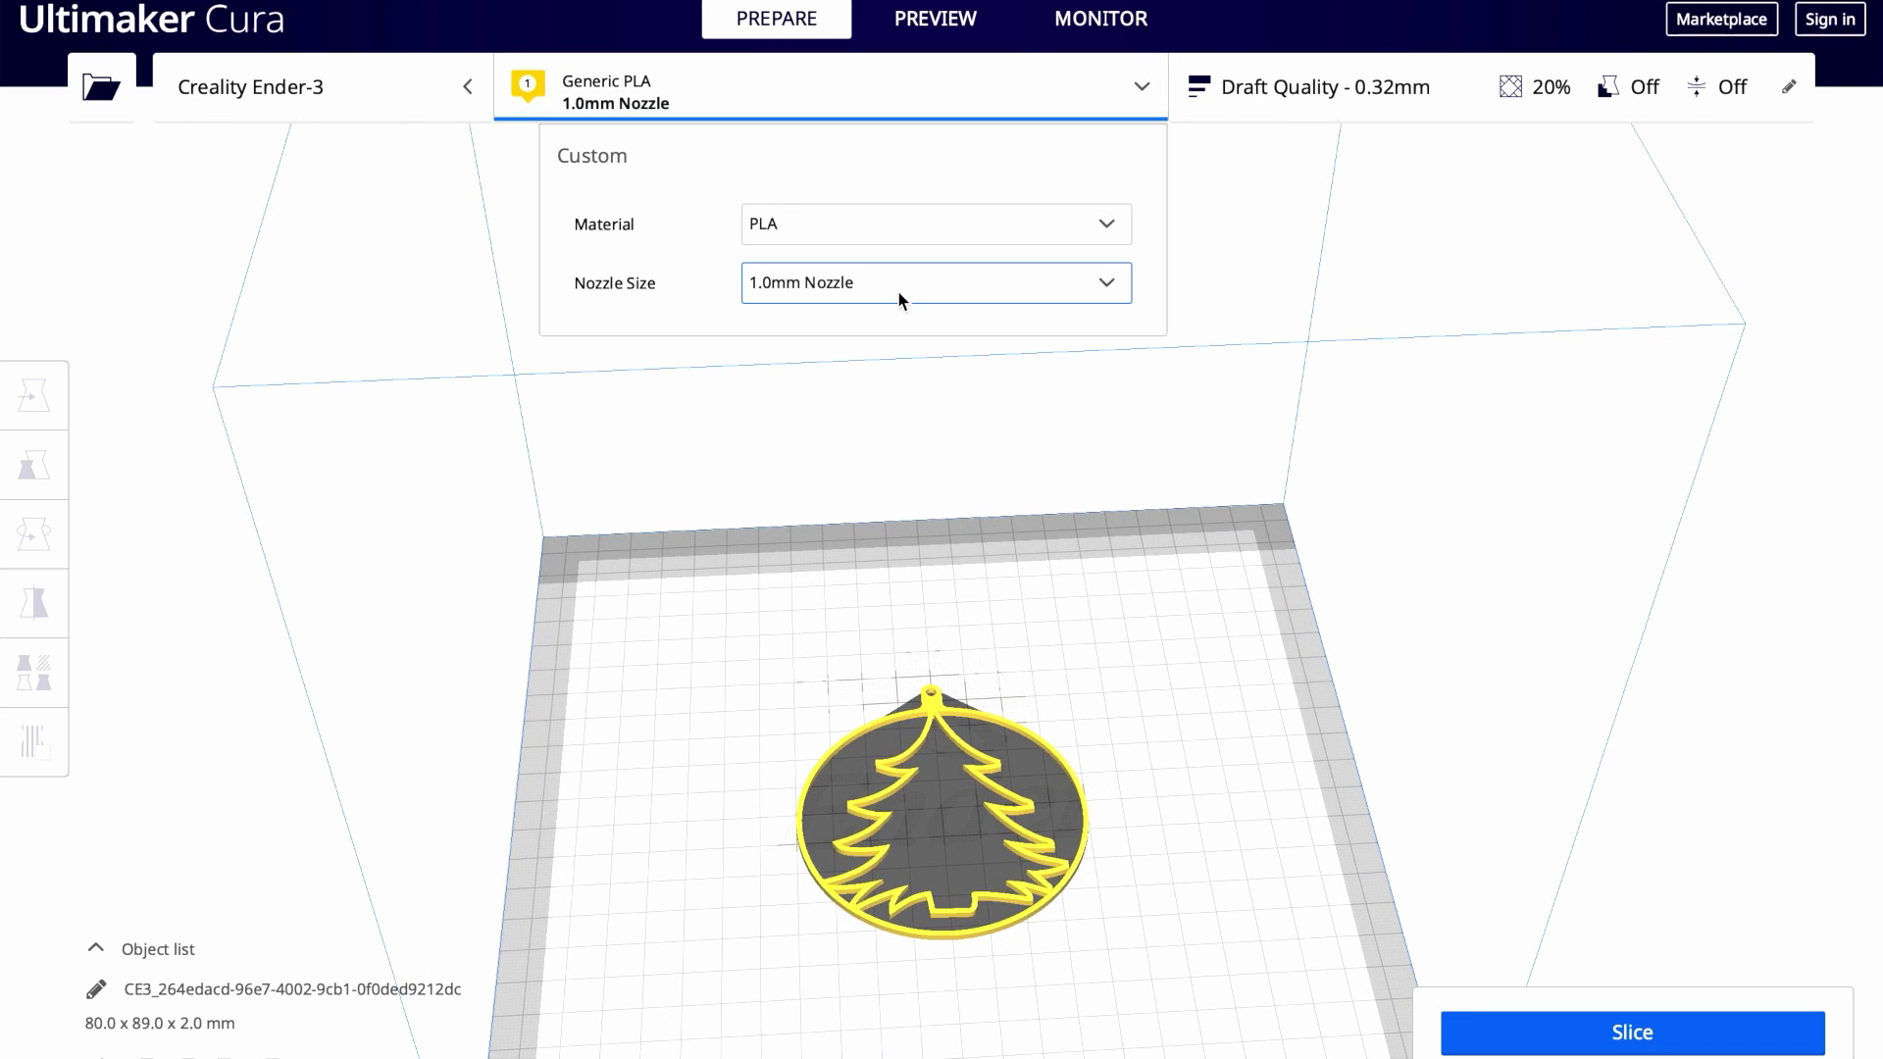
{"action": "left_click", "coordinate": [1204, 430]}
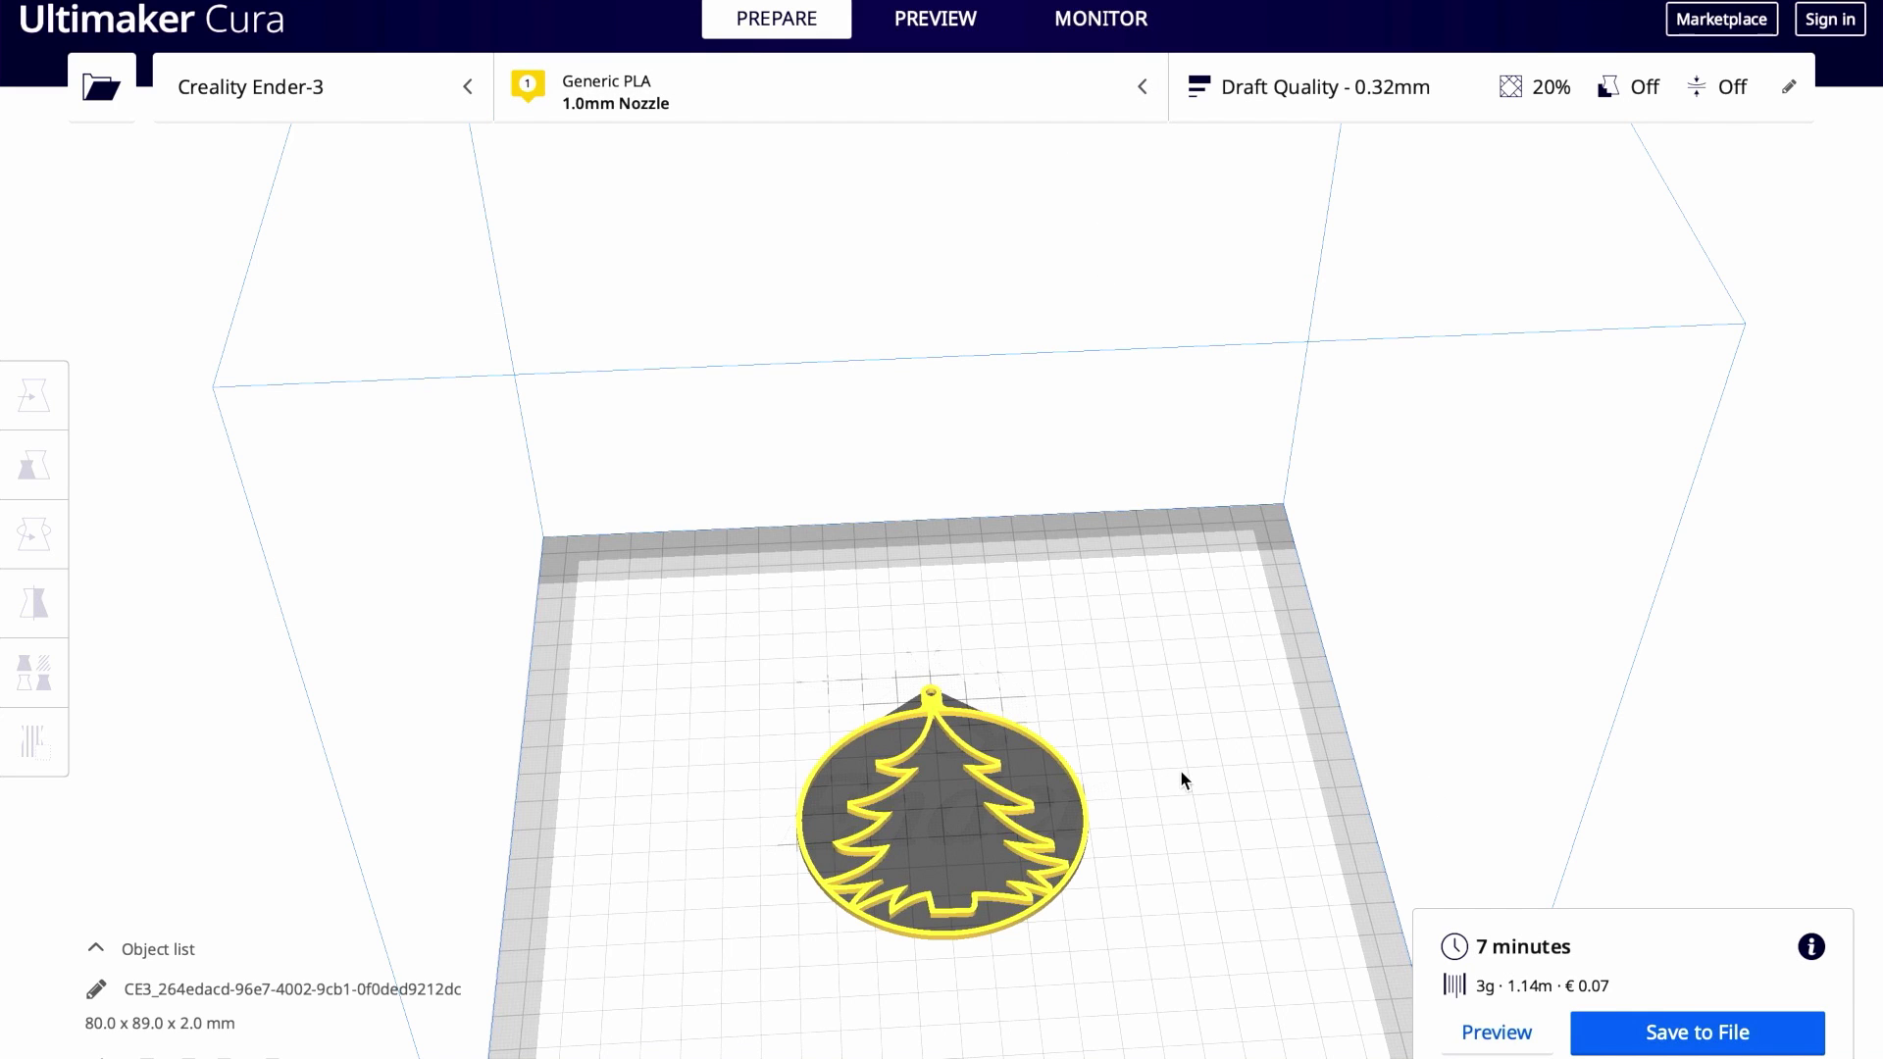
{"action": "mouse_move", "coordinate": [1181, 769]}
{"action": "right_mouse_down"}
{"action": "mouse_move", "coordinate": [1167, 792]}
{"action": "mouse_move", "coordinate": [964, 779]}
{"action": "mouse_move", "coordinate": [849, 907]}
{"action": "right_mouse_up"}
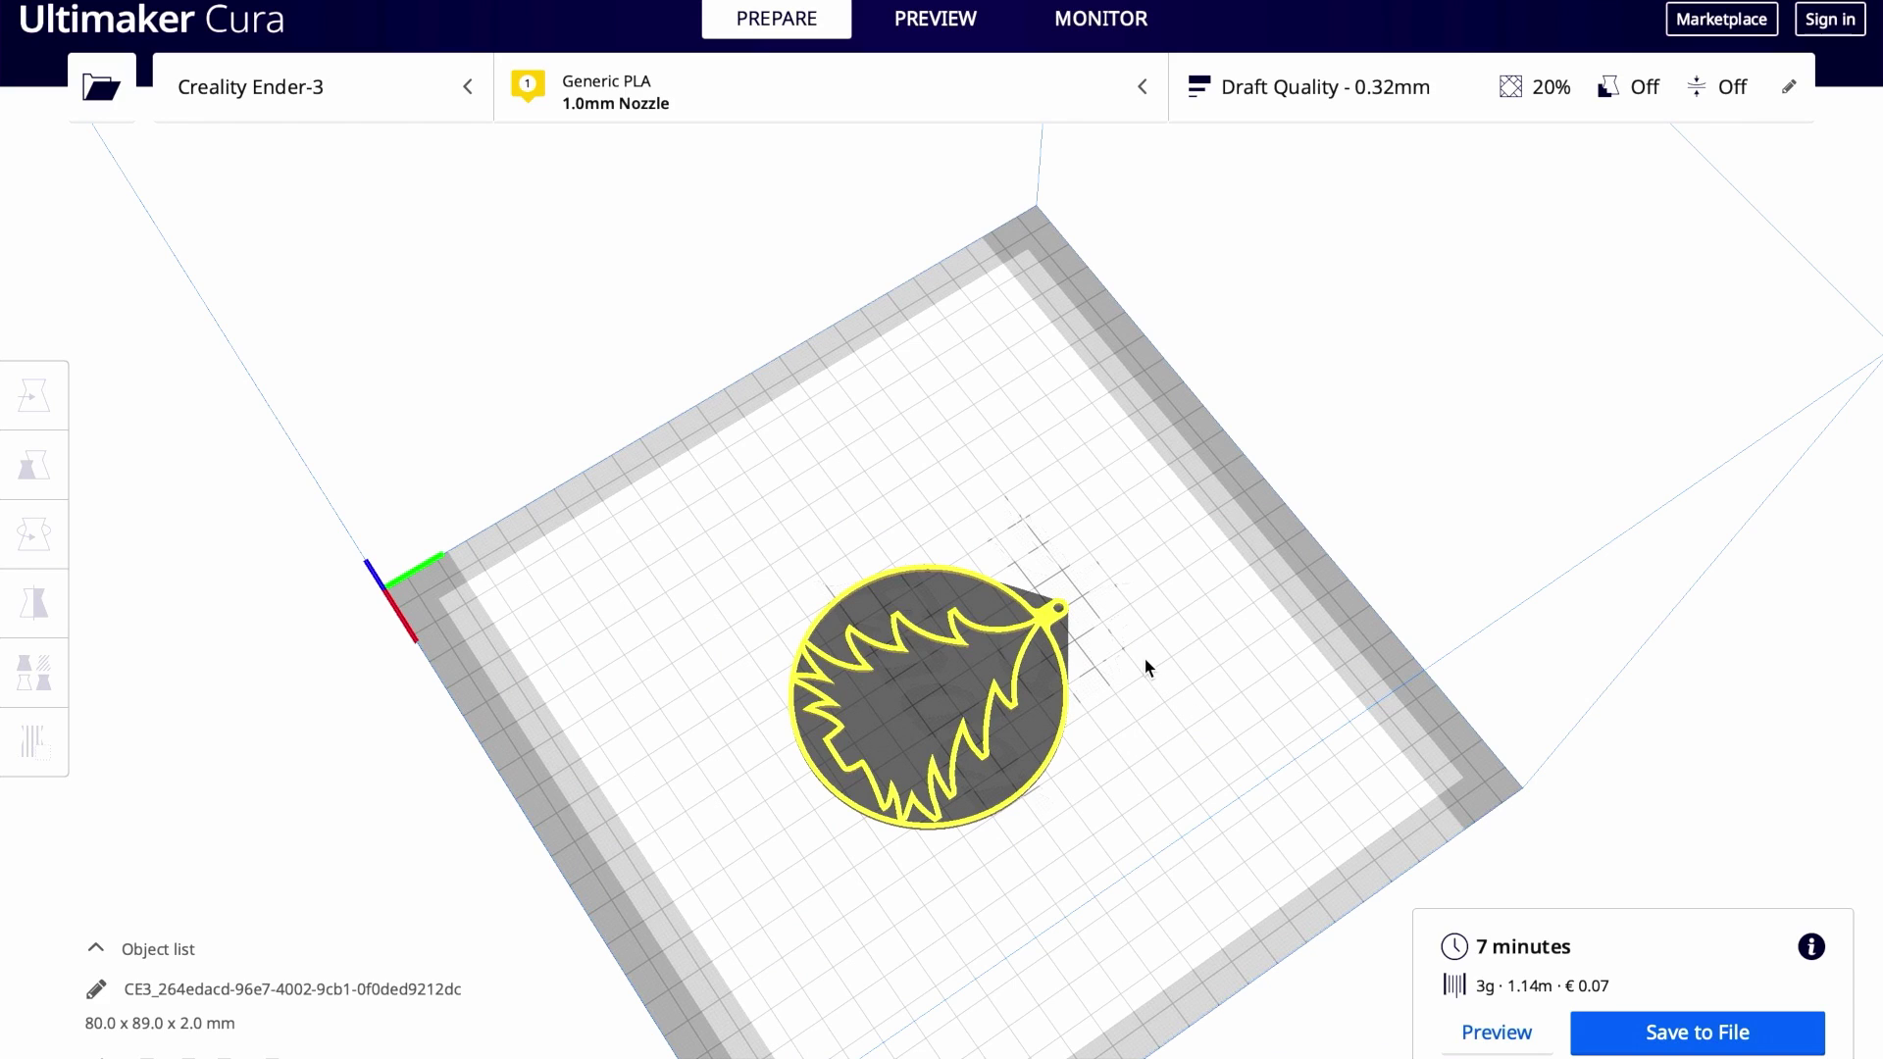
{"action": "right_click_drag", "start_coordinate": [1158, 672], "coordinate": [1266, 611]}
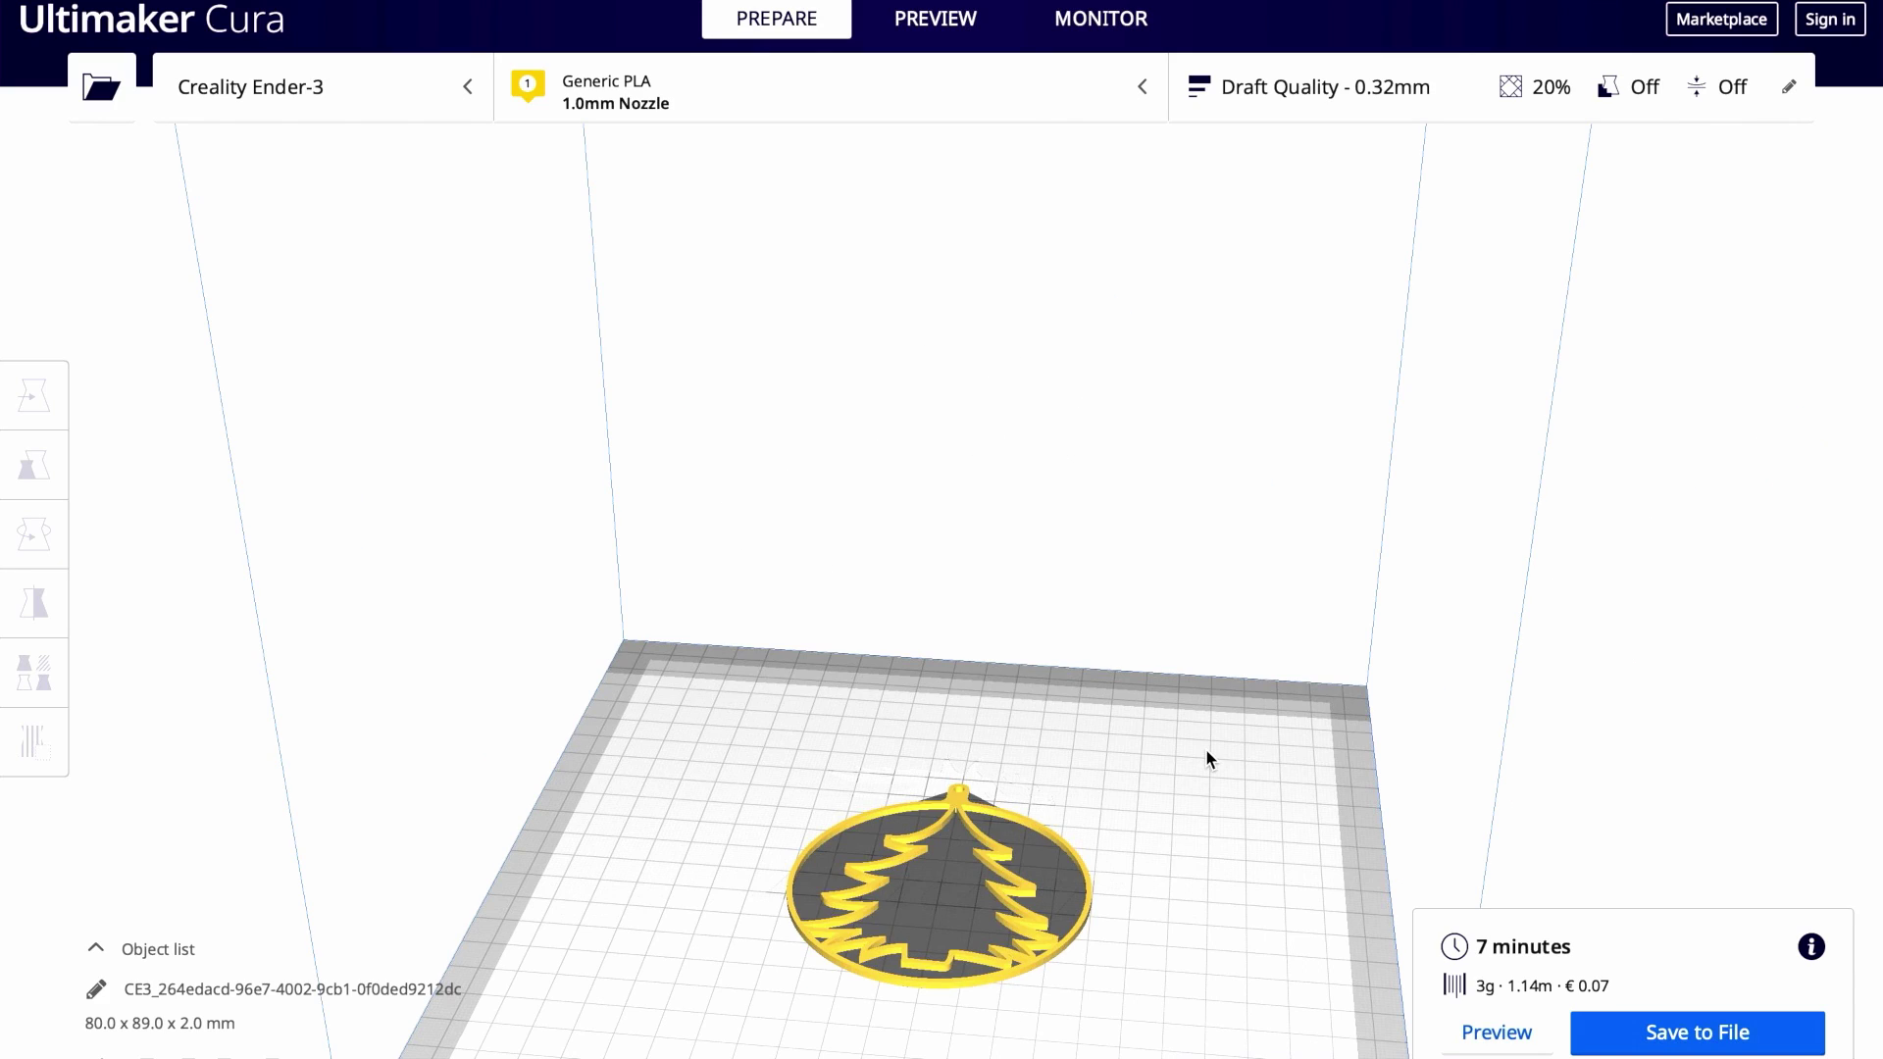